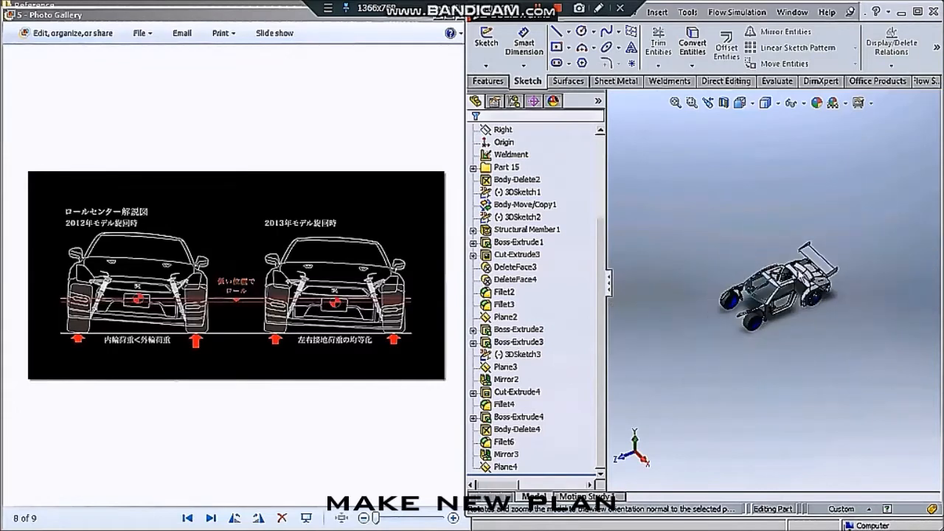
Create a reference plane offset 10 mm from Plane4
drag(609, 214, 514, 211)
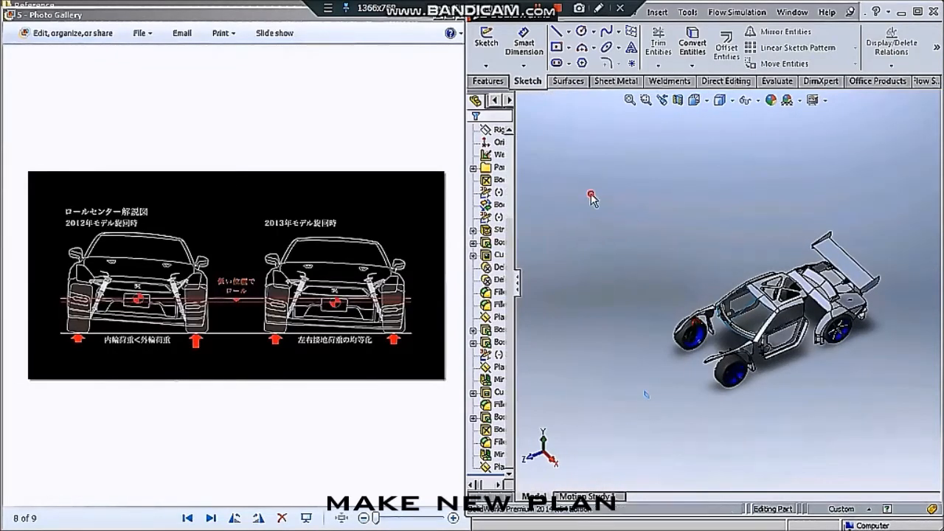
click(488, 81)
click(937, 49)
click(780, 107)
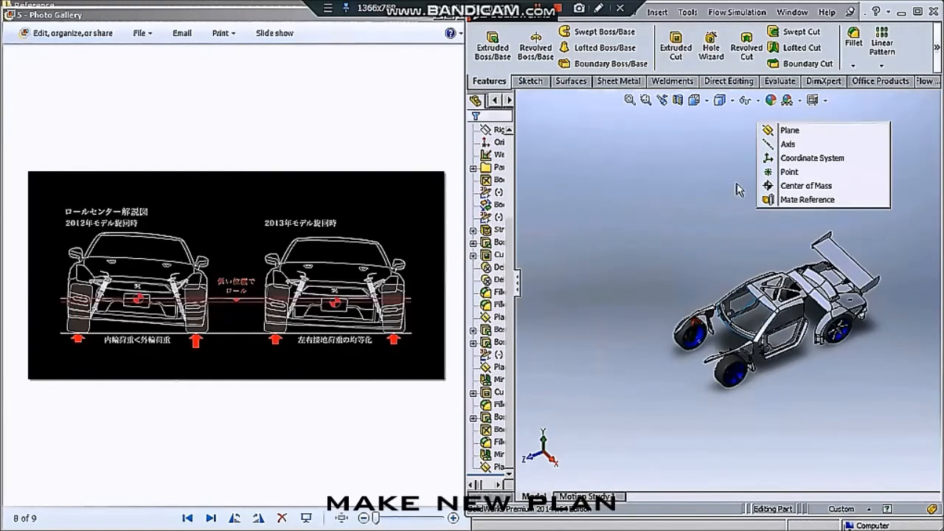
click(789, 130)
drag(516, 188, 606, 298)
click(661, 480)
scroll(782, 310, down, 3)
middle_drag(800, 318, 686, 324)
scroll(613, 351, down, 3)
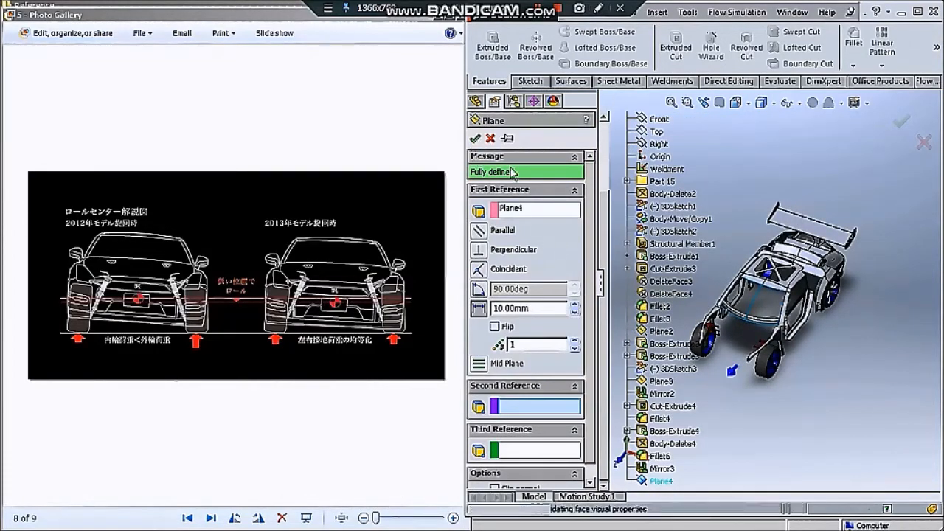
click(475, 138)
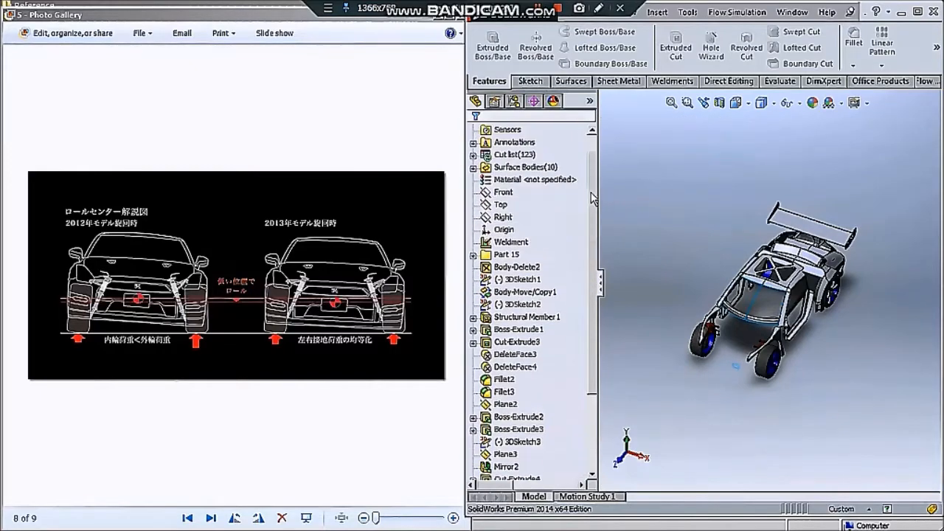
Orient the view normal to the new plane and start a 2D sketch on it
right_click(502, 472)
click(531, 248)
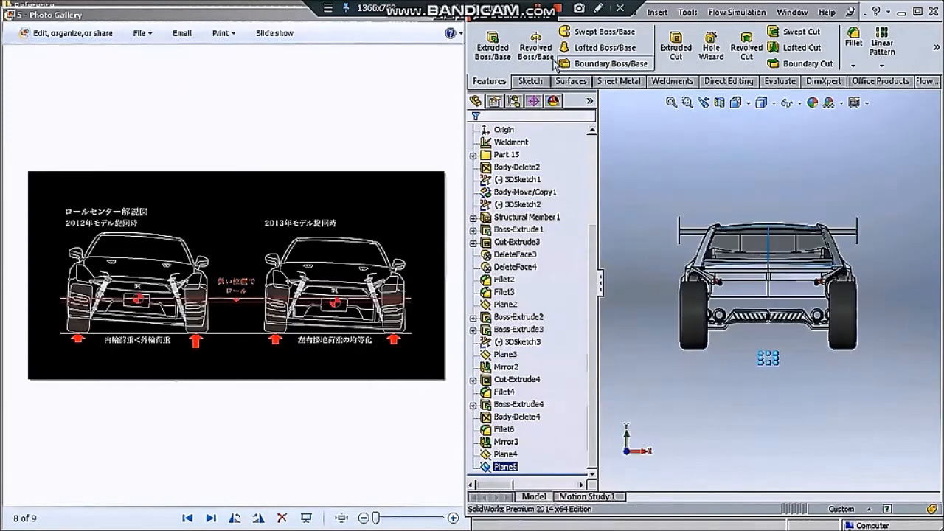
click(687, 12)
mouse_move(757, 366)
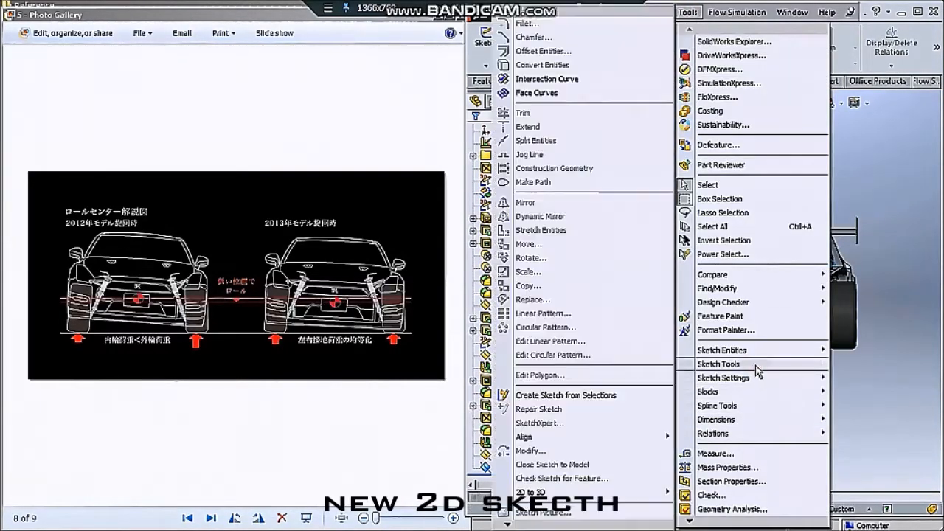
click(890, 210)
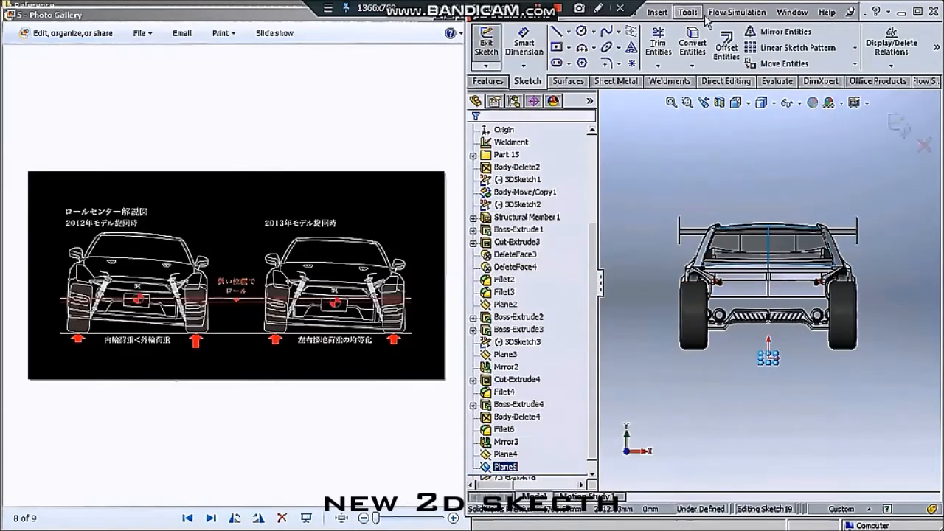
Insert picture 5 from the Reference folder as a sketch picture in the current sketch
click(690, 13)
mouse_move(757, 363)
click(549, 354)
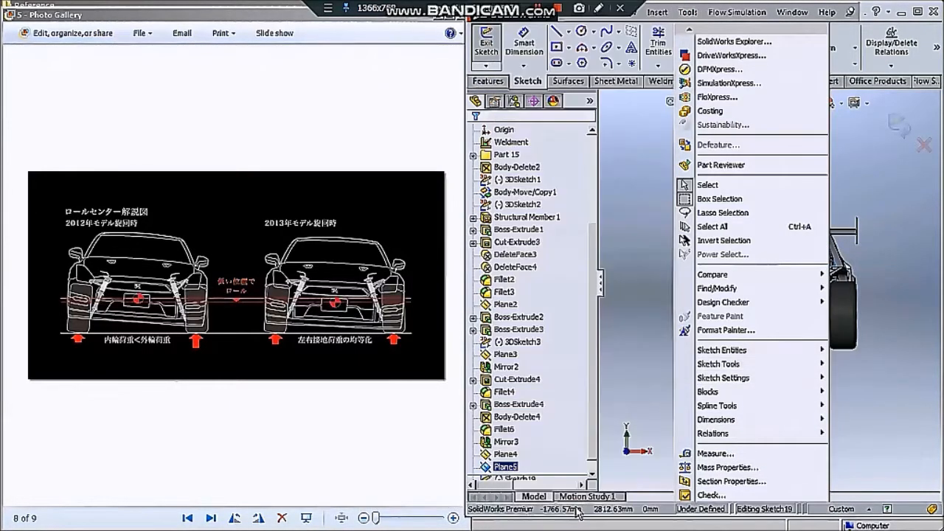
click(927, 193)
click(829, 436)
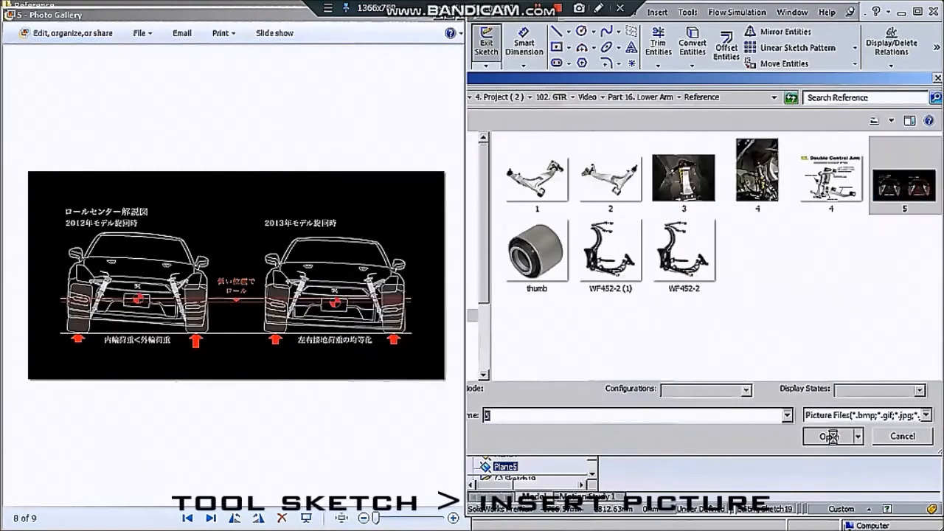
Enlarge the sketch picture to about 4476 mm wide and move its 2013 car over the front of the model
drag(810, 324, 935, 254)
scroll(894, 274, up, 2)
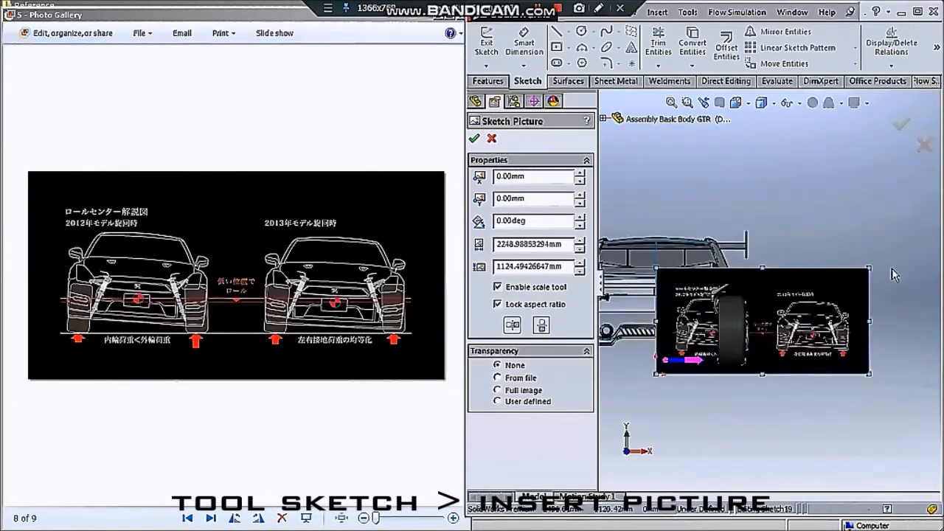
scroll(894, 274, up, 3)
drag(836, 262, 928, 214)
scroll(866, 285, down, 6)
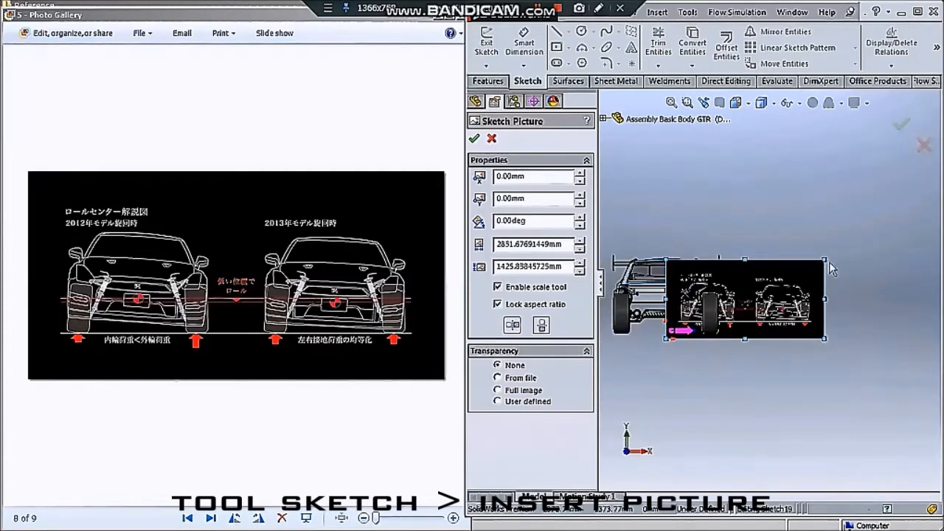
drag(825, 261, 919, 216)
scroll(678, 303, down, 1)
scroll(649, 303, up, 1)
drag(846, 283, 649, 302)
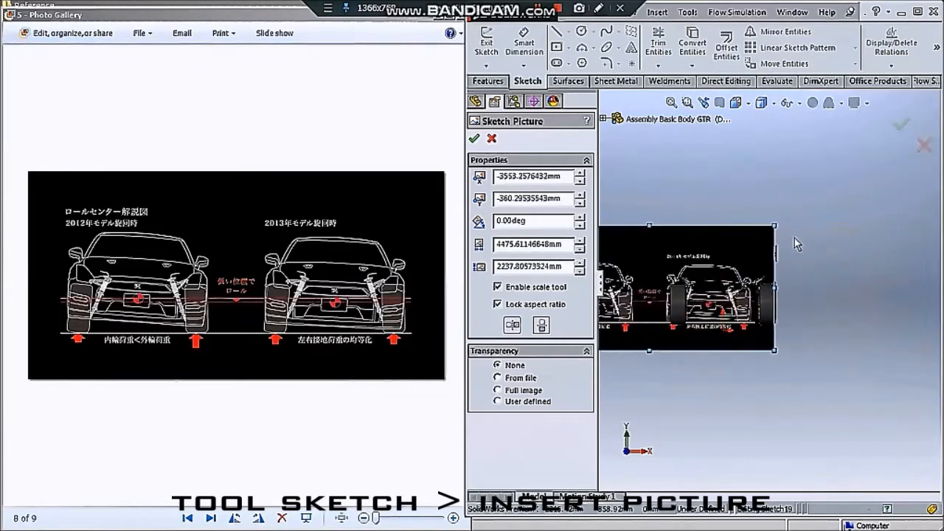
Enlarge the picture to about 5672 mm wide and reposition it so the drawn tyres match the model's wheels
drag(774, 228, 834, 217)
scroll(681, 294, up, 4)
drag(797, 303, 732, 311)
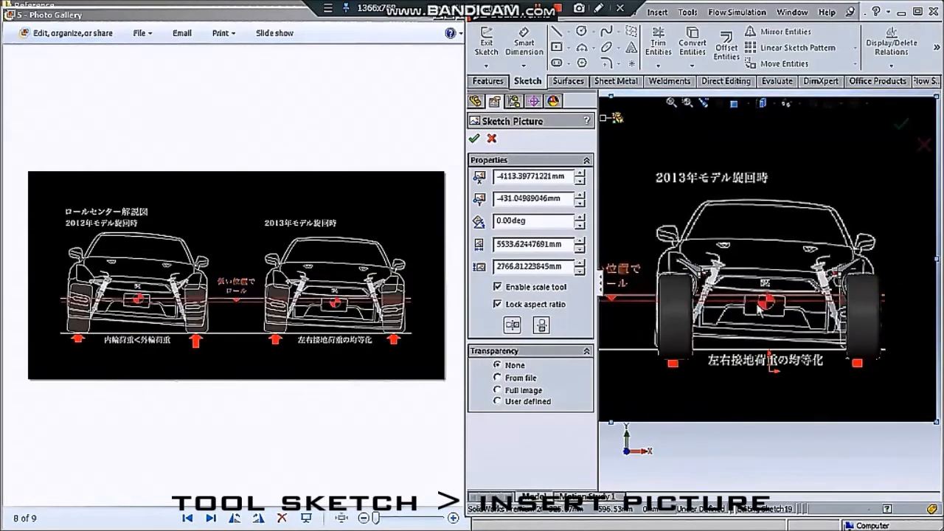
scroll(806, 265, down, 1)
scroll(771, 281, down, 1)
drag(868, 178, 878, 174)
scroll(715, 300, down, 6)
drag(815, 275, 800, 291)
scroll(811, 295, up, 3)
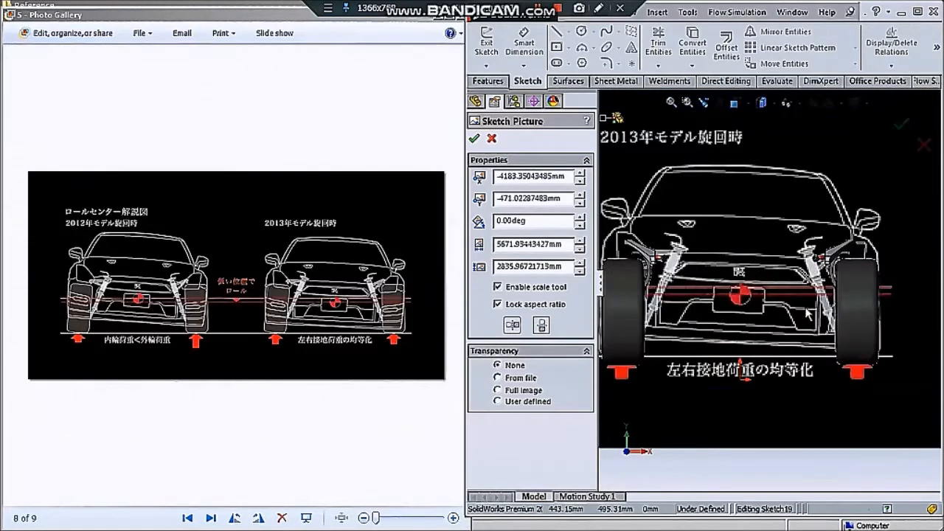
Apply full image transparency of 0.63 to the picture and show the model in wireframe
scroll(808, 313, up, 2)
click(497, 390)
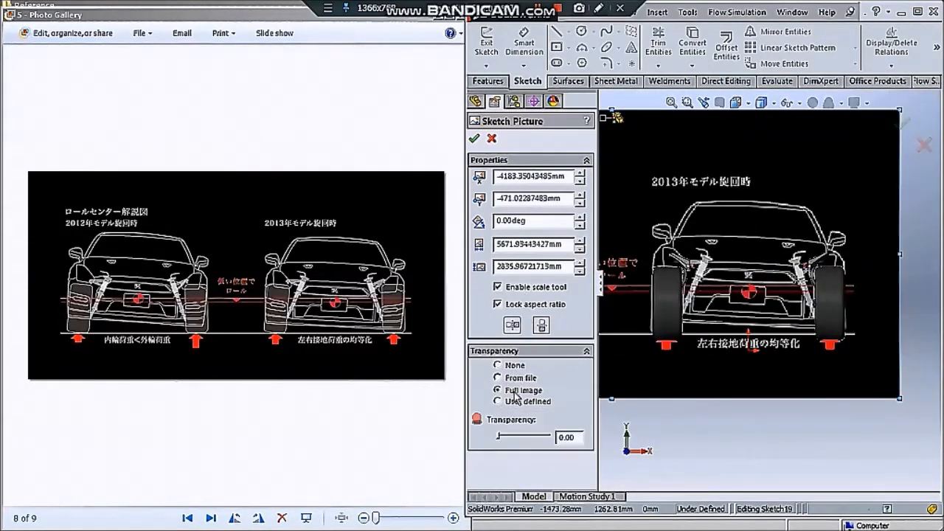
drag(531, 440, 530, 437)
scroll(738, 437, up, 1)
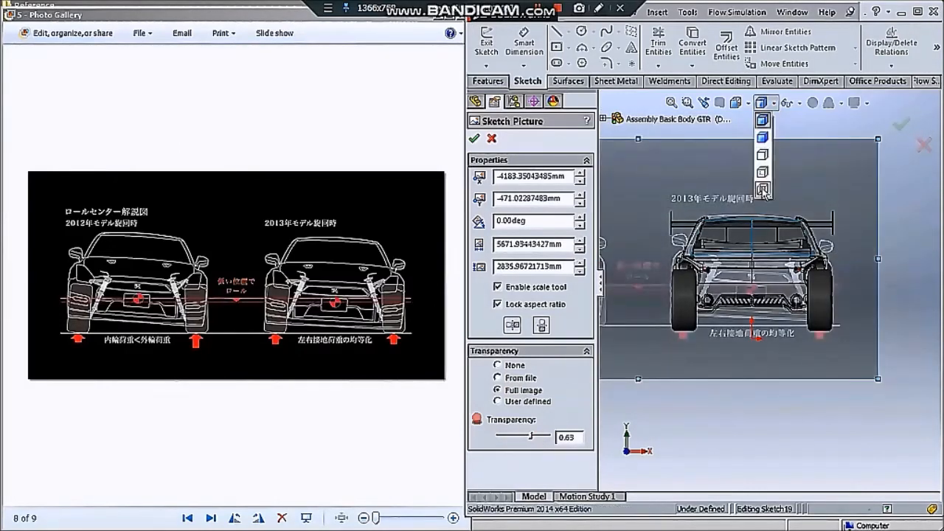
scroll(685, 369, down, 5)
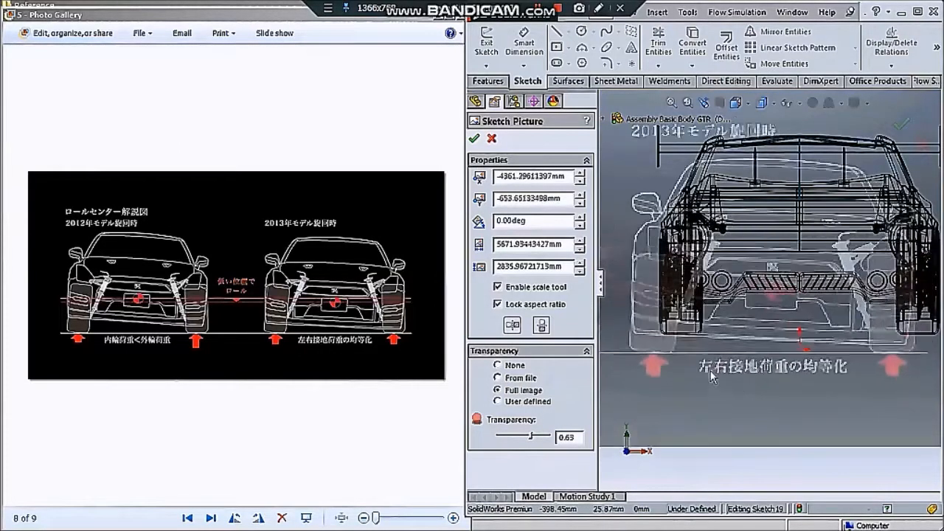
Align the picture's car with the wireframe model, scale the picture to about 5677 mm wide, and accept it
drag(690, 335, 741, 342)
scroll(772, 337, up, 3)
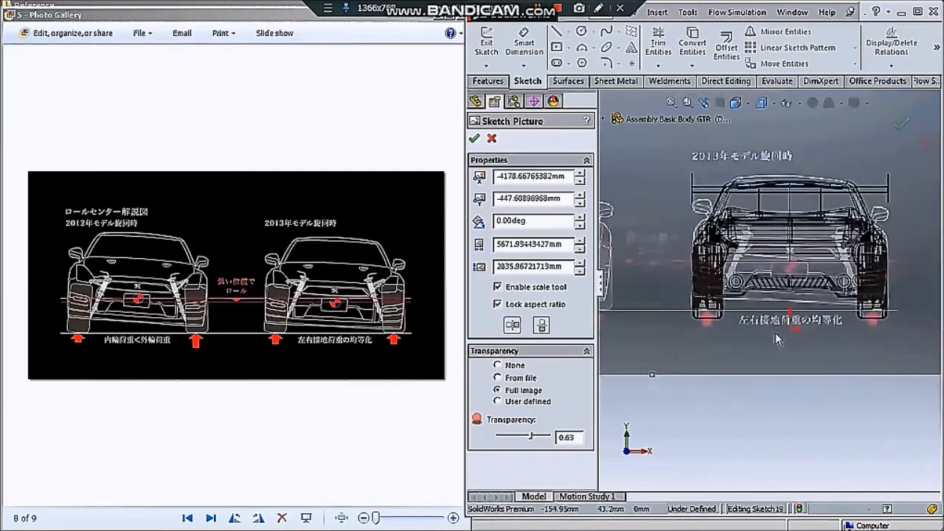
scroll(872, 320, down, 2)
drag(924, 374, 910, 380)
scroll(804, 199, down, 7)
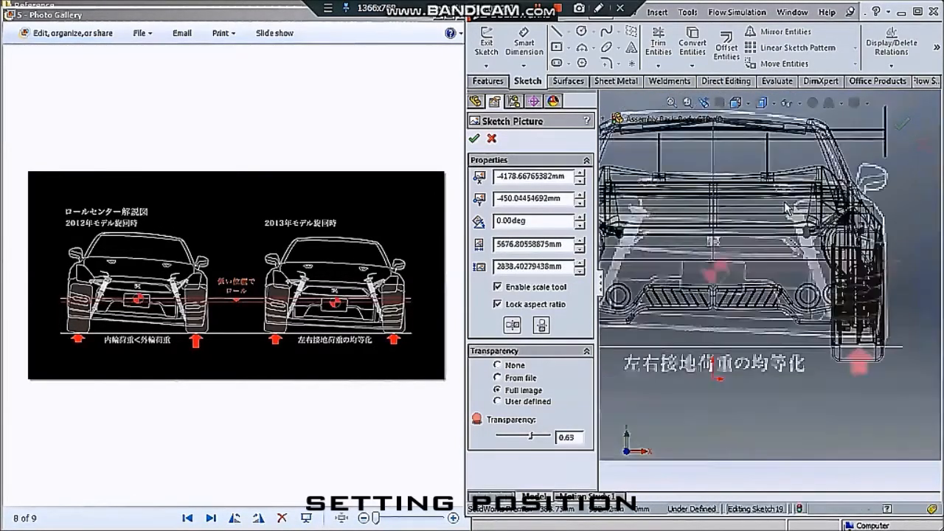
scroll(760, 228, up, 8)
scroll(695, 258, down, 5)
scroll(696, 259, up, 4)
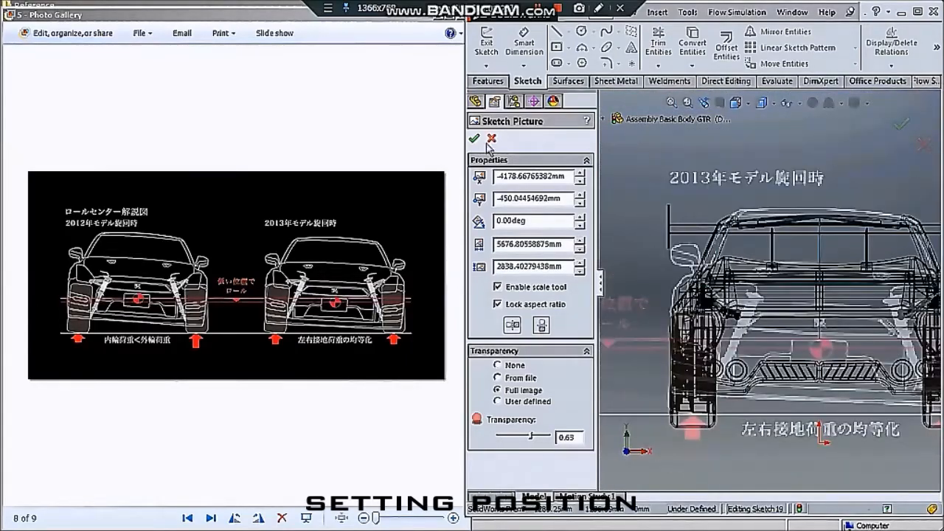
click(475, 138)
scroll(834, 343, down, 6)
scroll(832, 342, up, 9)
scroll(640, 295, down, 4)
scroll(640, 295, up, 1)
Switch to the photo viewer and examine the lower arm reference photos, including close-ups of the joints
drag(598, 268, 536, 267)
click(465, 267)
key(Right)
key(Right)
key(Left)
scroll(280, 293, up, 3)
scroll(280, 293, down, 3)
key(Right)
scroll(311, 383, up, 4)
scroll(293, 410, down, 3)
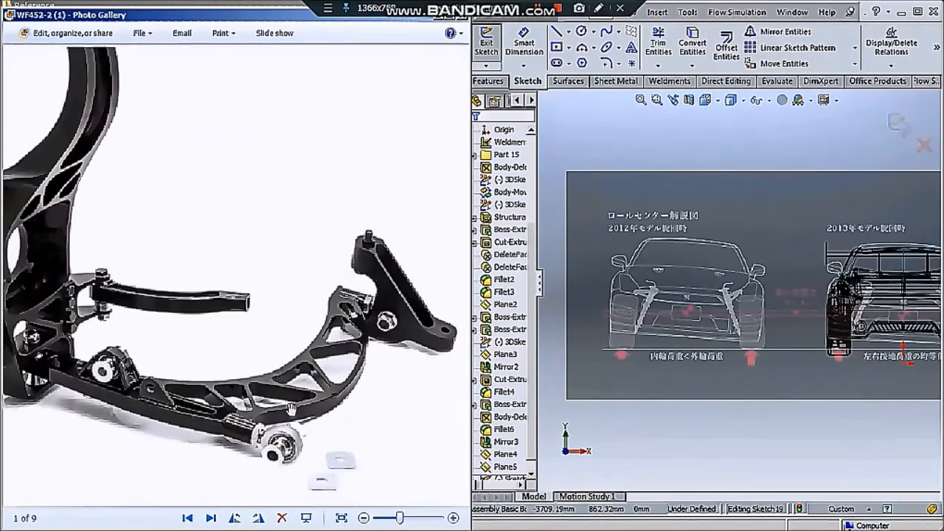
key(Right)
key(Right)
scroll(260, 457, up, 5)
scroll(253, 364, down, 2)
scroll(255, 361, down, 2)
scroll(371, 206, up, 2)
scroll(365, 236, down, 3)
Return to SolidWorks, close the picture sketch, and display the model shaded with sketches hidden
click(690, 242)
scroll(696, 240, up, 1)
scroll(909, 293, down, 1)
ctrl+middle_drag(911, 296, 803, 303)
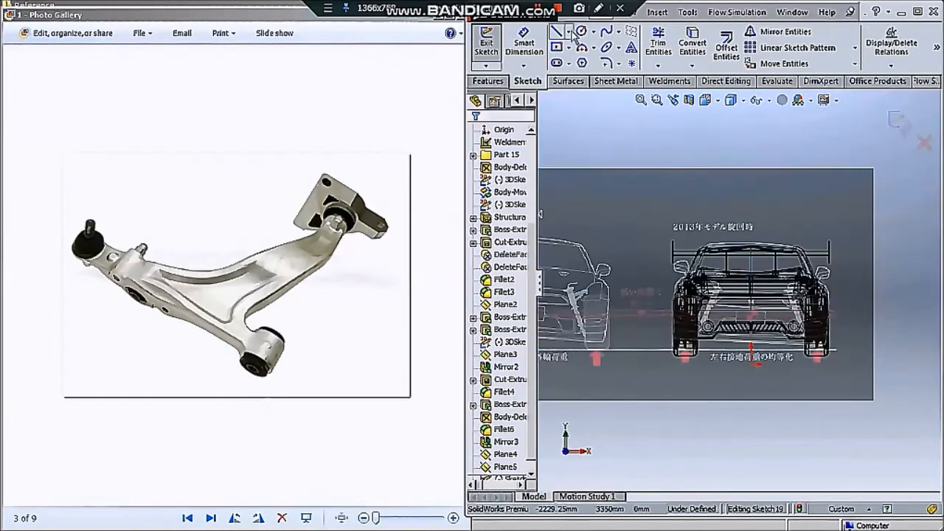
scroll(774, 321, down, 4)
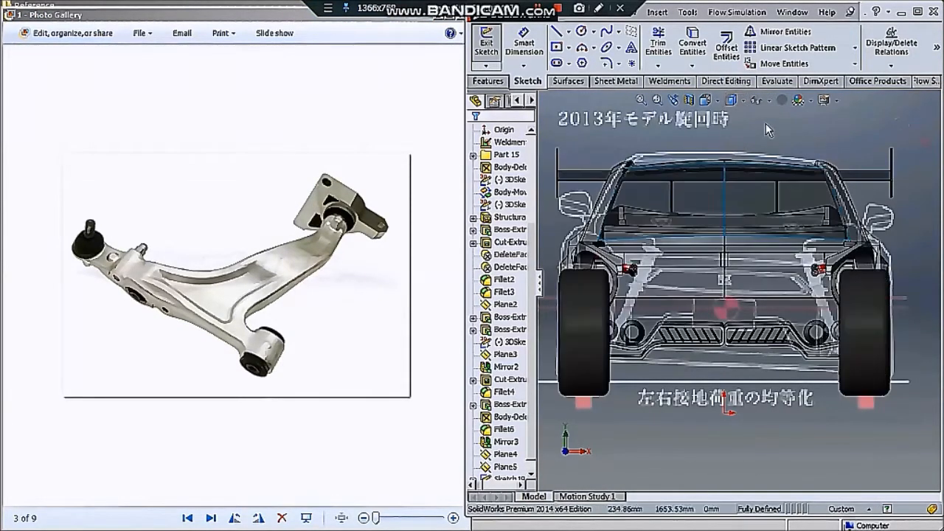
click(760, 99)
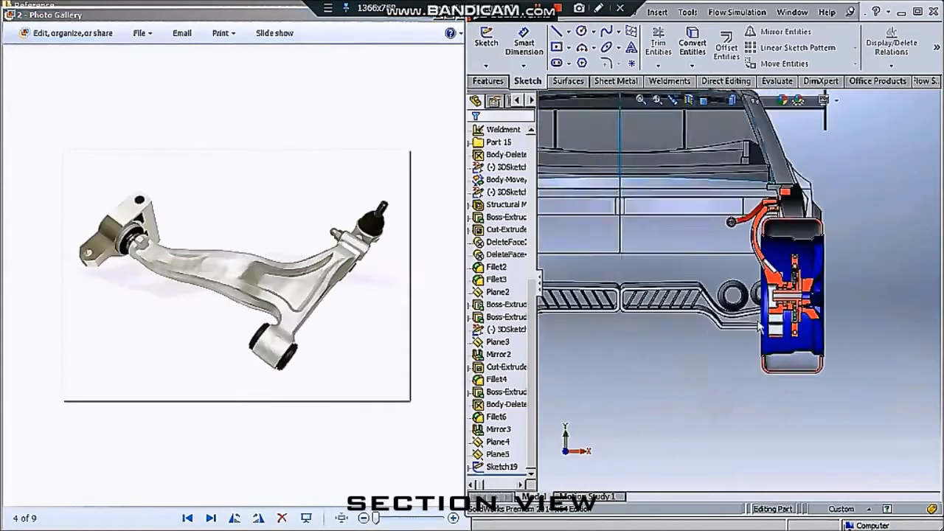
Start a new sketch on Plane5 with the sectioned wheel hub in view
click(498, 454)
click(486, 41)
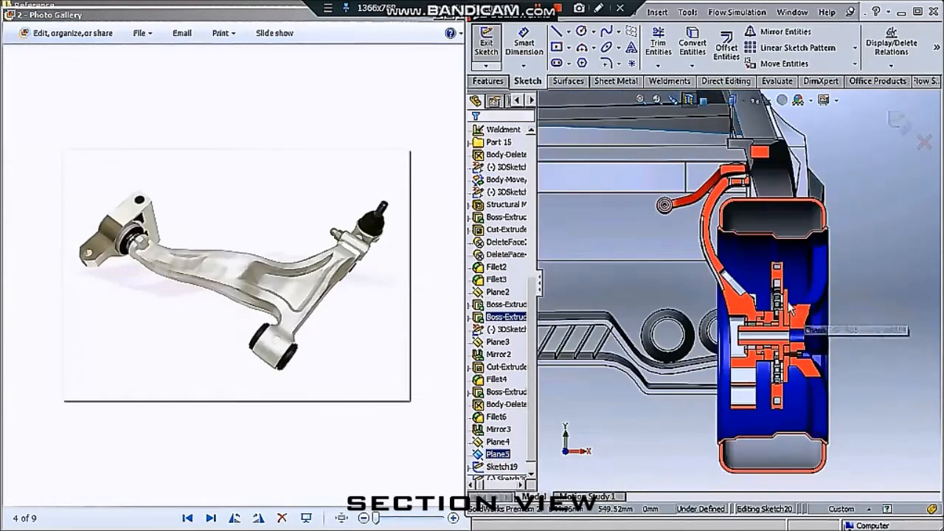
scroll(625, 413, down, 2)
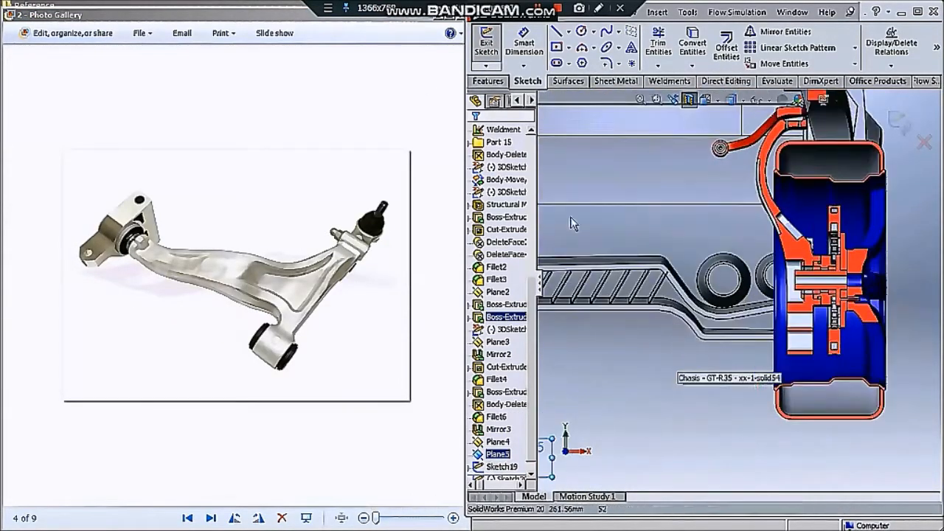
Switch to the photo viewer and examine the bushing photo and the complete suspension assembly in WF452-2 (1)
click(558, 33)
scroll(795, 351, down, 3)
click(299, 383)
key(Right)
key(Right)
key(Right)
key(Right)
key(Right)
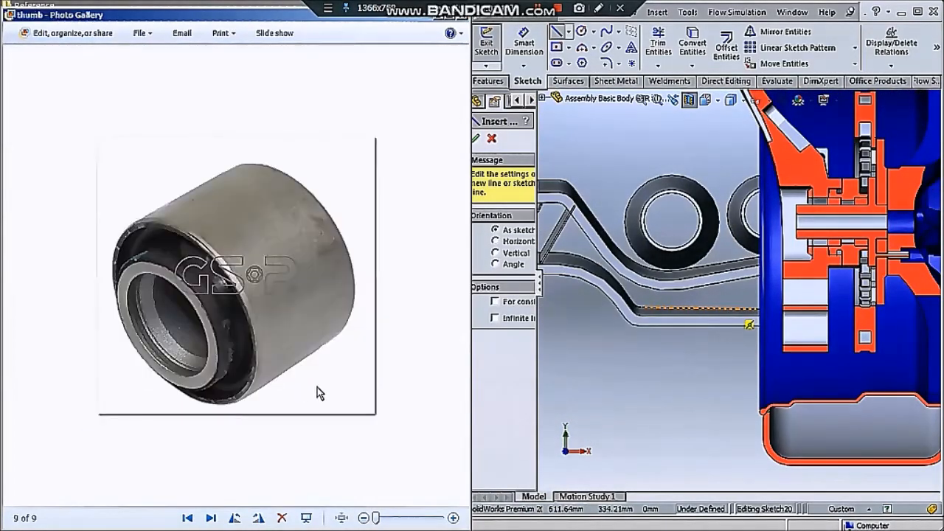
key(Right)
click(622, 407)
scroll(670, 391, up, 2)
scroll(664, 361, down, 1)
key(Escape)
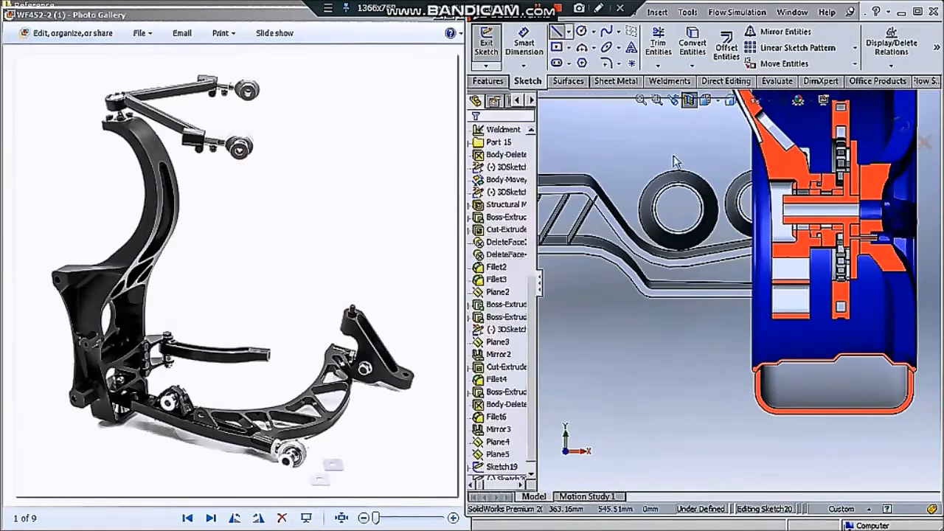
Sketch a diagonal line about 66 mm long across the knuckle's lower bore and a horizontal line inward from it to below the chassis rail
key(l)
scroll(804, 298, down, 3)
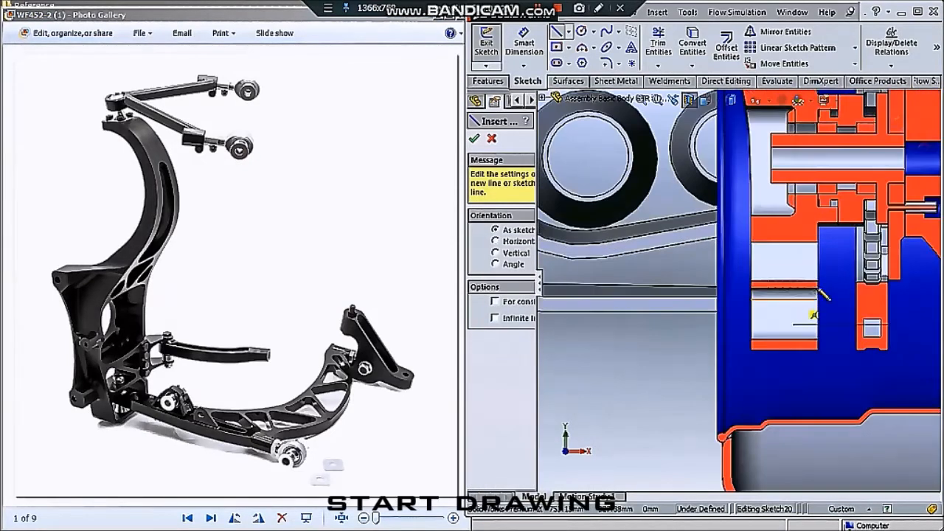
click(819, 341)
key(Escape)
key(l)
click(759, 334)
scroll(758, 335, up, 3)
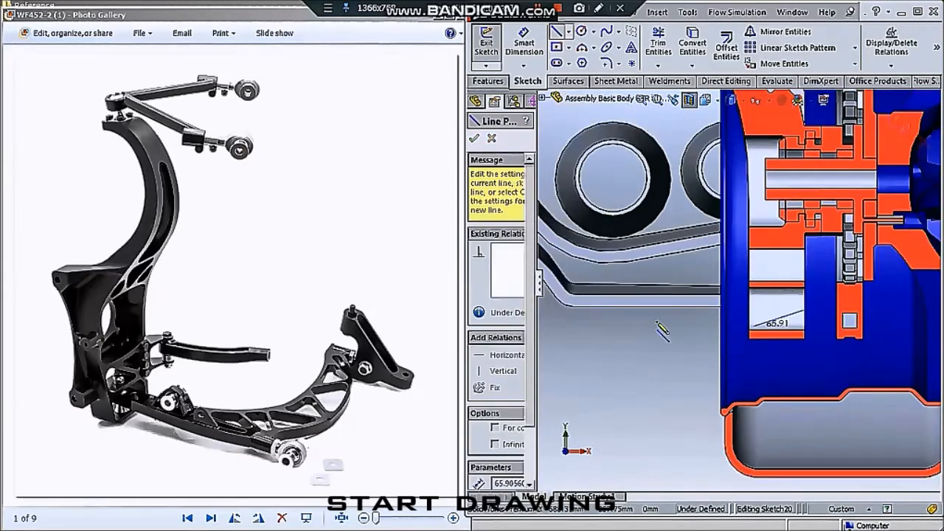
click(588, 302)
key(Escape)
Draw a circle centred on the inner end of the horizontal line
scroll(588, 303, down, 4)
click(582, 32)
click(622, 294)
click(638, 294)
key(Escape)
scroll(638, 293, down, 1)
Dimension the circle with a diameter of 40 mm
click(511, 55)
scroll(634, 303, up, 1)
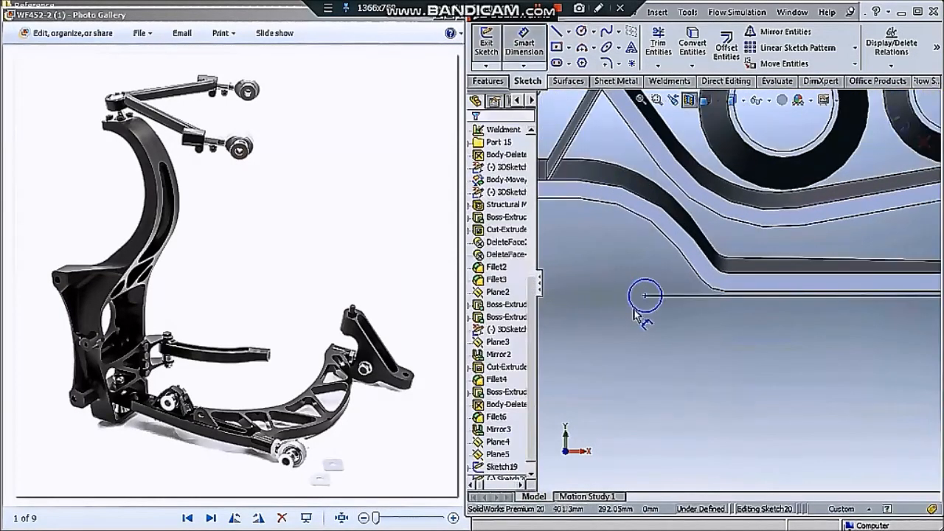
click(640, 310)
click(627, 354)
text(40)
key(Return)
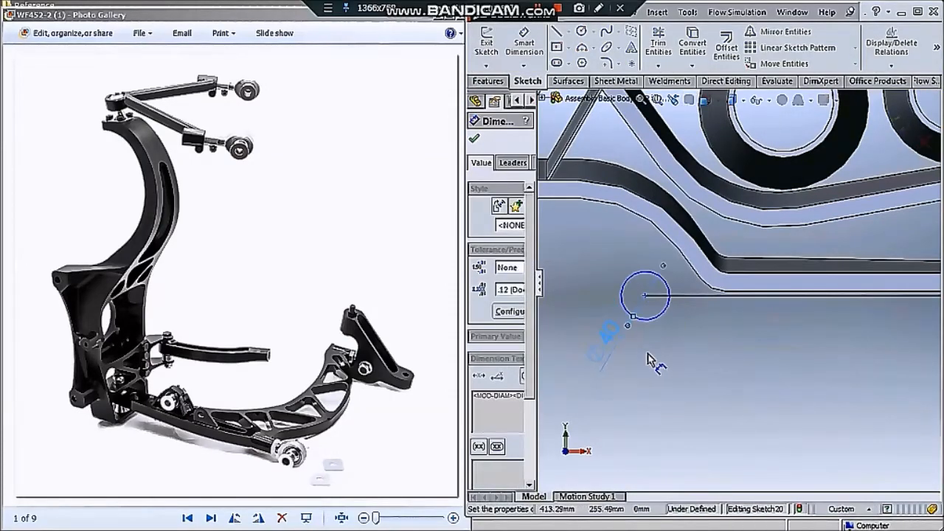
key(Escape)
Turn sketch visibility back on to compare the circle and line with the reference picture
scroll(738, 295, up, 2)
scroll(774, 247, up, 3)
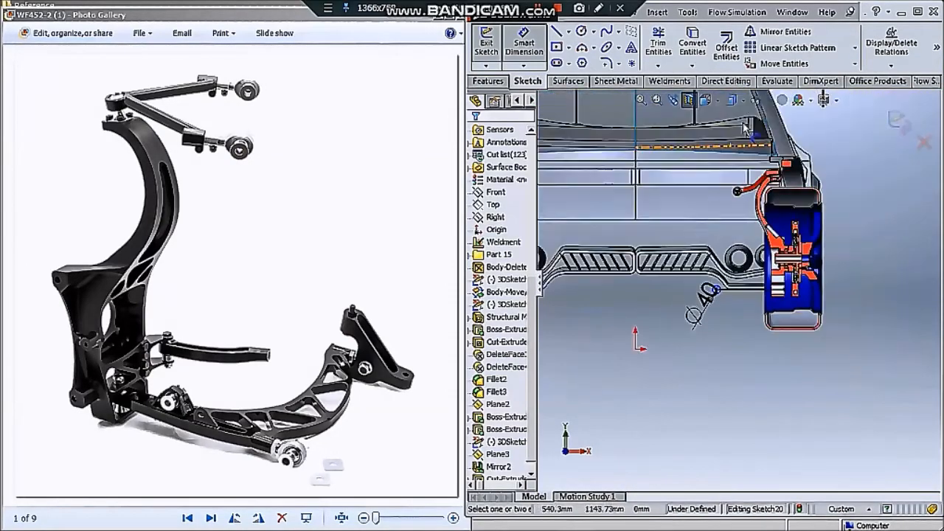
click(760, 100)
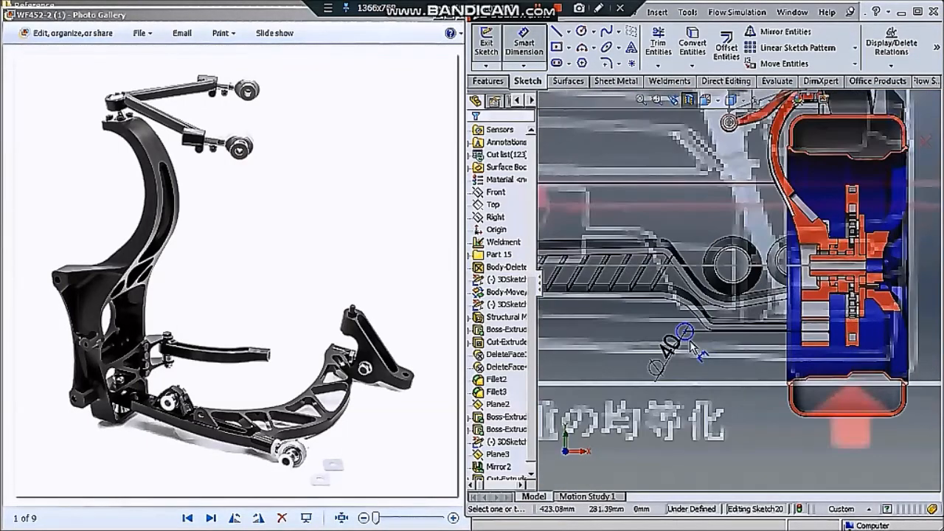
click(705, 319)
scroll(805, 323, down, 1)
key(Escape)
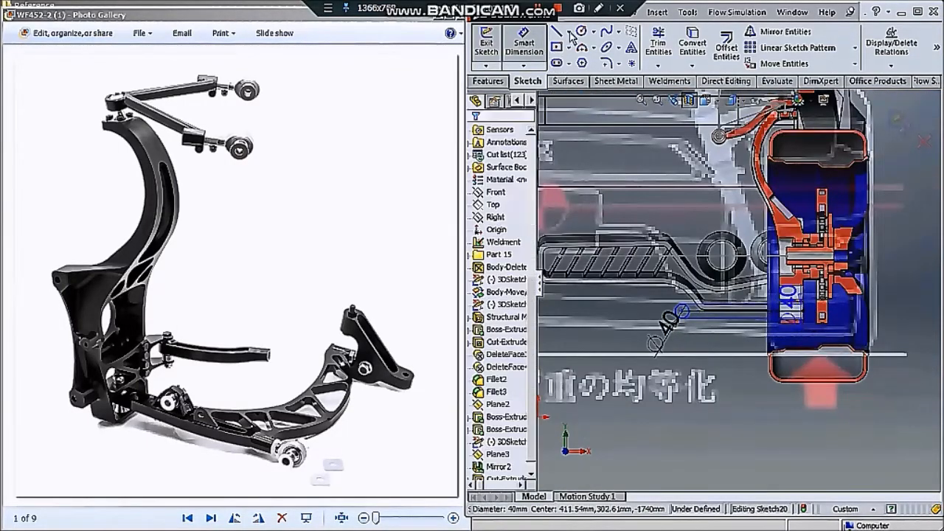
Sketch a slightly slanted line about 33 mm long across the knuckle's lower bore
key(l)
scroll(788, 308, down, 1)
scroll(788, 313, down, 1)
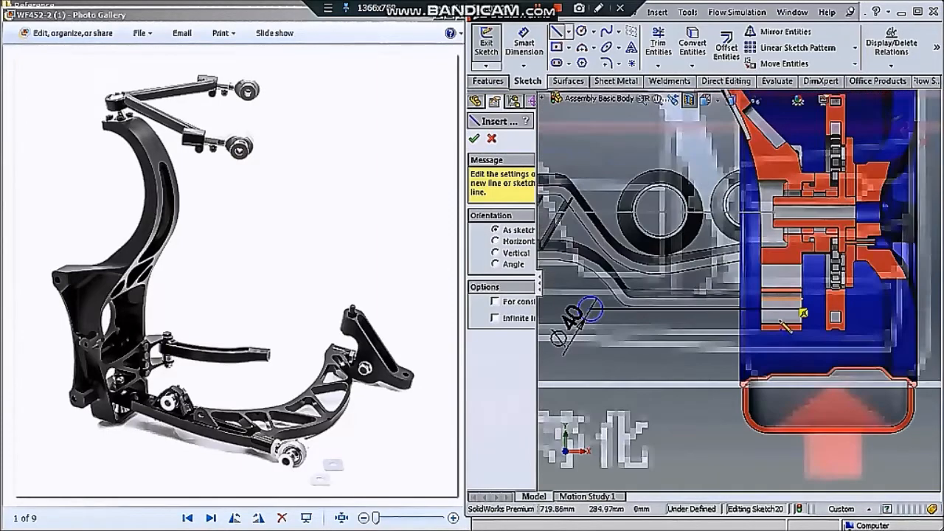
click(780, 320)
click(785, 298)
key(Escape)
scroll(748, 346, down, 4)
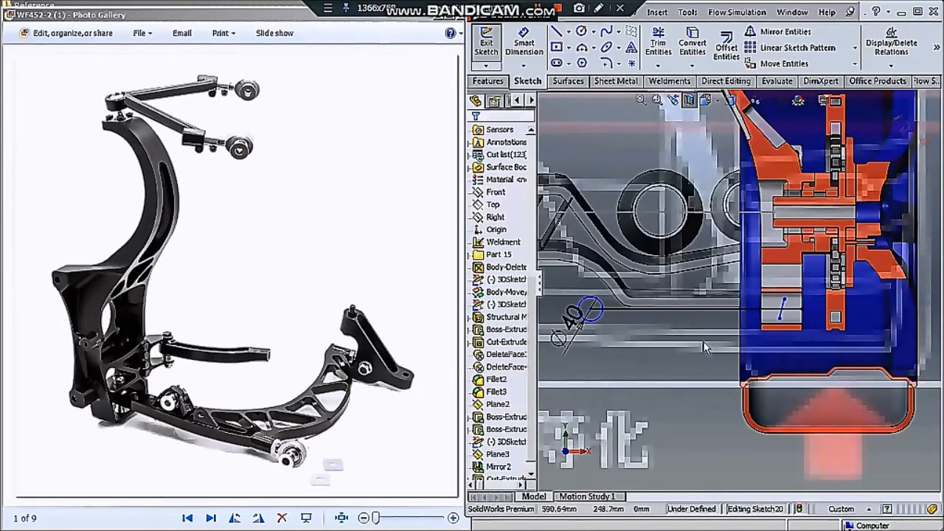
Make the slanted line in the knuckle's lower bore vertical
click(857, 321)
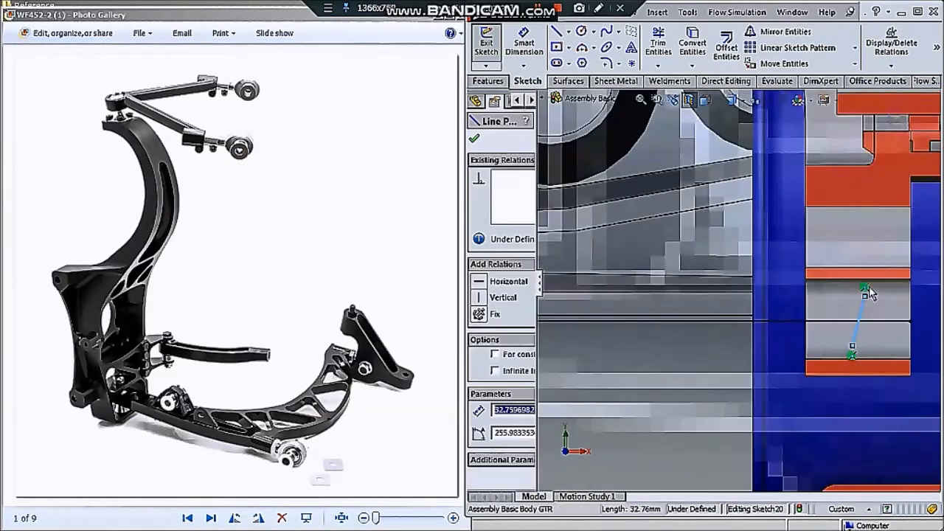
click(871, 335)
scroll(858, 328, down, 1)
click(856, 329)
click(485, 298)
Reposition the vertical line within the bore and extend its lower end to the bore's lower edge
click(870, 360)
scroll(851, 360, down, 1)
click(846, 348)
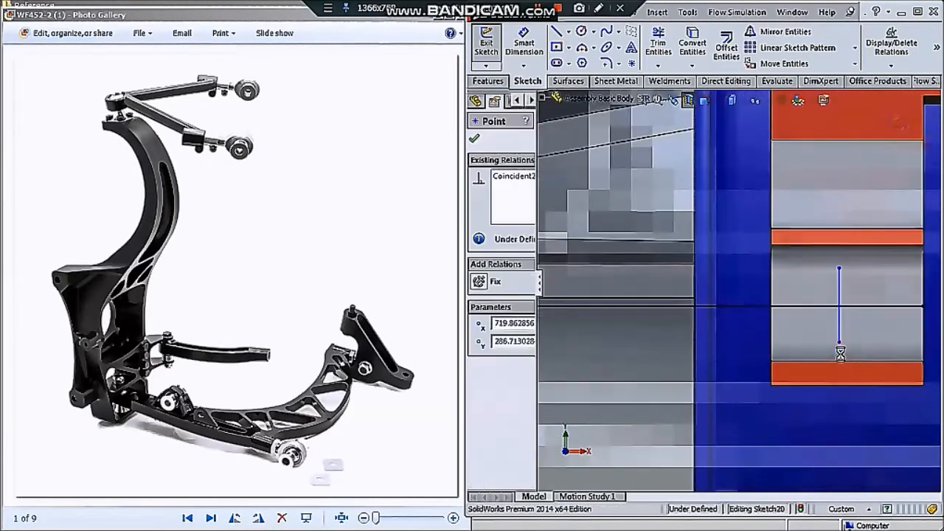
scroll(841, 347, up, 1)
scroll(820, 310, down, 2)
click(817, 343)
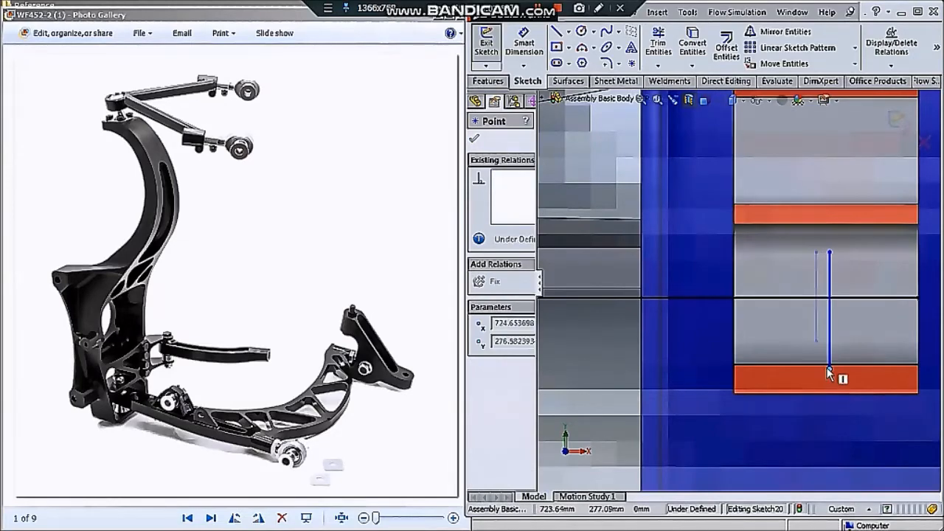
scroll(819, 317, up, 5)
scroll(704, 222, down, 3)
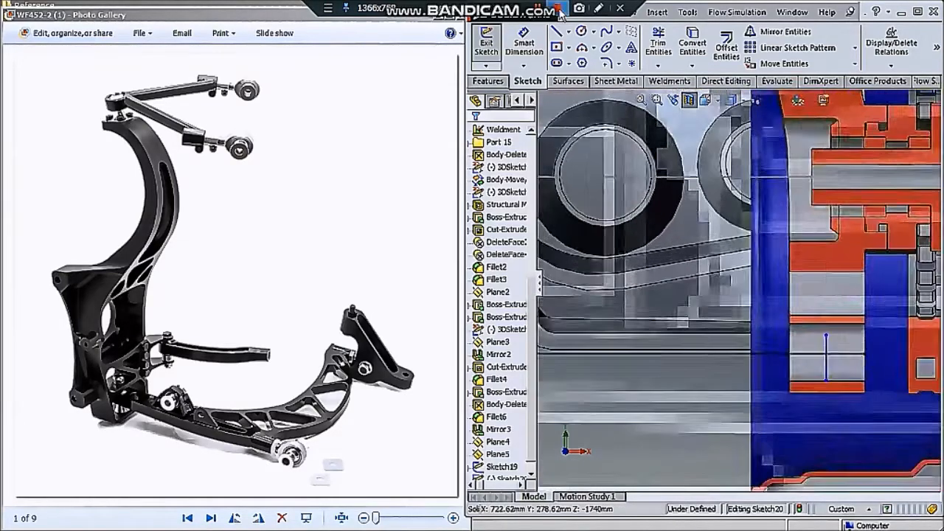
Dimension the horizontal distance from the 40 mm circle's centre to the vertical bore line as 325 mm
click(735, 100)
click(731, 187)
click(734, 101)
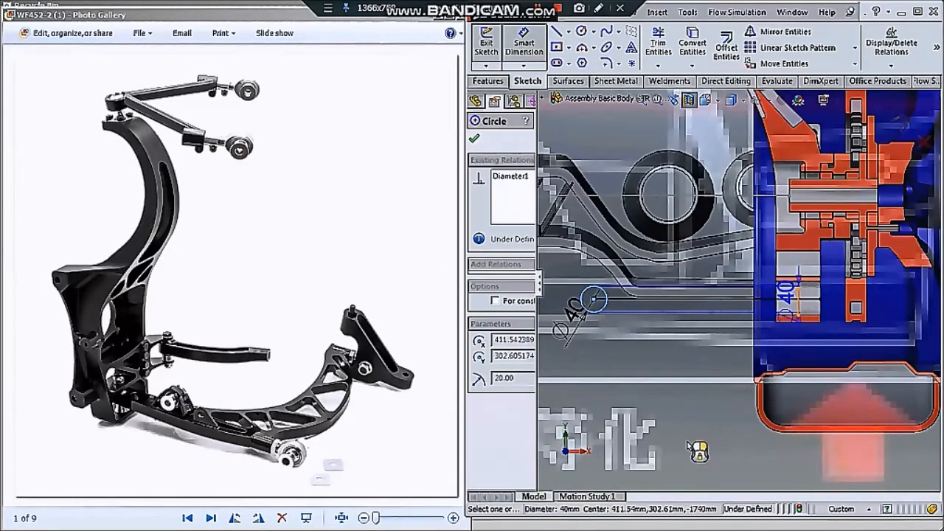
click(798, 316)
click(703, 443)
text(32)
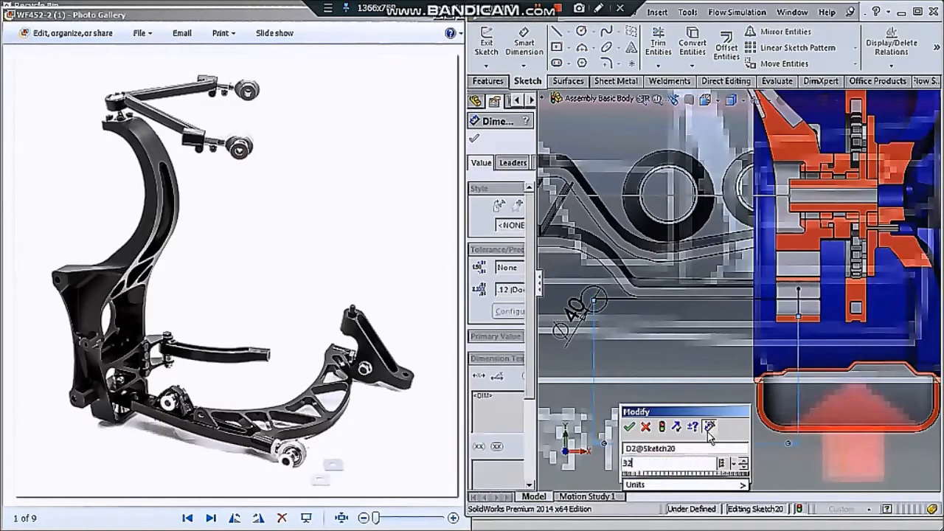
text(5)
key(Return)
key(Escape)
scroll(652, 330, down, 3)
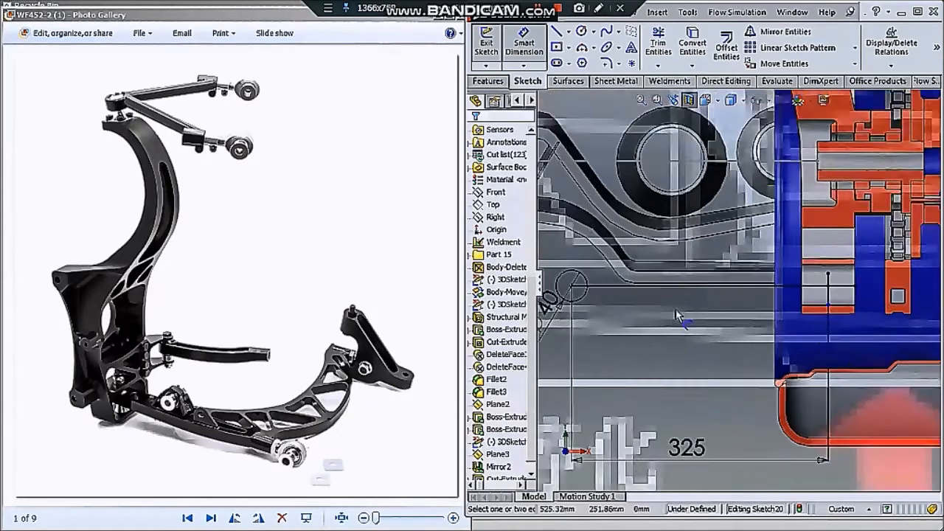
Offset the long horizontal line by 7.5 mm to both sides
click(726, 44)
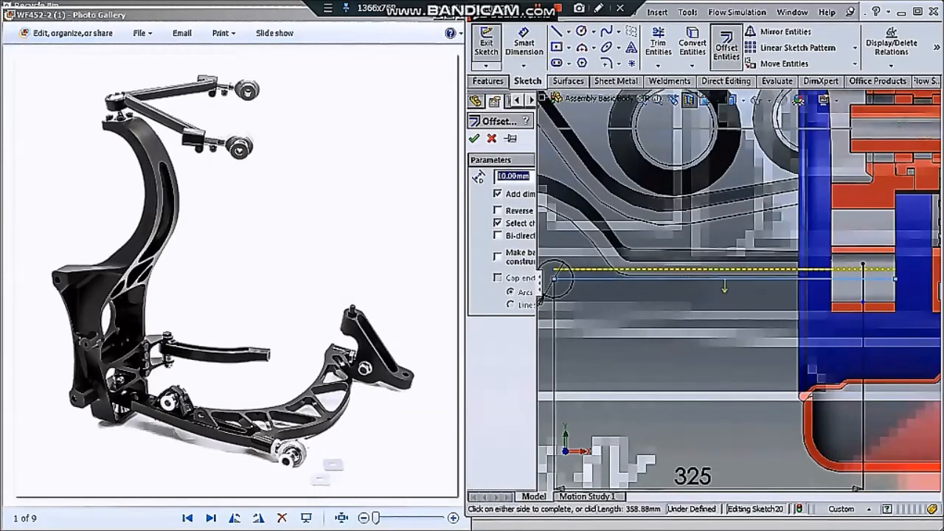
click(473, 138)
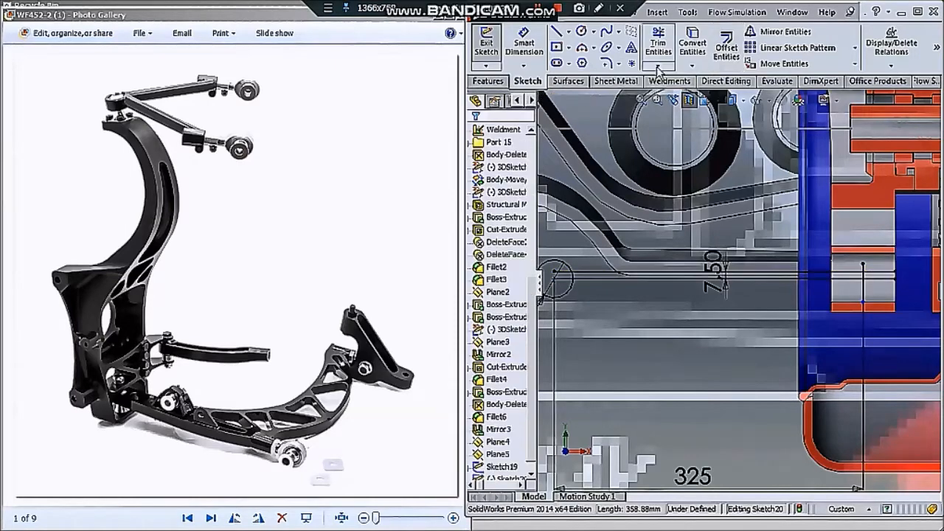
click(475, 139)
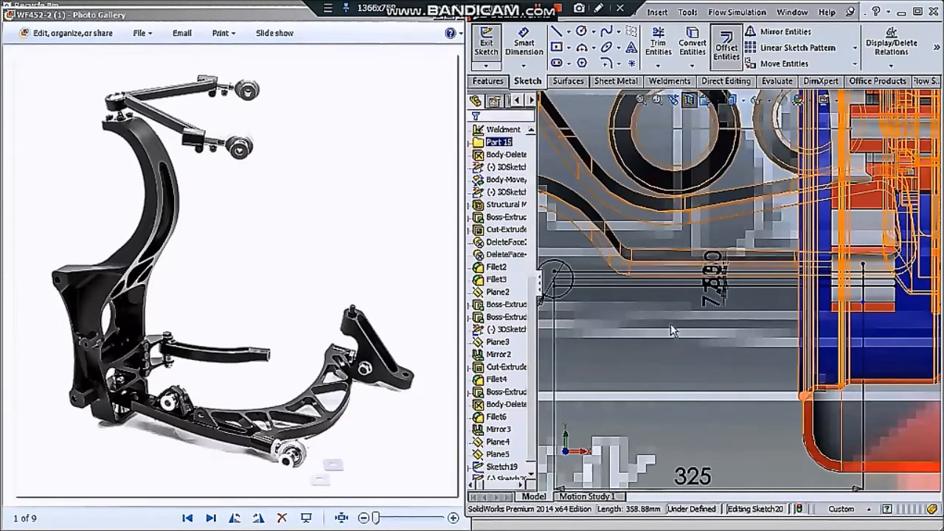
scroll(682, 332, up, 3)
scroll(734, 271, down, 5)
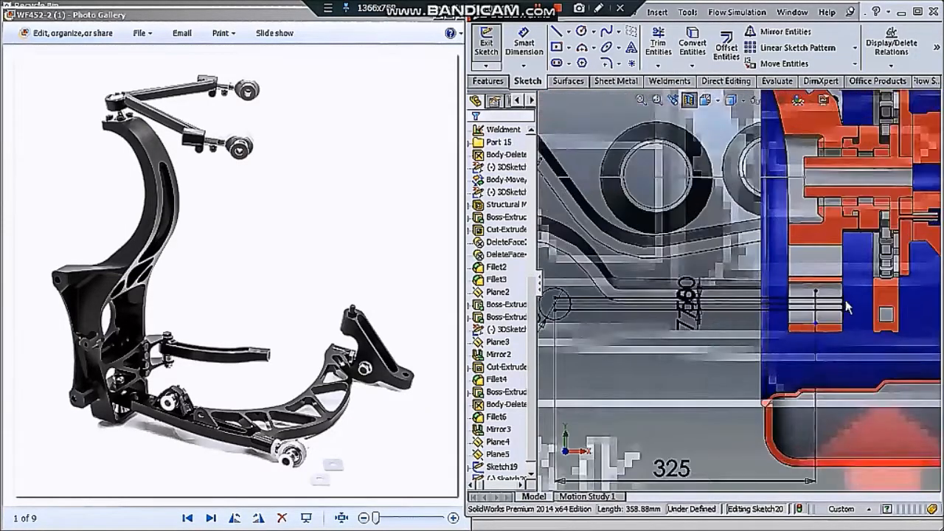
Sketch a vertical line joining the two offset lines inside the bore and dimension it 20 mm outward from the existing bore line
click(562, 32)
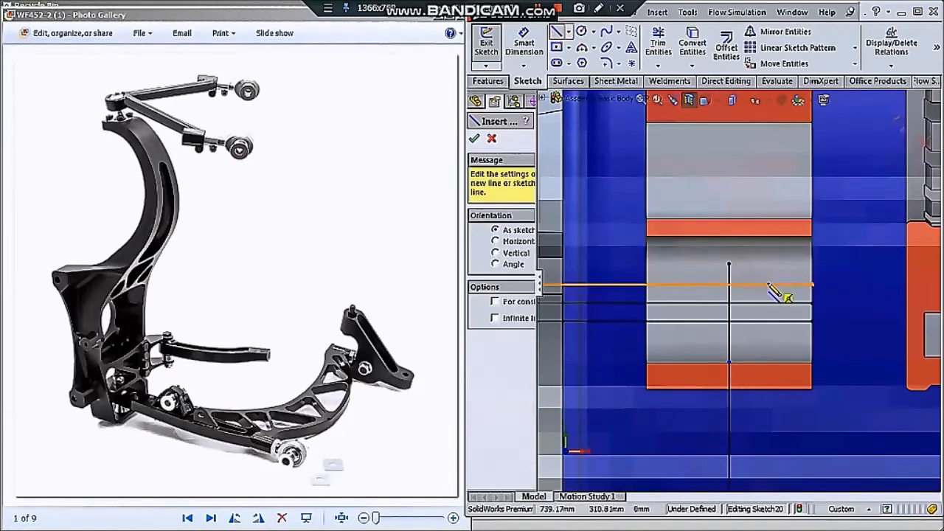
drag(768, 285, 768, 321)
click(523, 43)
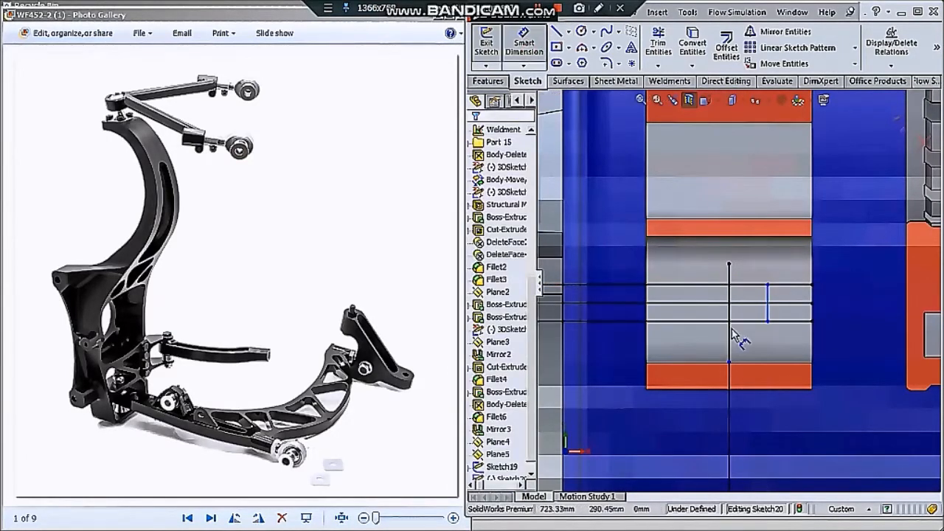
click(768, 355)
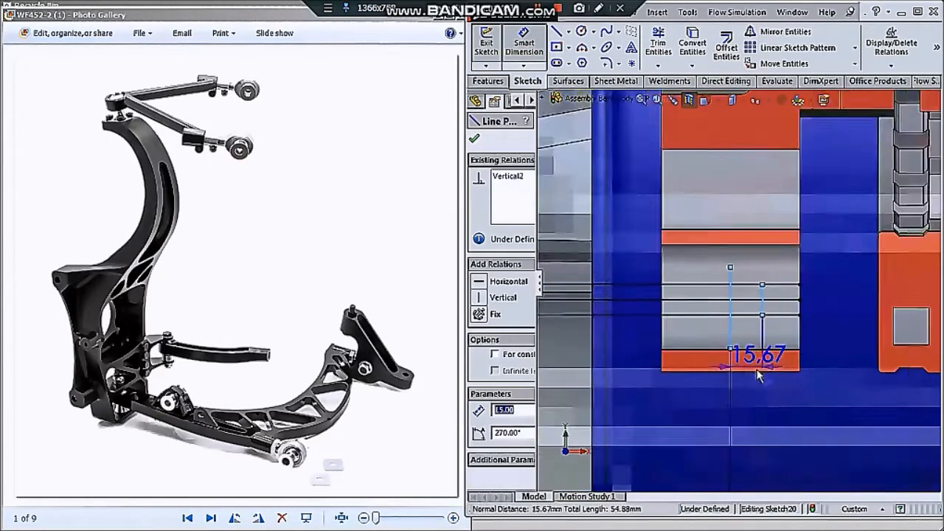
scroll(748, 352, up, 5)
click(832, 432)
text(20)
key(Return)
scroll(689, 299, down, 5)
scroll(693, 204, down, 2)
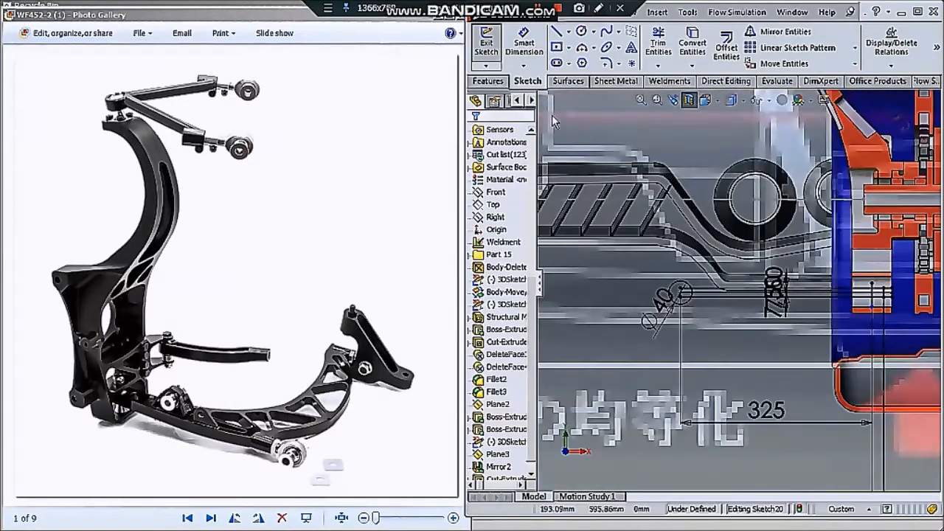
Start a boss extrude with the circle and the regions between the offset lines, out to the short vertical line, as contours
click(487, 80)
click(493, 46)
scroll(686, 299, down, 3)
scroll(684, 296, down, 2)
click(686, 297)
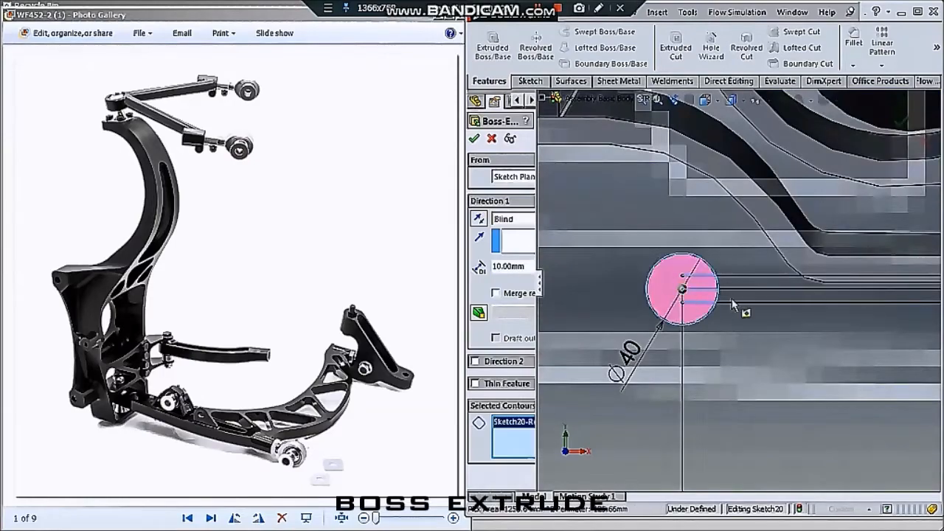
scroll(733, 304, down, 2)
click(748, 292)
click(755, 274)
scroll(767, 281, up, 6)
scroll(874, 292, down, 6)
click(830, 283)
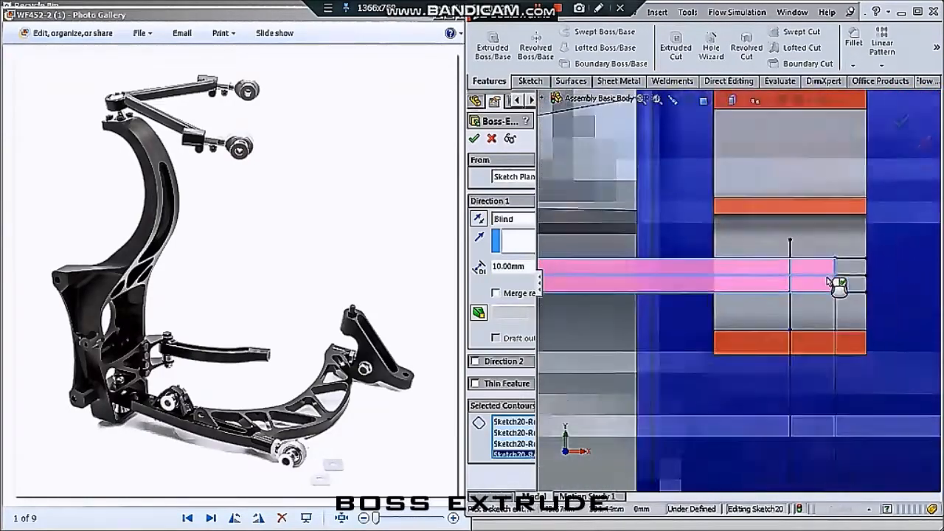
Extrude the selected contours 15 mm in the reversed first direction and 275 mm in the second direction
scroll(833, 284, up, 8)
middle_drag(568, 188, 627, 177)
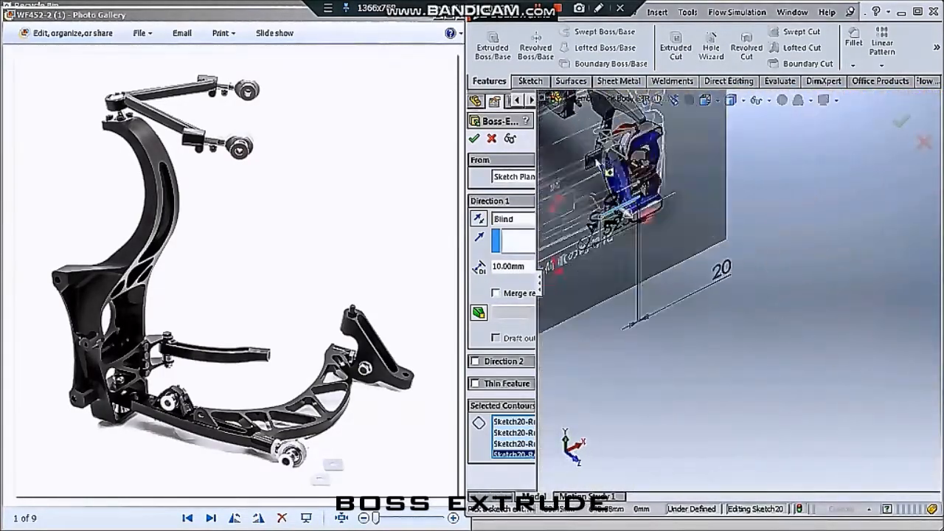
scroll(623, 163, down, 6)
scroll(710, 137, up, 5)
scroll(718, 137, down, 1)
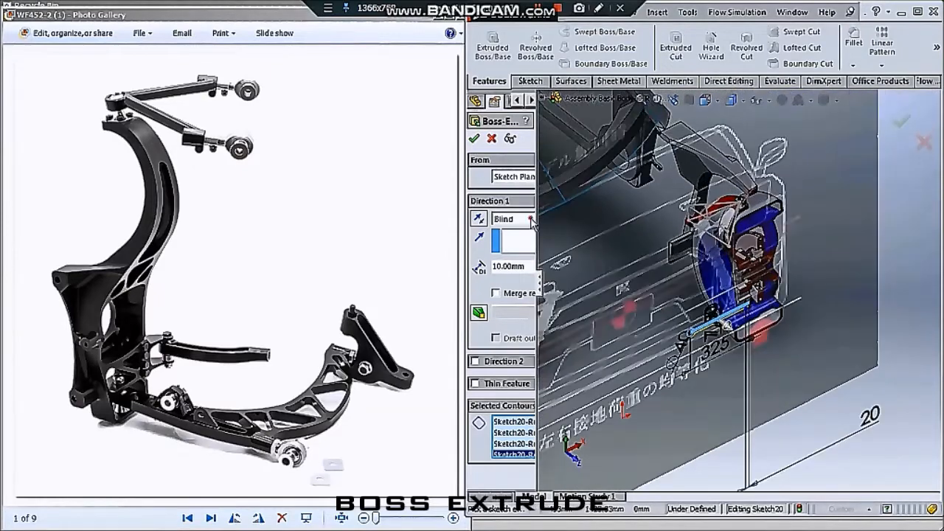
click(530, 219)
click(530, 219)
scroll(734, 275, down, 2)
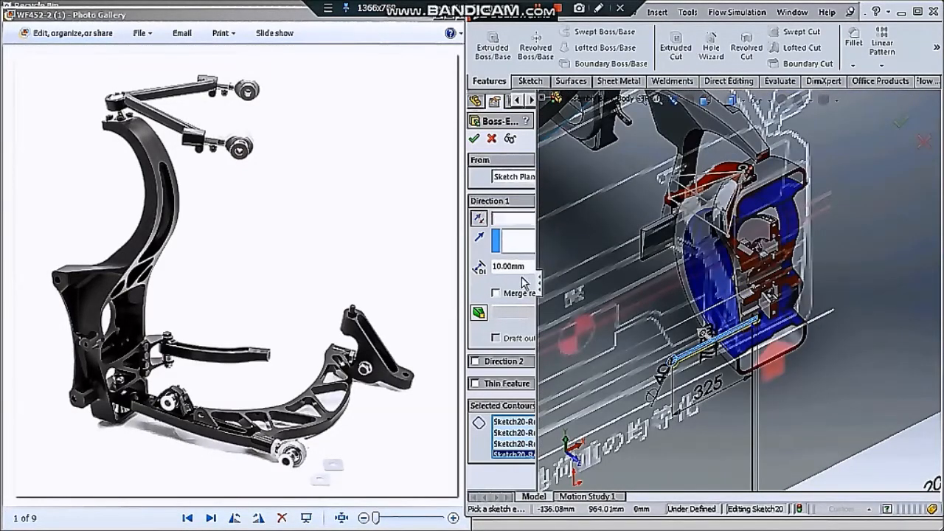
click(475, 361)
text(250)
key(Return)
scroll(748, 410, up, 2)
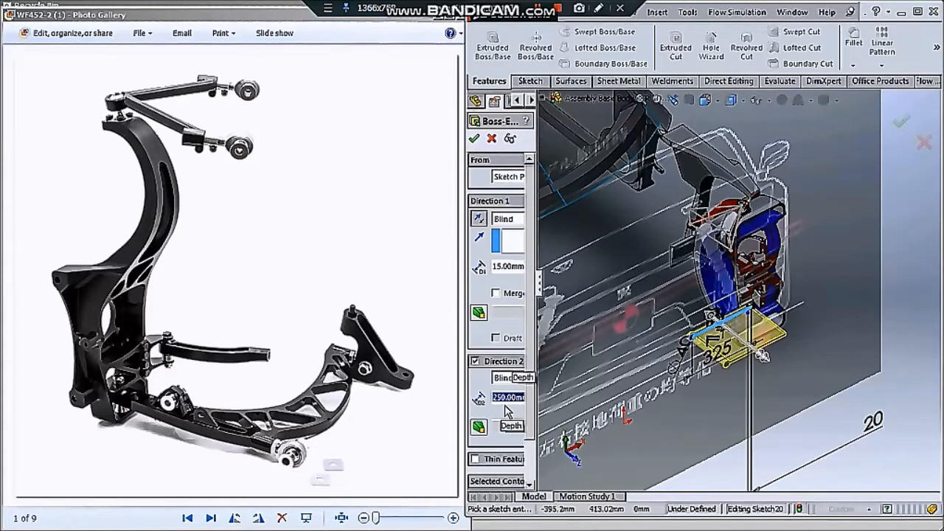
text(2)
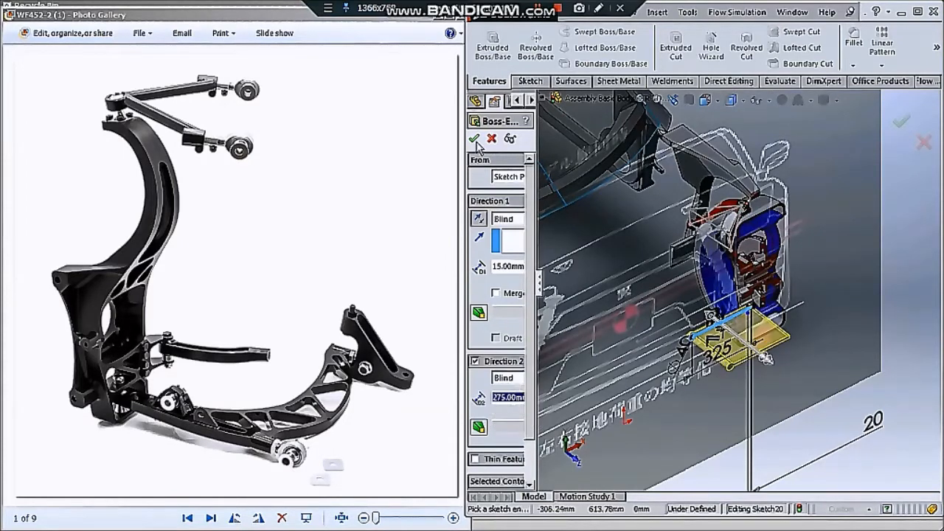
click(475, 140)
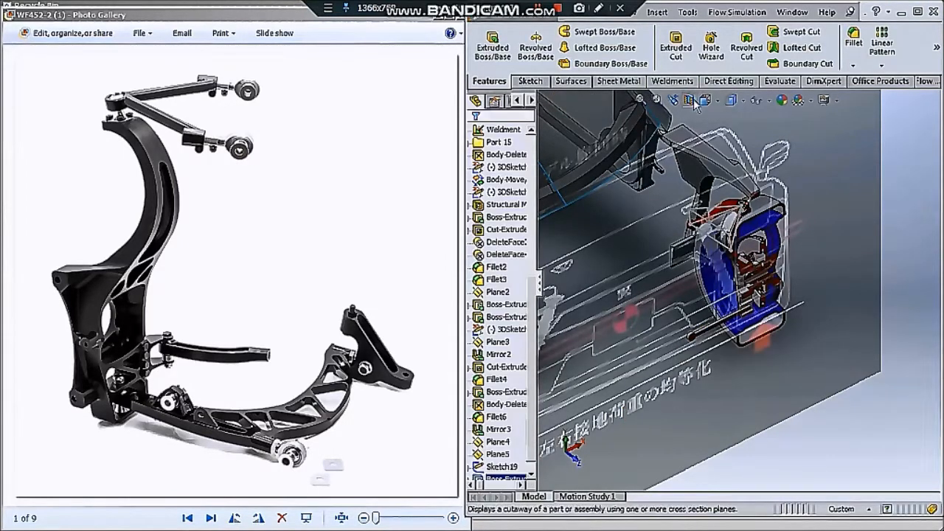
Turn off the section view and hide the sketches to show the complete model
scroll(712, 344, up, 2)
middle_drag(712, 344, 760, 324)
click(767, 100)
click(761, 213)
mouse_move(761, 236)
middle_down()
mouse_move(777, 327)
mouse_move(727, 231)
mouse_move(775, 214)
mouse_move(784, 168)
middle_up()
scroll(777, 327, down, 4)
scroll(775, 216, up, 3)
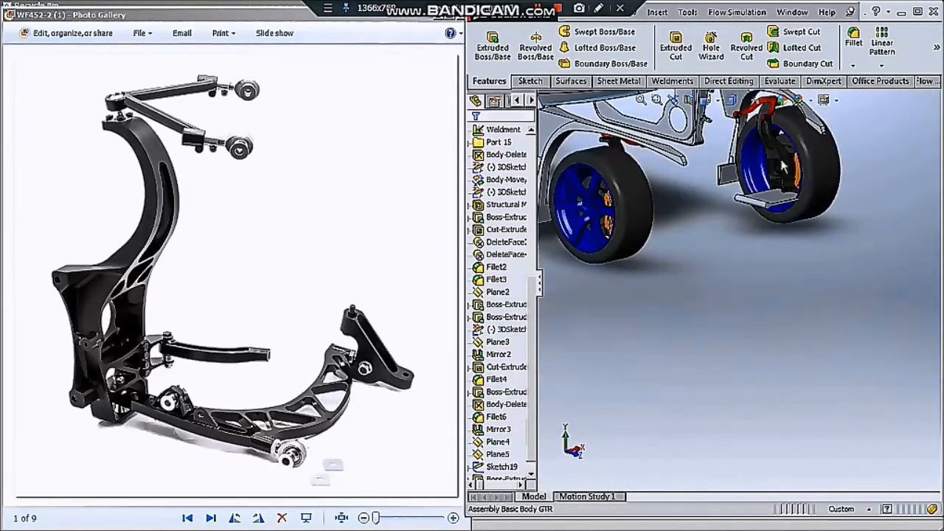
scroll(806, 188, down, 5)
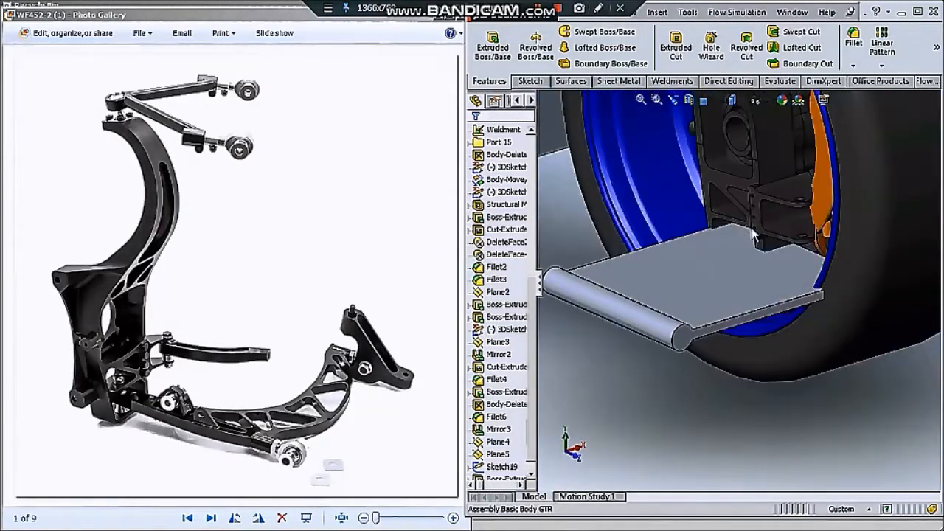
Examine the extruded lower arm plate beneath the upper arm and look through the suspension reference pictures
middle_drag(750, 230, 750, 287)
click(750, 287)
click(839, 278)
scroll(855, 361, down, 4)
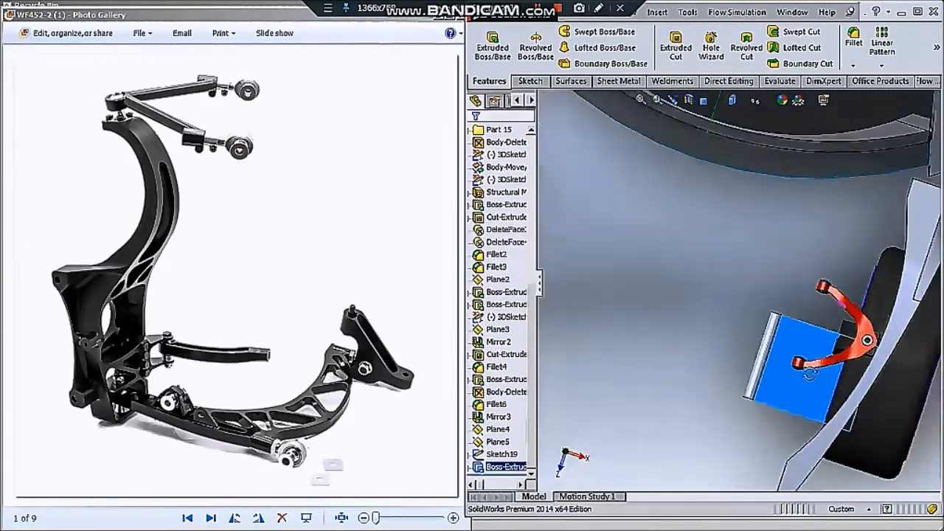
middle_drag(855, 362, 884, 482)
scroll(274, 270, down, 4)
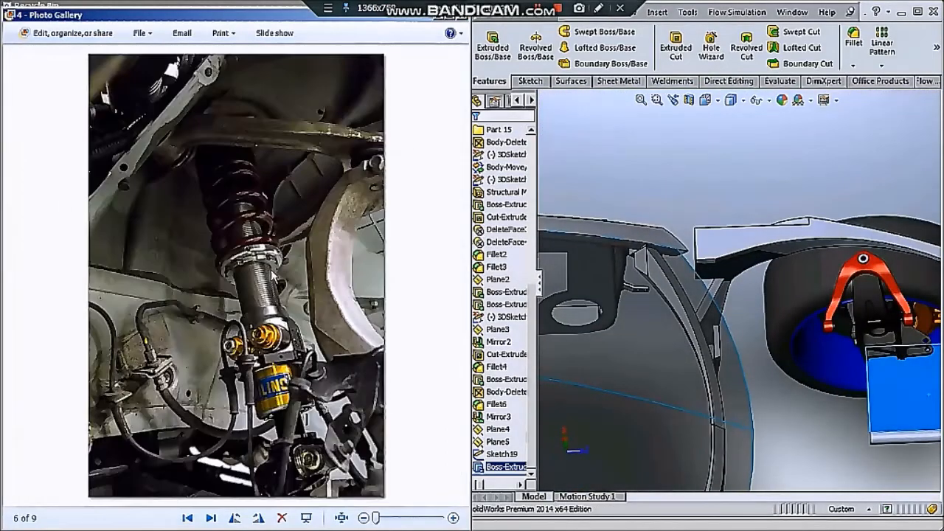
scroll(270, 285, down, 2)
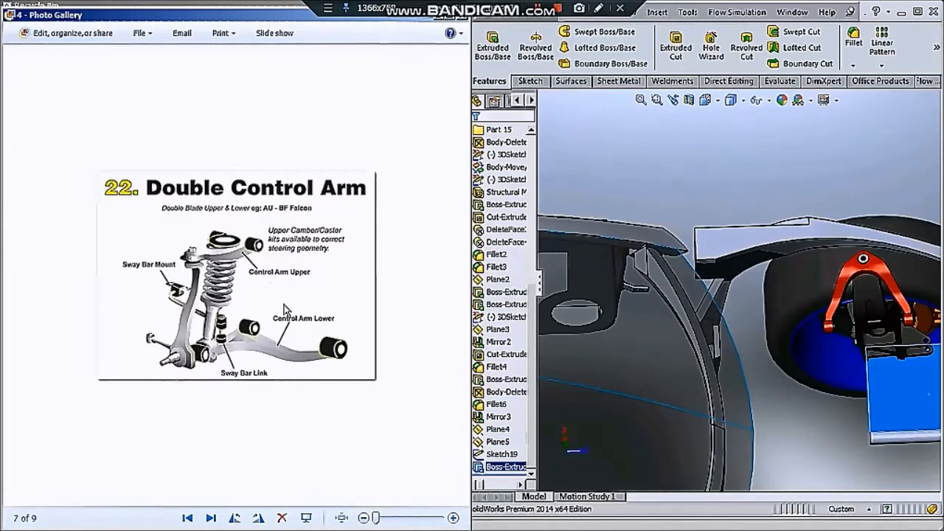
scroll(285, 305, down, 3)
Start a new sketch on Plane5, viewed normal to the plane, and begin inserting a sketch picture
click(504, 455)
click(545, 428)
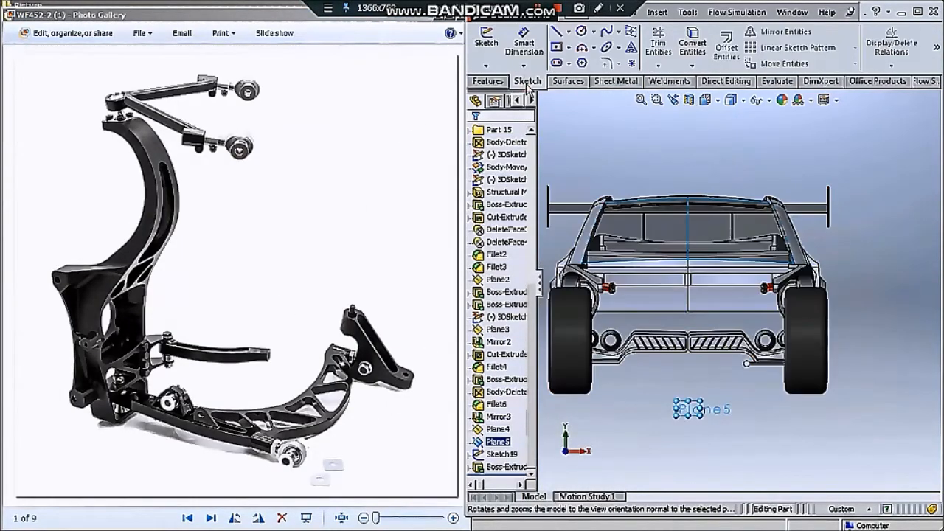
click(688, 12)
mouse_move(691, 522)
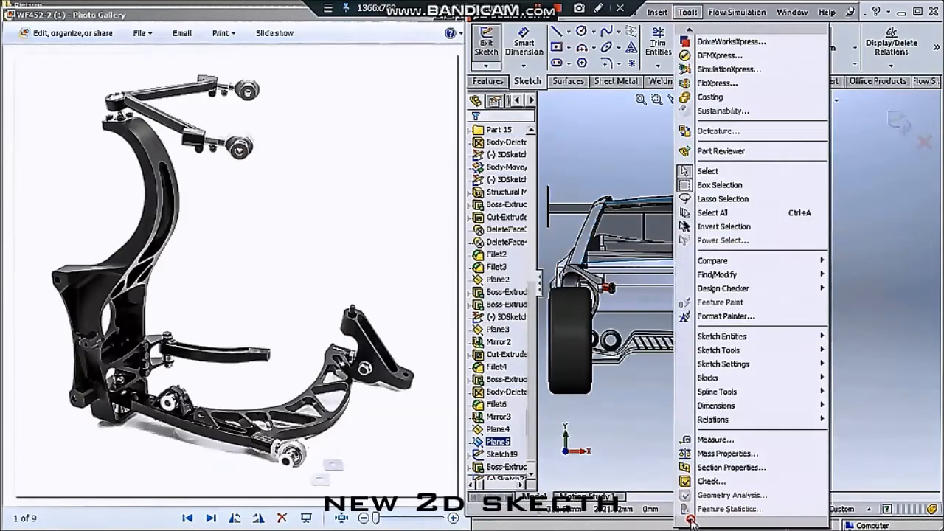
mouse_move(749, 171)
click(542, 508)
click(627, 99)
click(634, 97)
Insert the picture "2012 GT-R suspention updates" from the Picture folder of "Part 15. Front Upper Arm" into the sketch
double_click(876, 251)
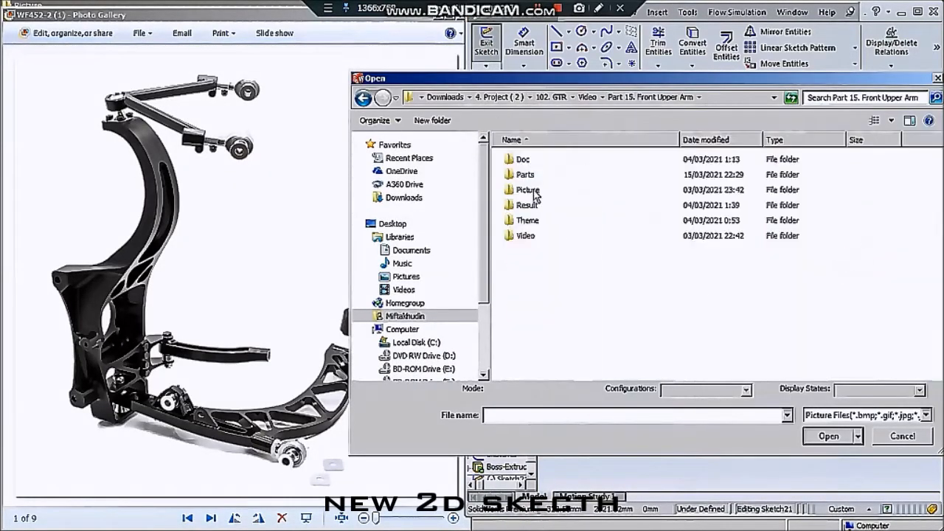
double_click(539, 188)
click(680, 234)
scroll(678, 244, down, 2)
click(680, 296)
scroll(680, 304, up, 2)
click(881, 174)
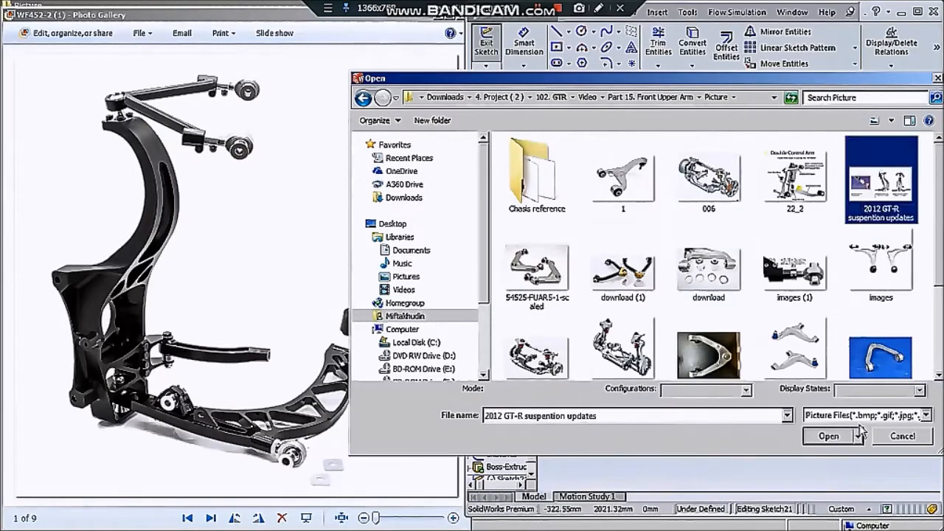
click(828, 436)
scroll(783, 301, up, 4)
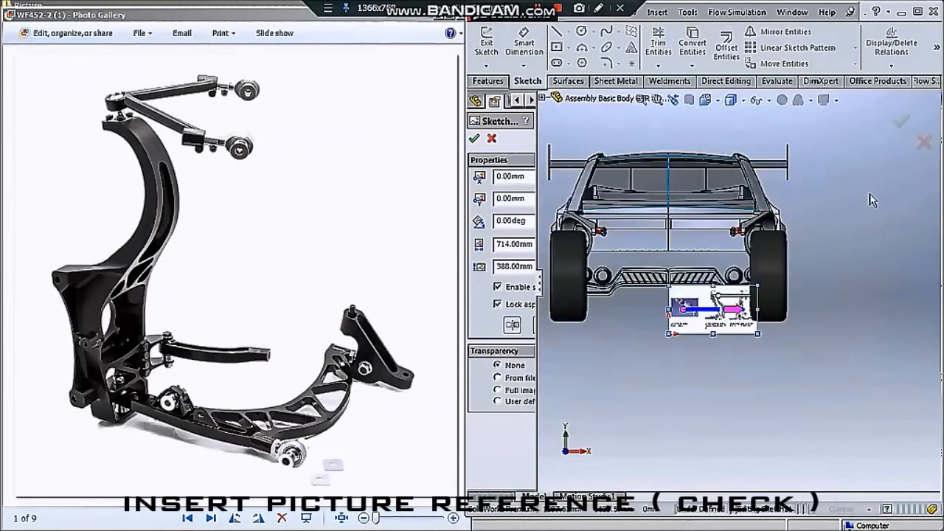
Enlarge the suspension reference picture to about 2280 mm wide and move it over the front wheel area
drag(864, 235, 919, 205)
scroll(760, 253, down, 5)
scroll(709, 354, up, 6)
drag(627, 368, 623, 373)
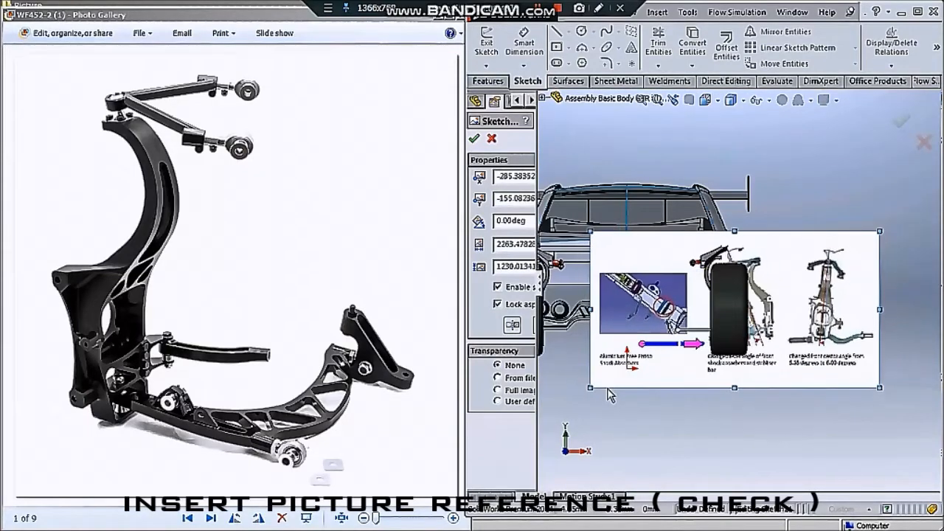
scroll(816, 357, up, 2)
scroll(705, 280, down, 2)
drag(824, 296, 774, 297)
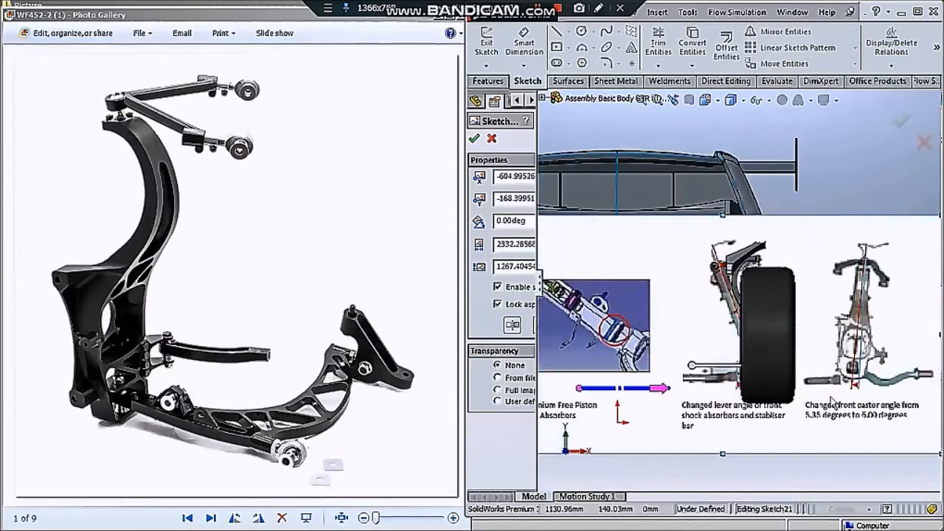
scroll(717, 369, down, 2)
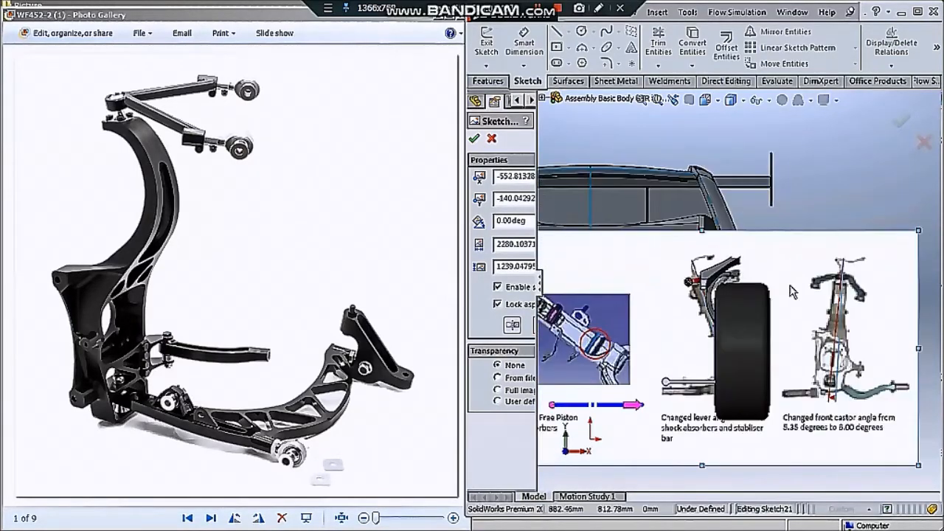
Set the picture to full-image transparency and show the model in wireframe
scroll(705, 329, down, 4)
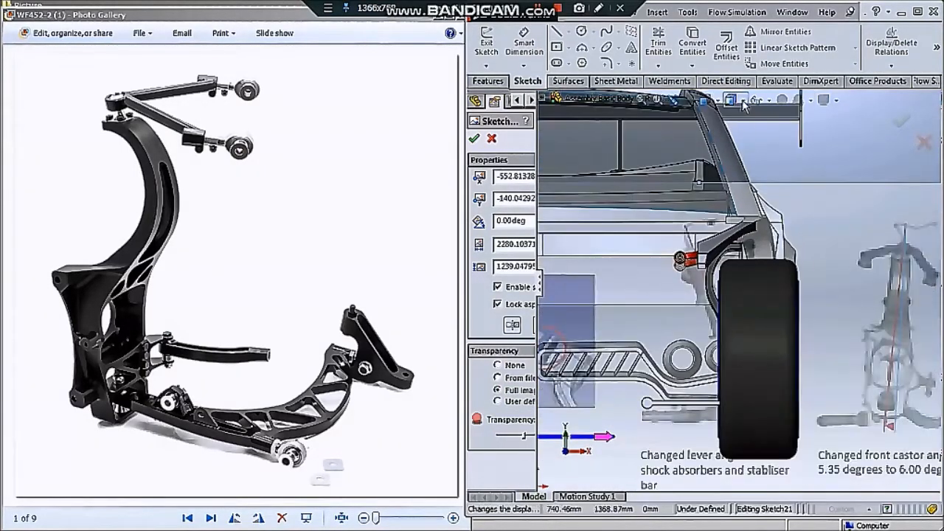
click(732, 186)
scroll(704, 405, down, 3)
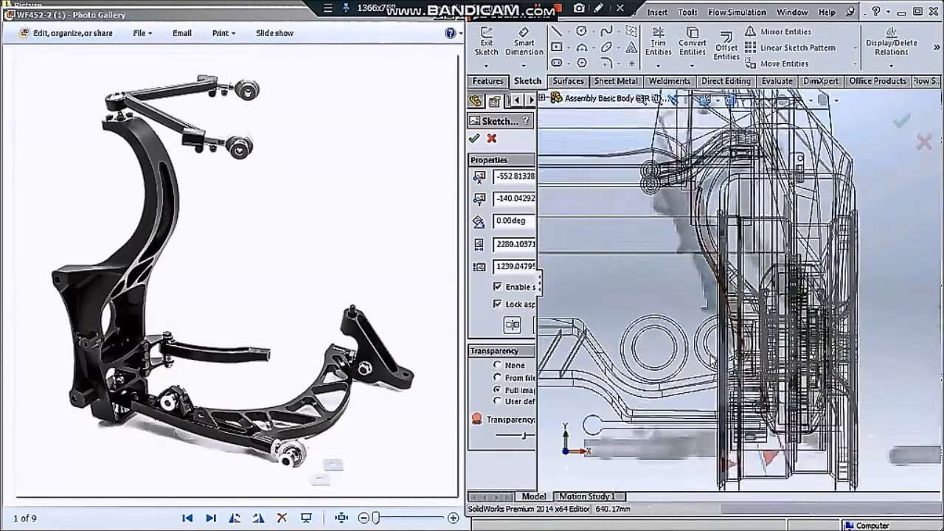
scroll(704, 405, up, 5)
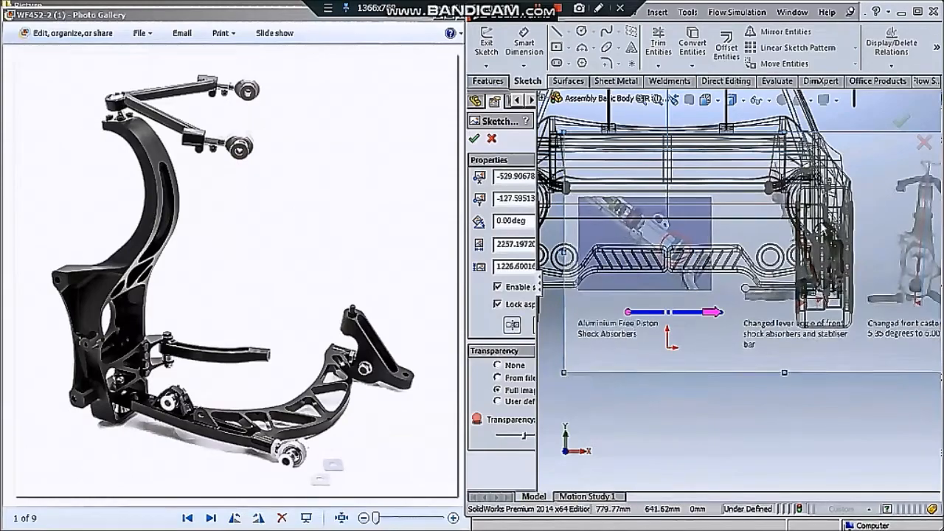
Fine-position the transparent picture against the wheel and upper arm, and accept its placement
scroll(852, 254, down, 5)
drag(852, 250, 840, 250)
scroll(782, 250, up, 3)
scroll(715, 317, down, 3)
scroll(737, 248, up, 3)
scroll(707, 313, down, 3)
scroll(707, 319, up, 5)
click(476, 139)
scroll(798, 200, up, 1)
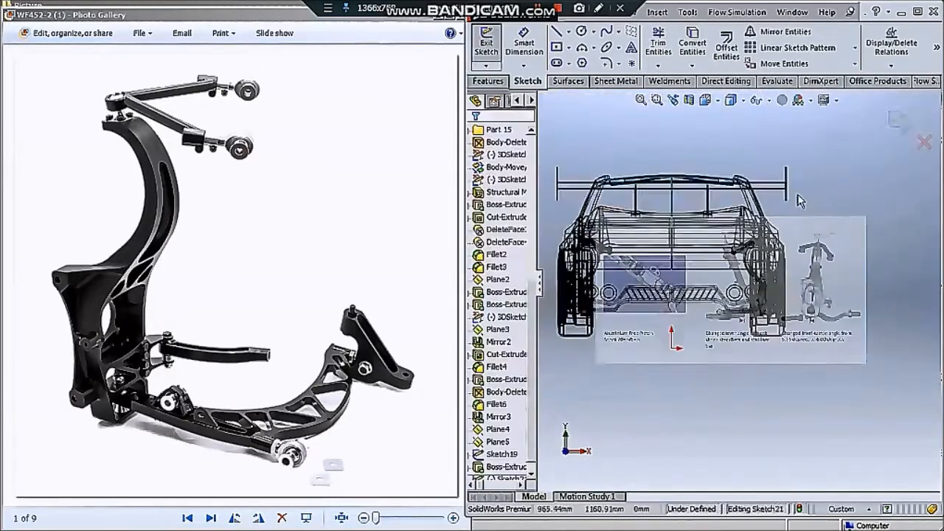
Exit the picture sketch, hide the picture and return the model to shaded display
middle_drag(799, 200, 841, 224)
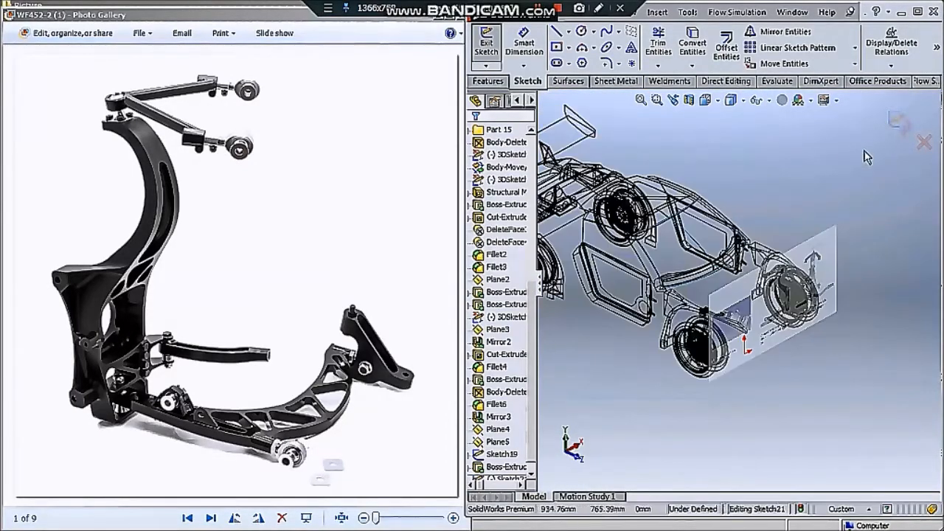
click(487, 41)
scroll(810, 333, down, 8)
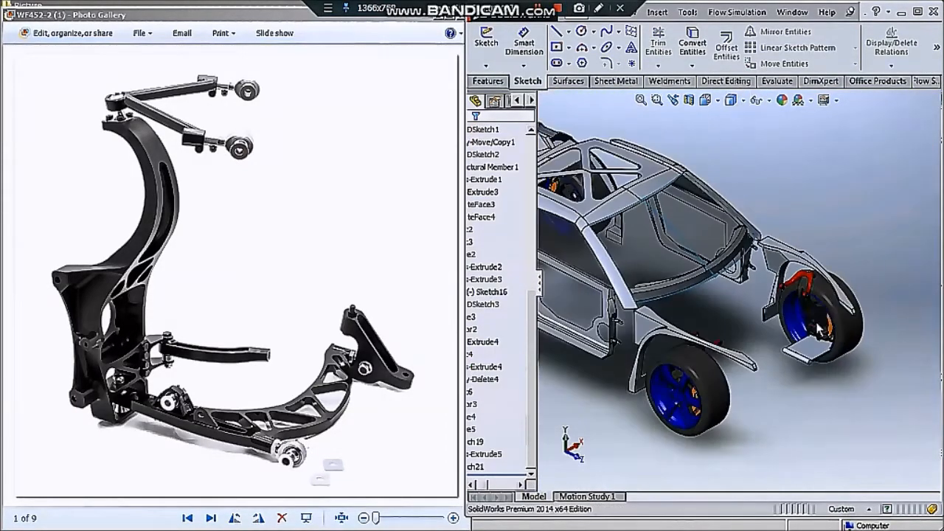
View the lower arm plate normal to its large face and bring up the lower arm reference picture "1"
middle_drag(810, 333, 800, 424)
scroll(817, 310, down, 3)
click(853, 305)
click(890, 274)
scroll(858, 394, down, 6)
click(395, 274)
key(Right)
key(Right)
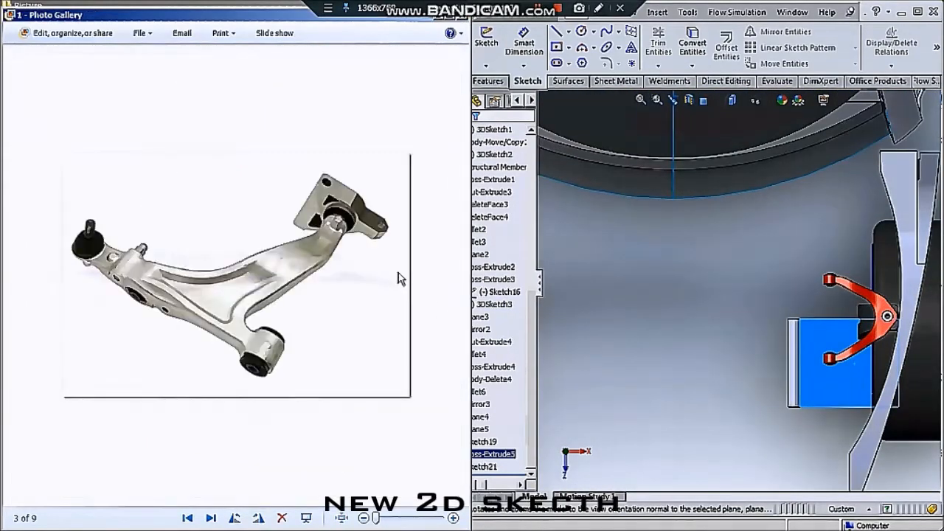
Start a new sketch on the large face of the lower arm plate, ready for drawing lines
click(837, 341)
scroll(819, 325, down, 3)
click(731, 299)
click(486, 41)
click(557, 33)
Compare the lower arm reference pictures "1" and "2" with the plate under the upper arm
click(350, 289)
key(Right)
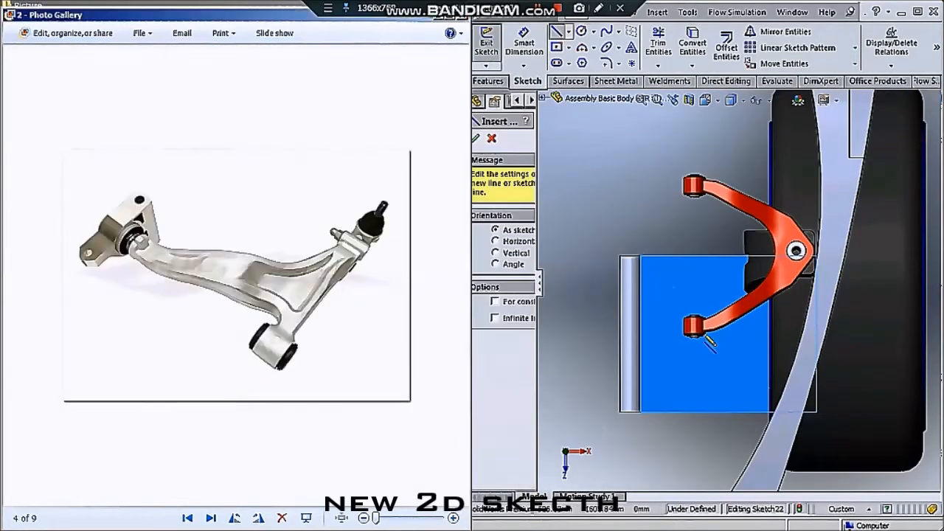
key(Left)
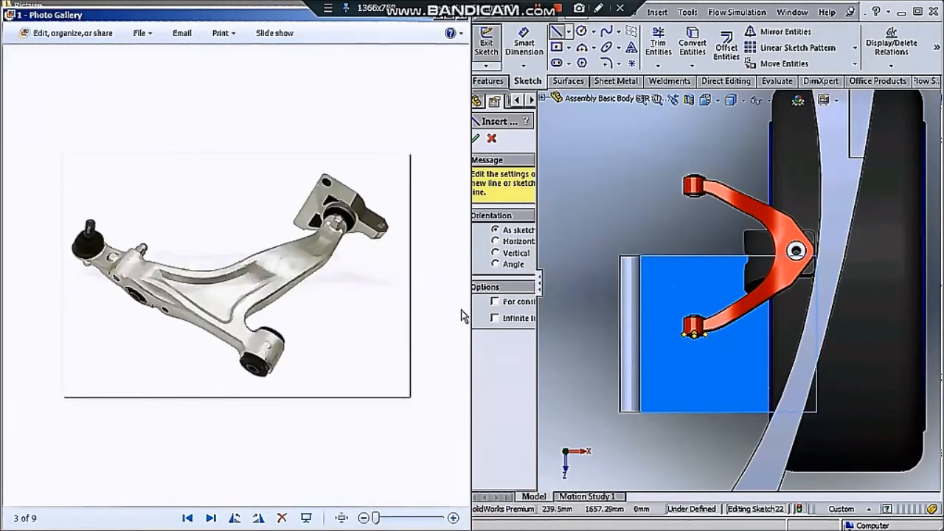
key(Right)
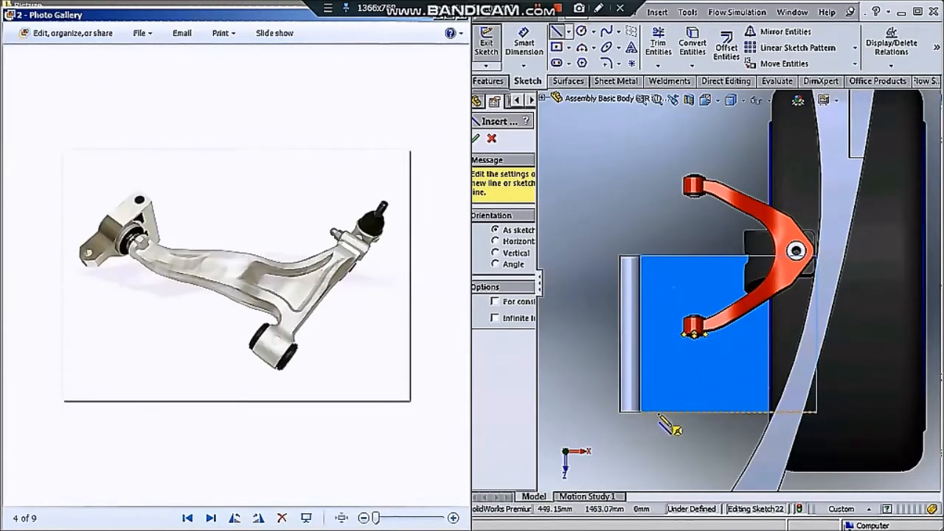
key(Escape)
key(Escape)
scroll(662, 263, down, 2)
scroll(664, 267, up, 3)
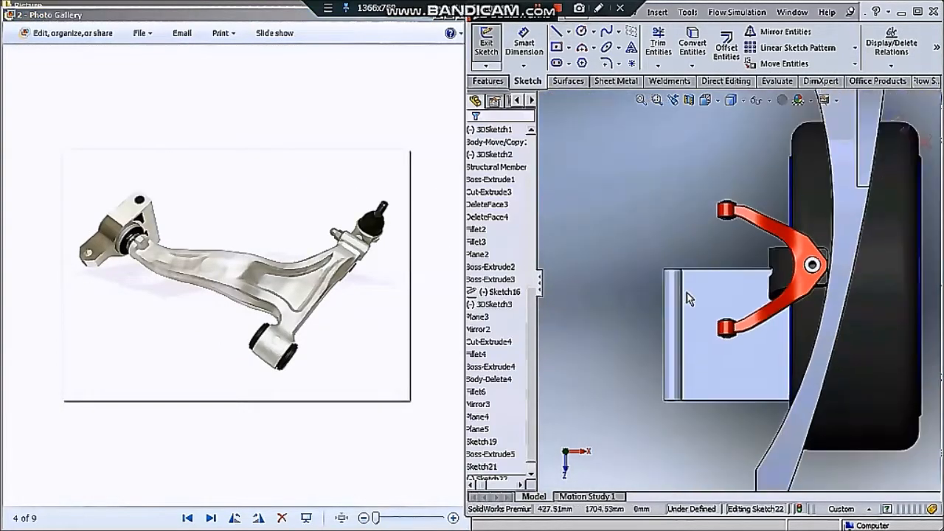
Sketch a horizontal line from the plate's cylindrical edge and a short slanted line to the plate corner beside the knuckle
click(689, 298)
drag(536, 393, 615, 406)
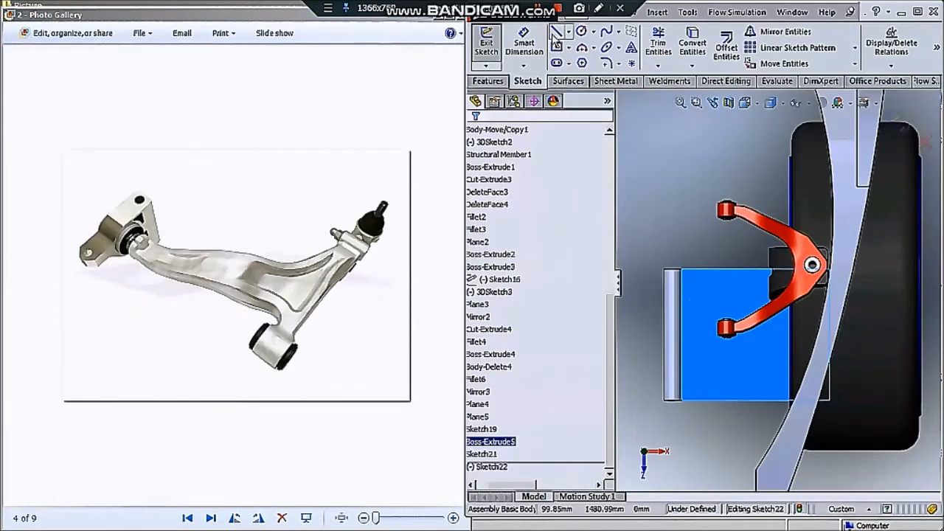
click(557, 32)
scroll(708, 265, down, 2)
click(671, 291)
scroll(738, 310, up, 3)
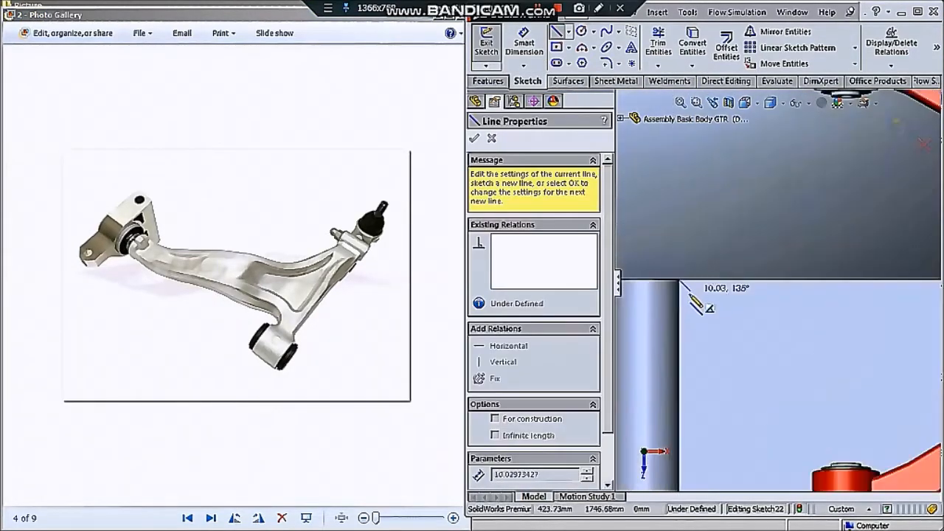
scroll(812, 316, up, 2)
scroll(844, 306, down, 3)
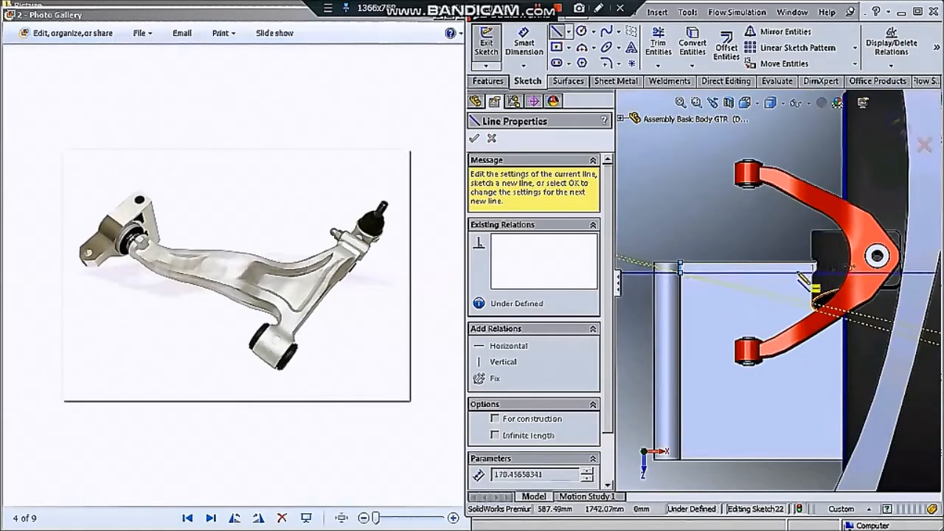
click(815, 264)
key(Escape)
scroll(860, 326, up, 3)
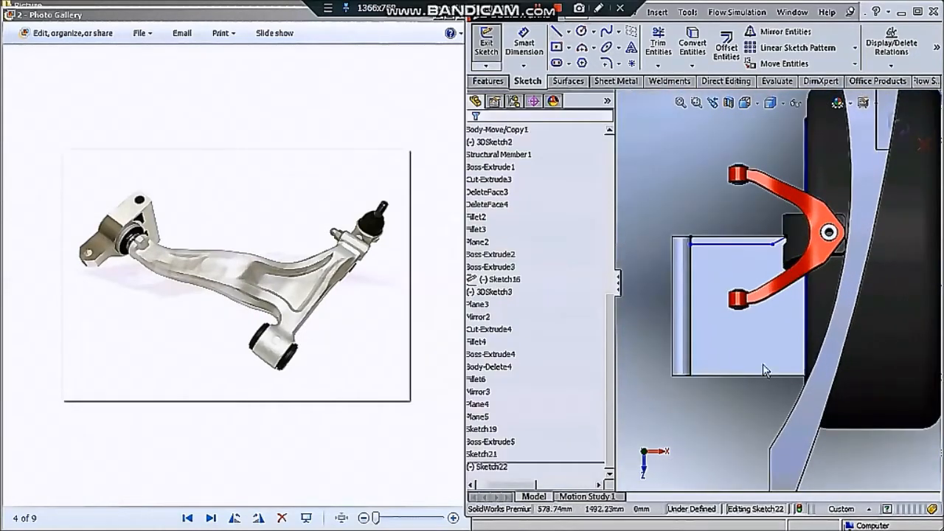
Sketch the arm's opposite edge as two slanted lines from the cylindrical edge to the plate's knuckle side
click(557, 32)
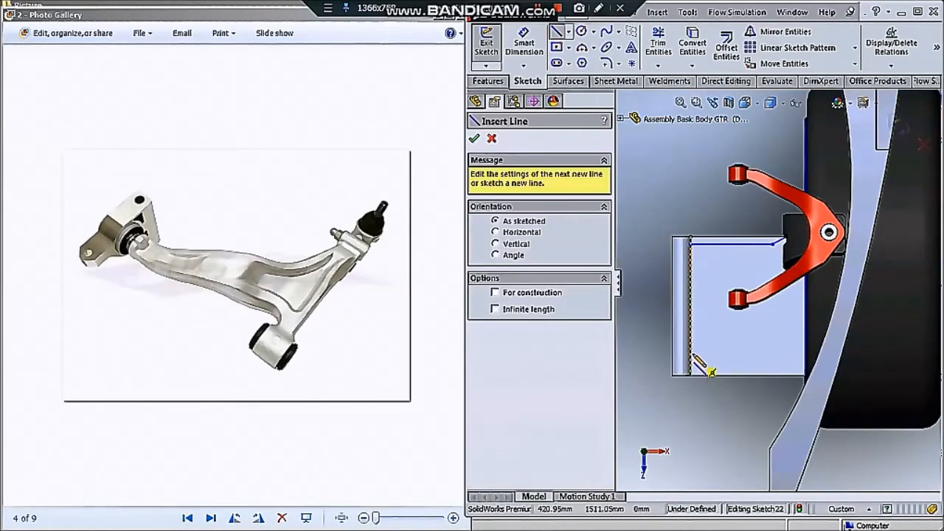
click(692, 357)
scroll(734, 328, down, 1)
click(722, 293)
scroll(815, 240, down, 4)
click(785, 241)
key(Escape)
scroll(808, 260, up, 6)
Narrow the arm outline by moving the opposite edge's points, and make its knuckle-side line parallel to the short slanted line
scroll(731, 322, down, 2)
drag(715, 348, 715, 326)
drag(752, 281, 760, 264)
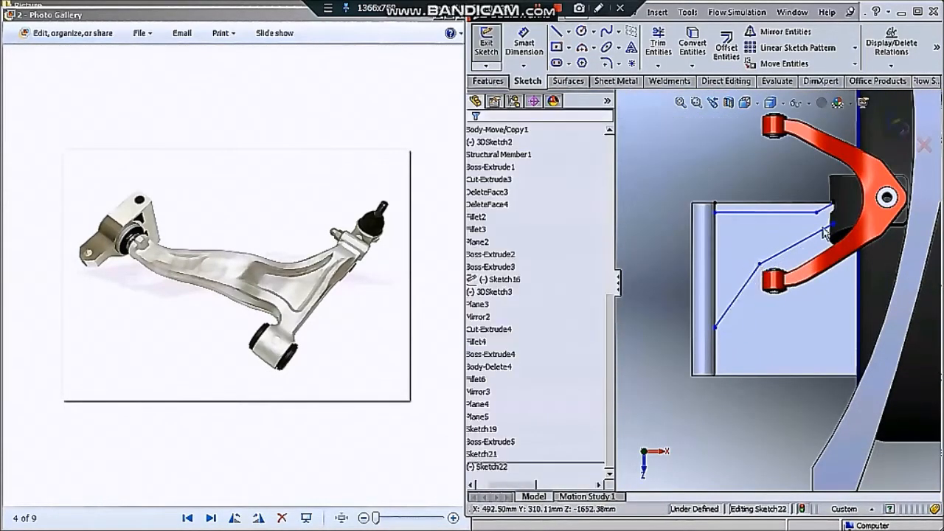
scroll(824, 228, down, 1)
click(799, 242)
click(799, 243)
ctrl+click(822, 208)
click(874, 163)
key(Escape)
scroll(804, 262, up, 2)
scroll(759, 294, down, 2)
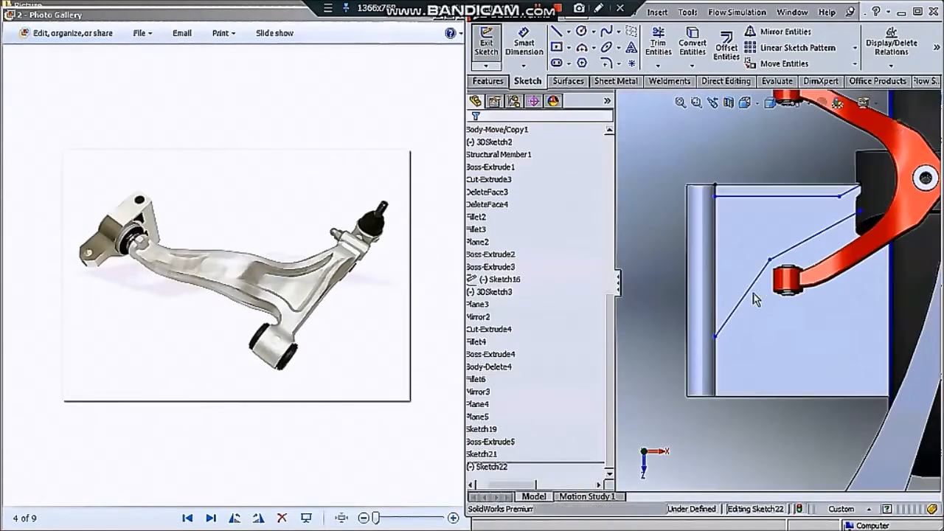
Sketch connected lines around the large waste area, running outside the plate from the cylindrical edge back to the knuckle side
click(557, 31)
click(715, 337)
click(680, 435)
click(909, 435)
scroll(900, 340, up, 2)
scroll(889, 323, down, 2)
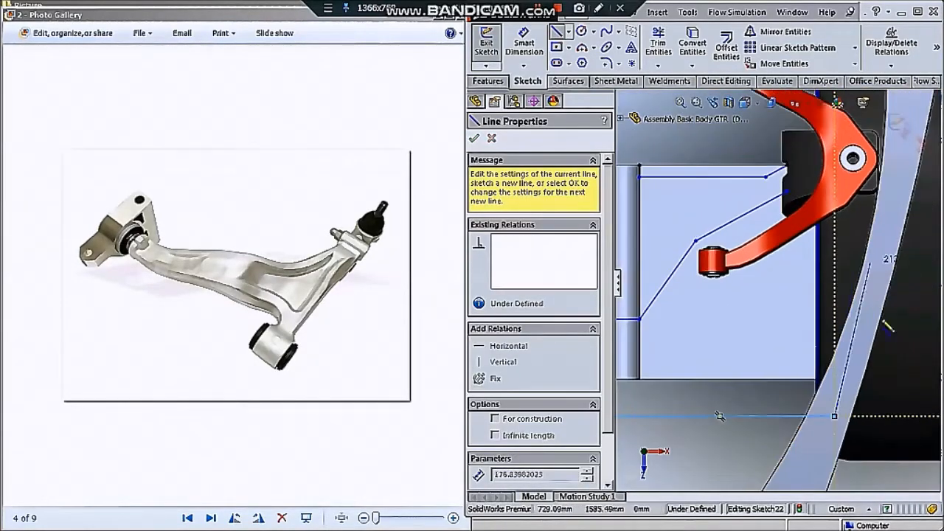
click(910, 193)
key(Escape)
scroll(854, 194, up, 1)
scroll(749, 168, down, 2)
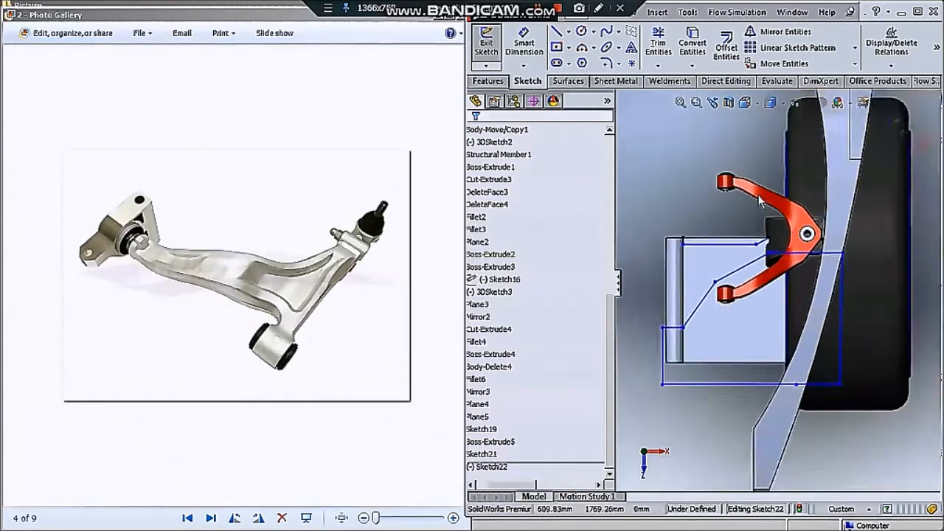
Sketch three lines outside the plate to enclose the narrow waste strip along the horizontal arm edge
click(561, 33)
click(780, 283)
click(779, 236)
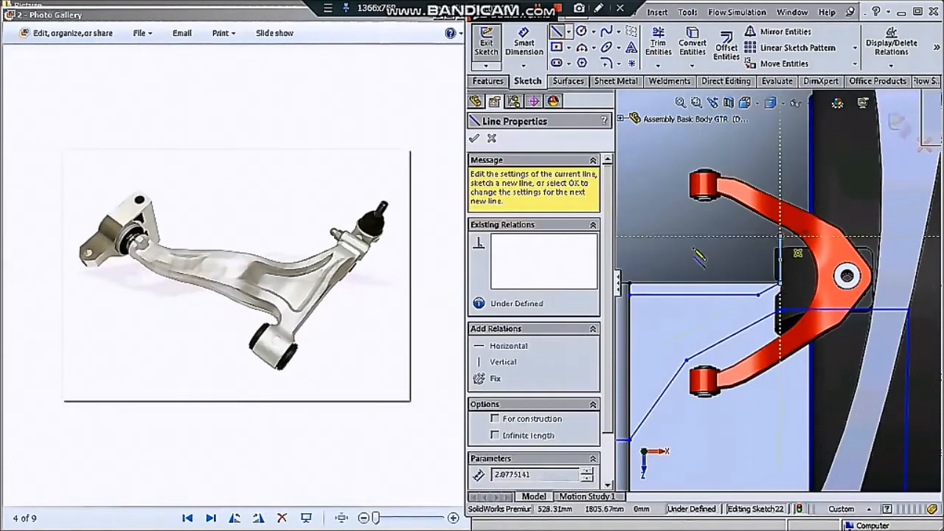
click(629, 237)
click(630, 284)
key(Escape)
scroll(696, 301, up, 3)
middle_drag(695, 301, 812, 283)
scroll(712, 308, down, 3)
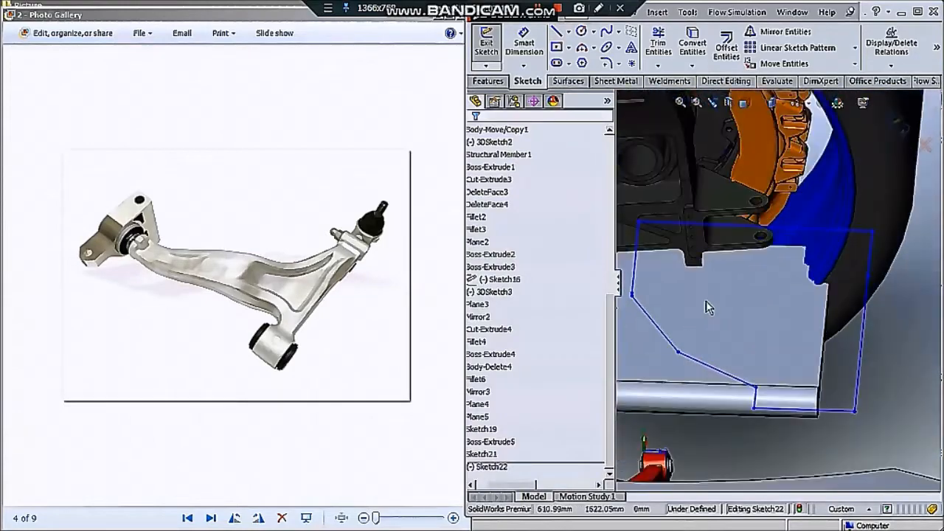
Merge the open endpoints of the large waste loop beside the knuckle
scroll(713, 308, down, 1)
drag(676, 275, 714, 277)
scroll(699, 343, down, 2)
mouse_move(705, 319)
mouse_down()
mouse_move(713, 292)
mouse_move(707, 316)
mouse_up()
drag(712, 263, 707, 318)
ctrl+click(708, 317)
click(788, 261)
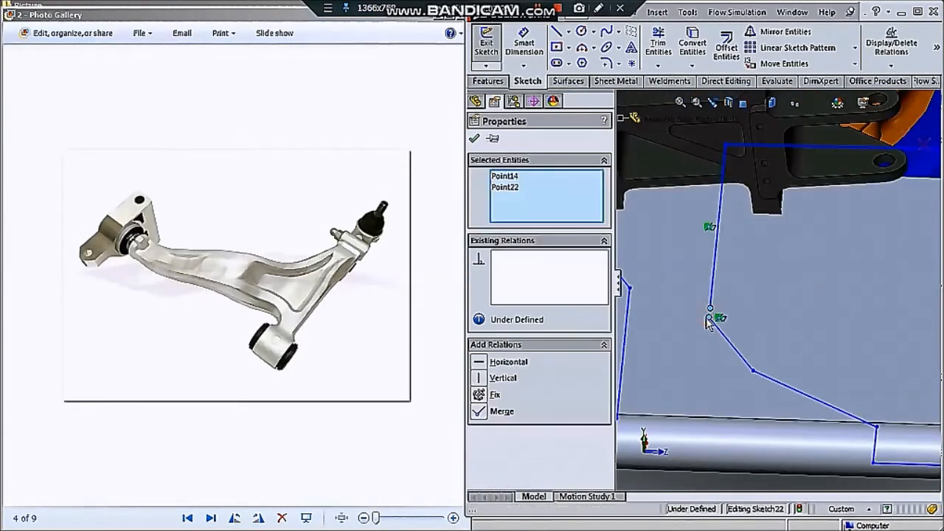
Reposition the knuckle-side points and lines of the narrow waste loop on the plate
scroll(754, 266, up, 3)
scroll(746, 261, down, 3)
drag(738, 258, 749, 258)
scroll(743, 267, up, 3)
scroll(726, 290, down, 4)
click(676, 281)
drag(677, 283, 722, 283)
drag(691, 357, 730, 348)
Join the narrow loop's open corner to the end of its short slanted line
click(719, 287)
click(718, 281)
click(718, 283)
click(695, 281)
scroll(739, 271, up, 3)
click(740, 271)
mouse_move(729, 282)
mouse_down()
mouse_move(755, 253)
mouse_move(744, 274)
mouse_move(739, 257)
mouse_up()
click(755, 253)
Extend the narrow loop beyond the plate's knuckle side with three connected lines
scroll(743, 256, down, 3)
scroll(739, 243, down, 1)
click(557, 31)
click(739, 262)
click(747, 170)
scroll(730, 182, up, 2)
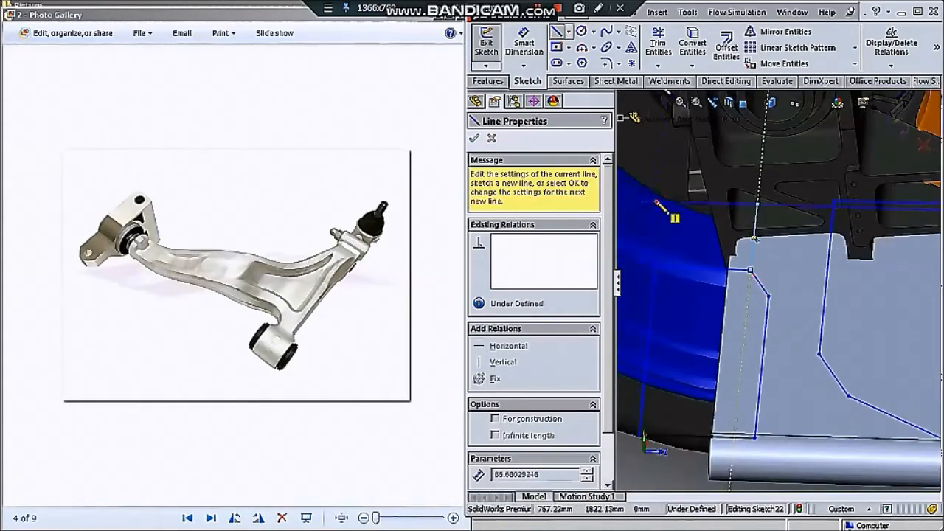
click(655, 201)
click(655, 267)
key(Escape)
Try adding a relation between the new outer line and the narrow loop's outer side, and undo it
click(656, 247)
ctrl+click(655, 281)
click(711, 220)
key(ctrl+z)
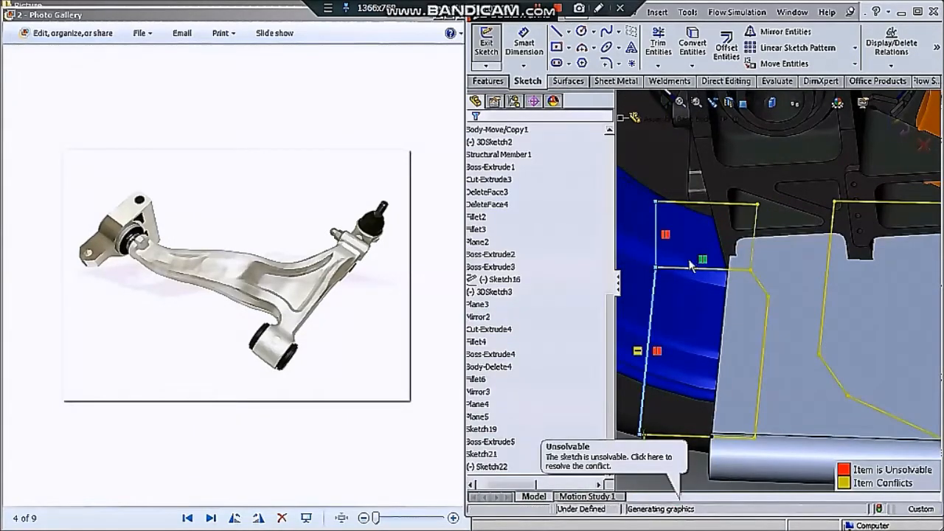
Make the new outer line collinear with the narrow loop's outer side and trim away the dividing line between them
click(650, 310)
ctrl+click(656, 245)
click(696, 184)
click(659, 42)
drag(704, 253, 717, 280)
key(Escape)
Reshape both arm edges by moving the corner points of the narrow and large loops across the plate
mouse_move(716, 284)
middle_down()
mouse_move(817, 292)
mouse_move(764, 344)
mouse_move(817, 209)
middle_up()
scroll(817, 209, down, 2)
drag(749, 327, 739, 396)
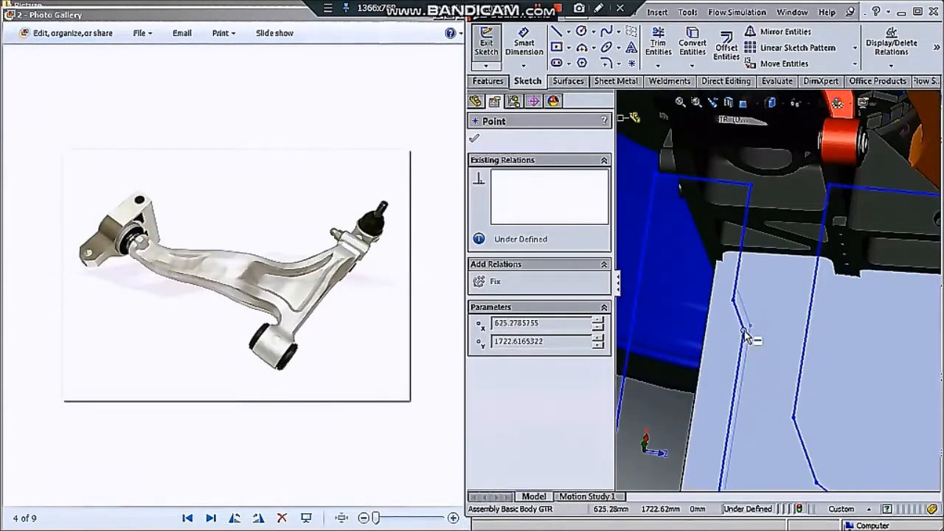
drag(745, 332, 744, 331)
scroll(746, 314, down, 1)
drag(809, 442, 822, 360)
drag(743, 336, 748, 444)
scroll(767, 399, up, 3)
drag(800, 318, 793, 273)
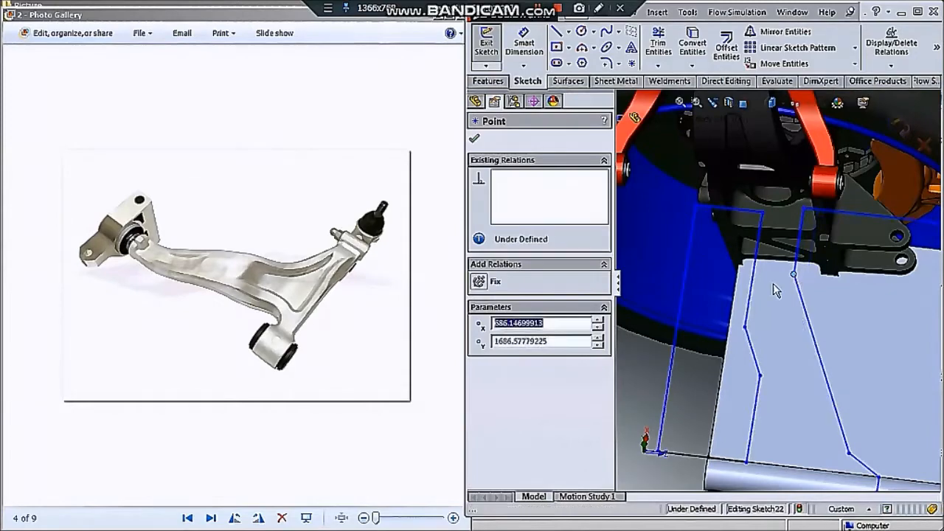
Try to dimension the large loop's short straight line beside the knuckle
click(773, 284)
scroll(773, 284, up, 4)
middle_drag(773, 284, 760, 303)
scroll(756, 293, down, 5)
click(801, 309)
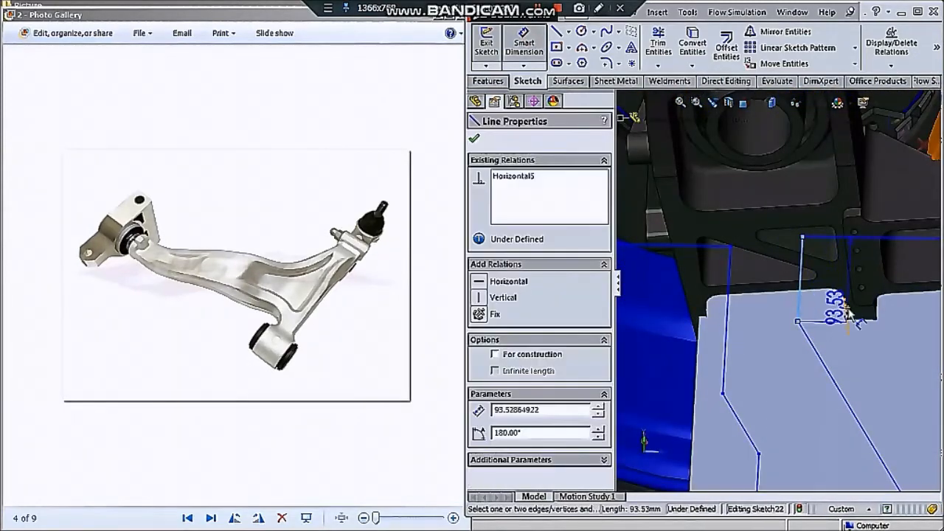
key(Escape)
scroll(836, 321, up, 5)
mouse_move(836, 320)
middle_down()
mouse_move(801, 436)
mouse_move(849, 369)
middle_up()
scroll(849, 365, down, 4)
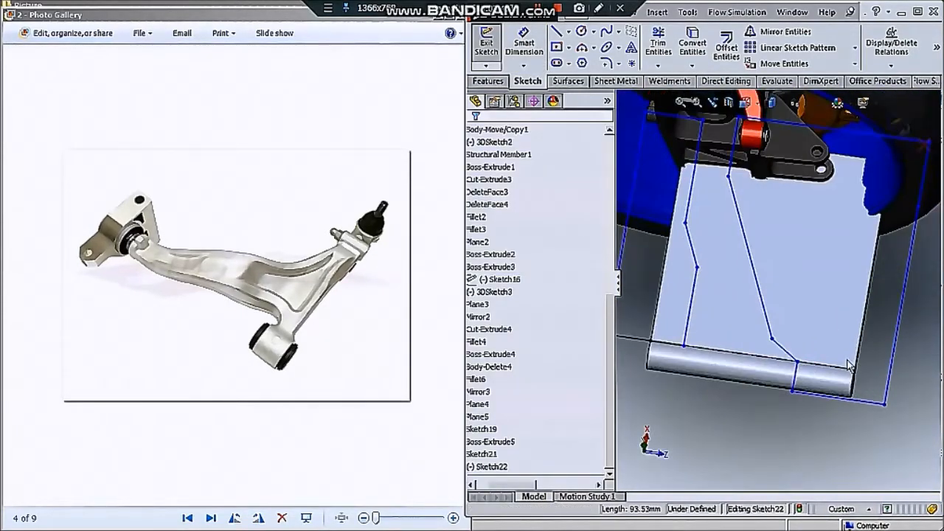
Widen the arm outline at the cylindrical edge and shift the bends of both arm edges closer to the knuckle
drag(796, 380, 827, 384)
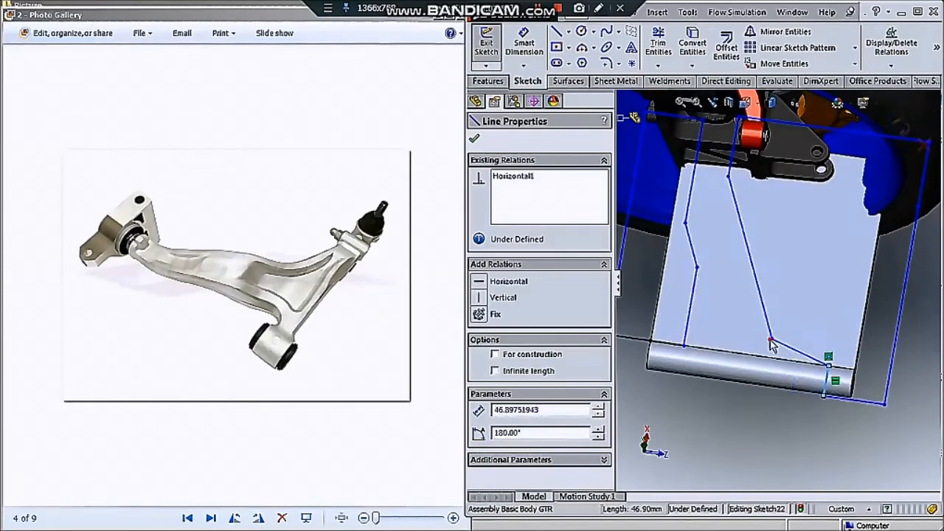
drag(772, 339, 763, 287)
drag(742, 246, 746, 236)
drag(692, 253, 710, 237)
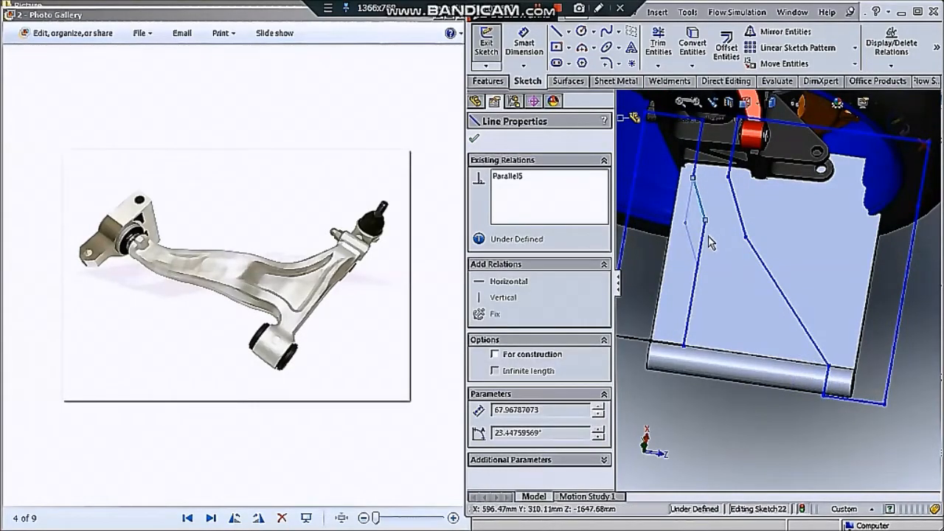
Compare the sketched arm outline on the plate with the shape of the reference arm picture
scroll(774, 287, up, 3)
middle_drag(775, 287, 753, 325)
scroll(723, 299, down, 2)
scroll(772, 291, up, 3)
scroll(824, 315, down, 3)
click(426, 198)
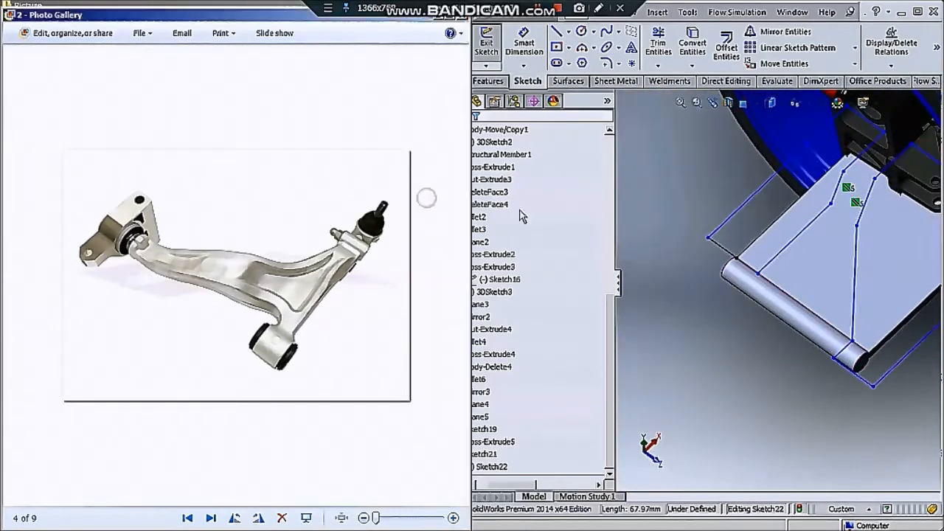
middle_drag(723, 214, 759, 203)
Open reference picture 1 from the Reference folder in Paint and save a JPEG copy named xxx
click(927, 126)
key(Left)
key(Left)
key(Left)
key(Left)
key(Left)
key(Left)
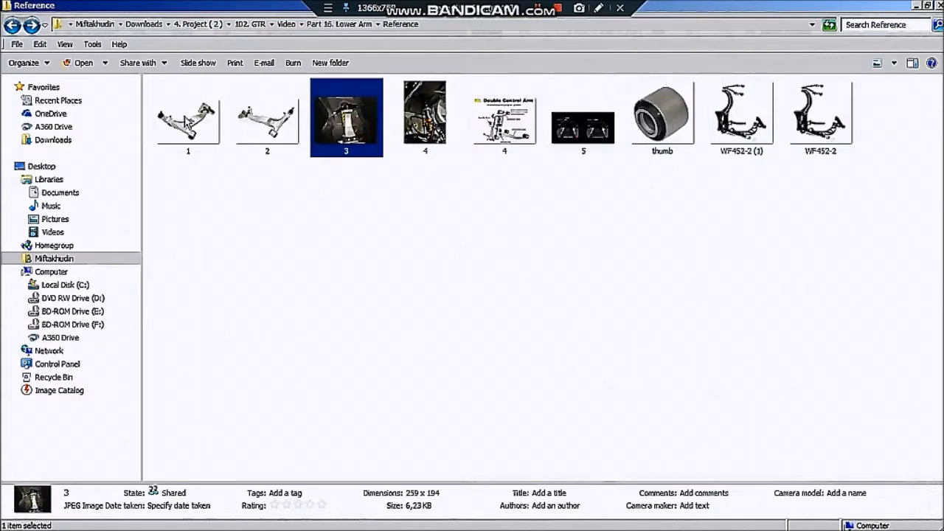
key(Left)
right_click(188, 122)
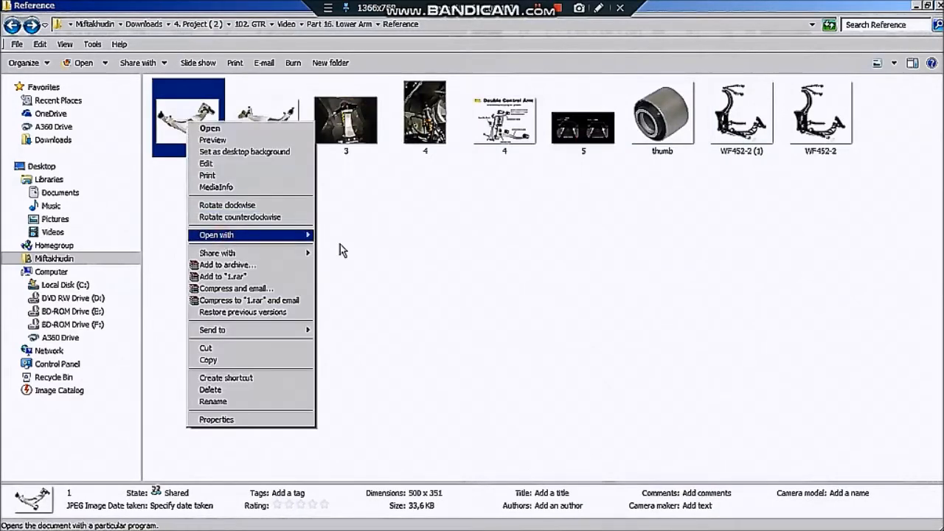
click(339, 260)
click(89, 86)
click(183, 205)
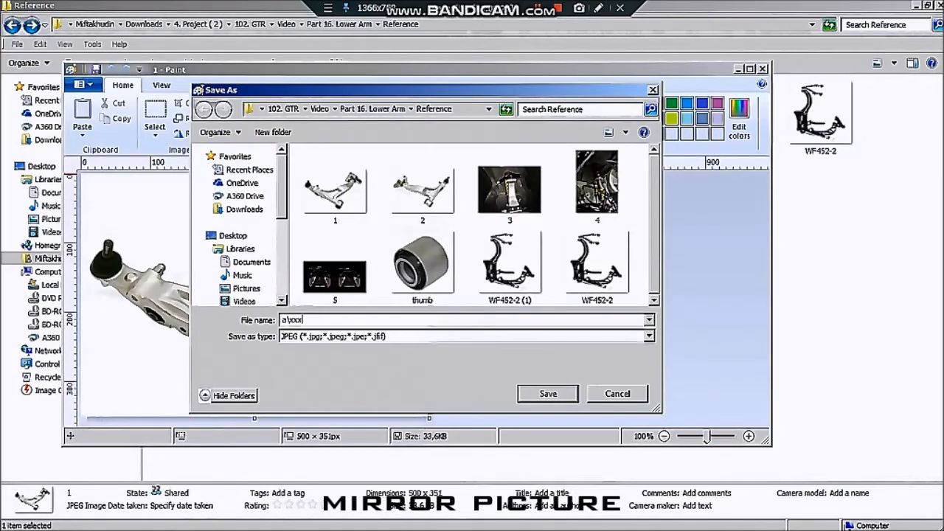
click(548, 395)
Flip the xxx picture horizontally, flip it back the same way, and close Paint
click(194, 133)
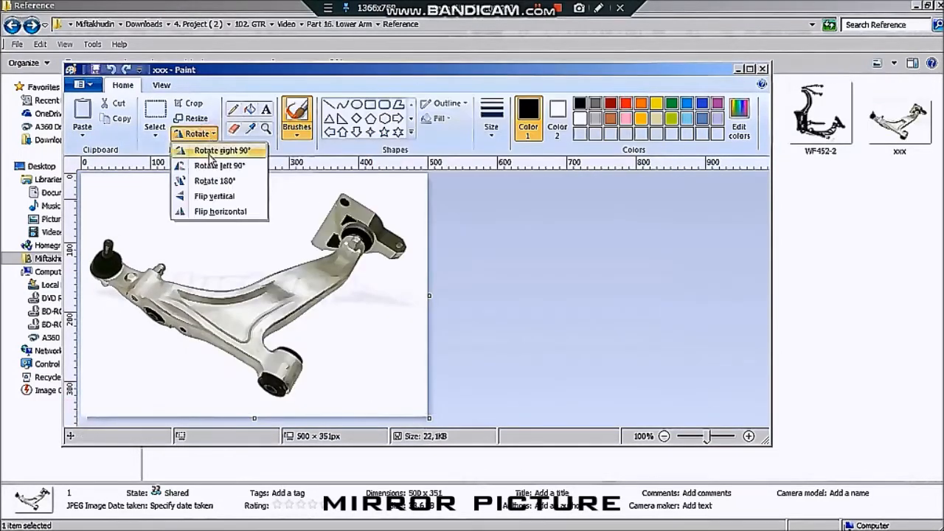
click(212, 211)
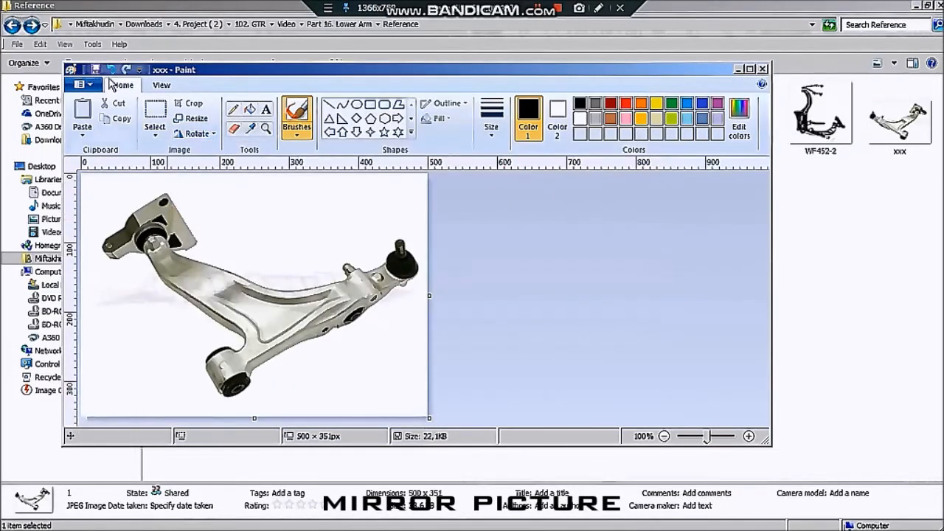
click(195, 134)
click(202, 209)
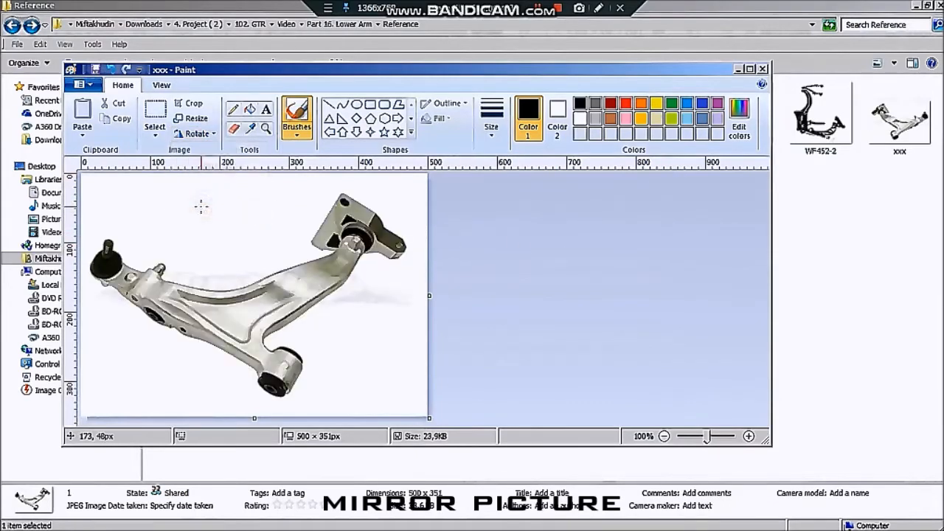
click(763, 69)
click(391, 273)
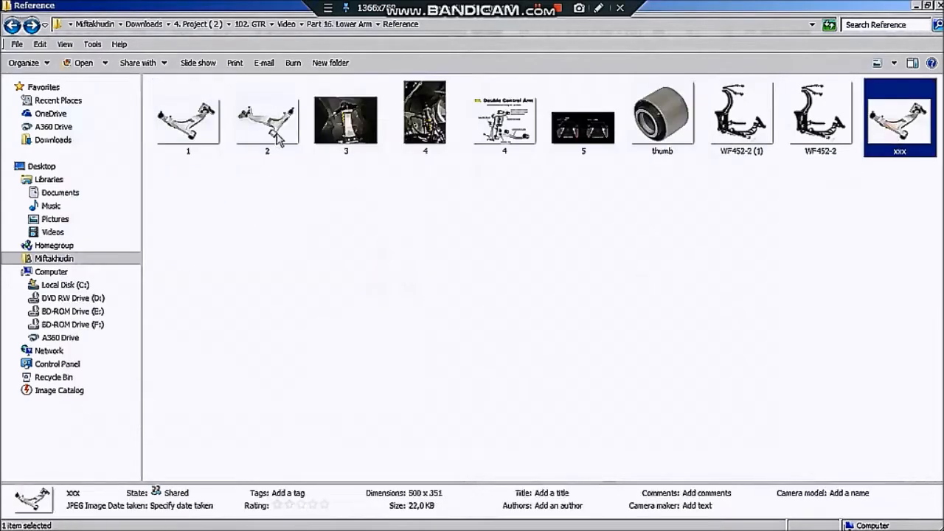
Duplicate reference picture 2 in the Reference folder and name the copy ZZZ
click(289, 164)
right_click(273, 137)
click(356, 418)
text(ZZ)
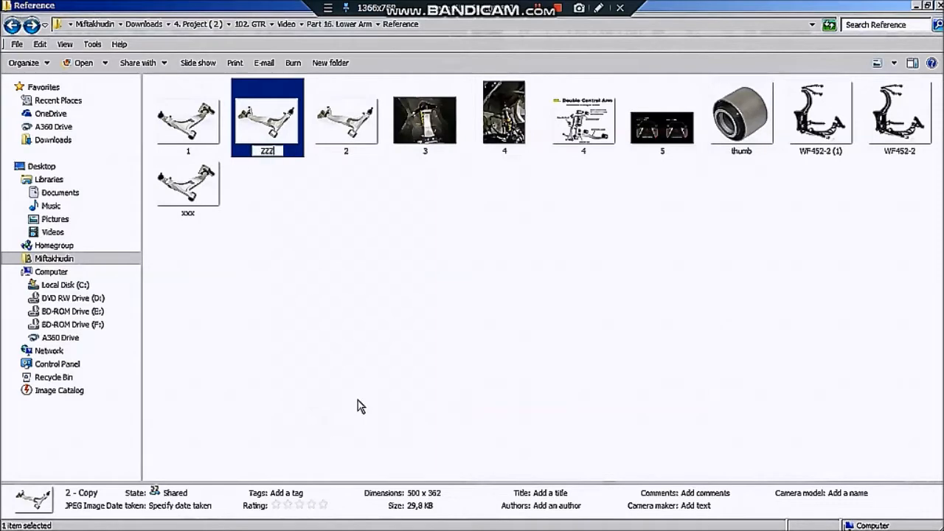
text(Z)
key(Return)
Open the ZZZ picture in Paint, flip it horizontally and save it
right_click(184, 209)
mouse_move(221, 326)
click(376, 335)
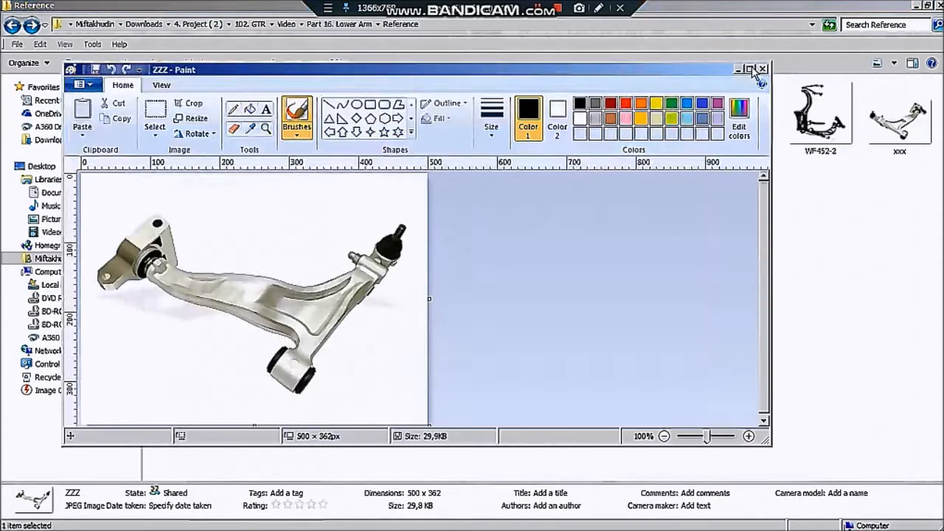
click(751, 71)
click(133, 69)
click(151, 149)
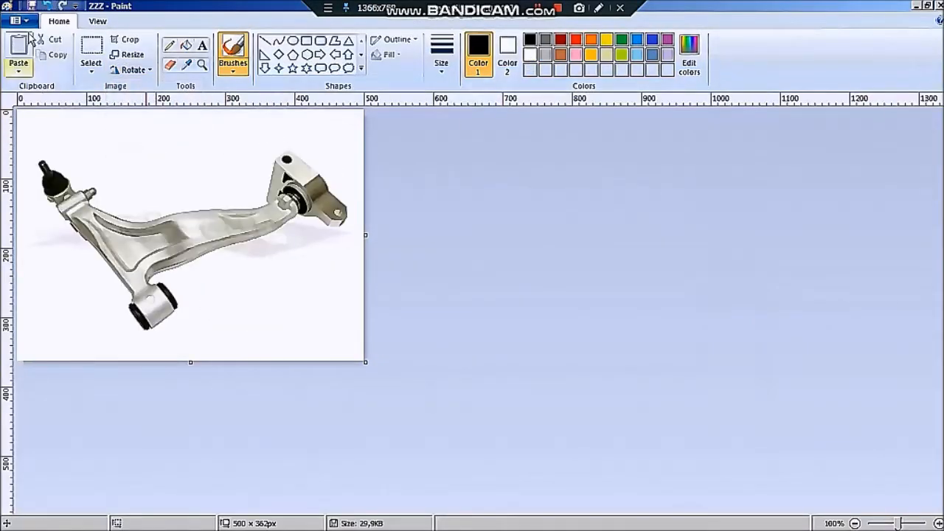
Switch to Photo Gallery and browse the reference pictures for the view that matches the modelled arm
click(925, 295)
mouse_move(927, 321)
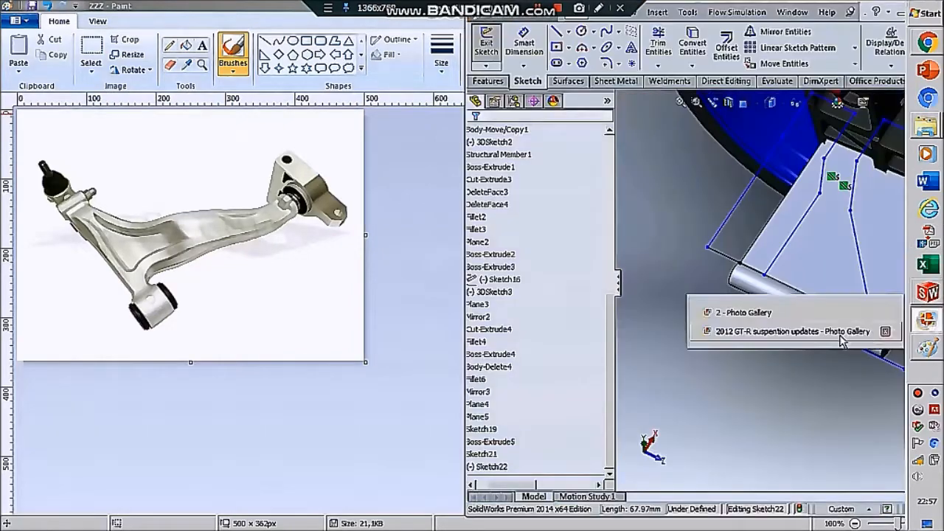
click(843, 332)
click(932, 329)
click(843, 311)
key(Right)
key(Left)
key(Left)
key(Left)
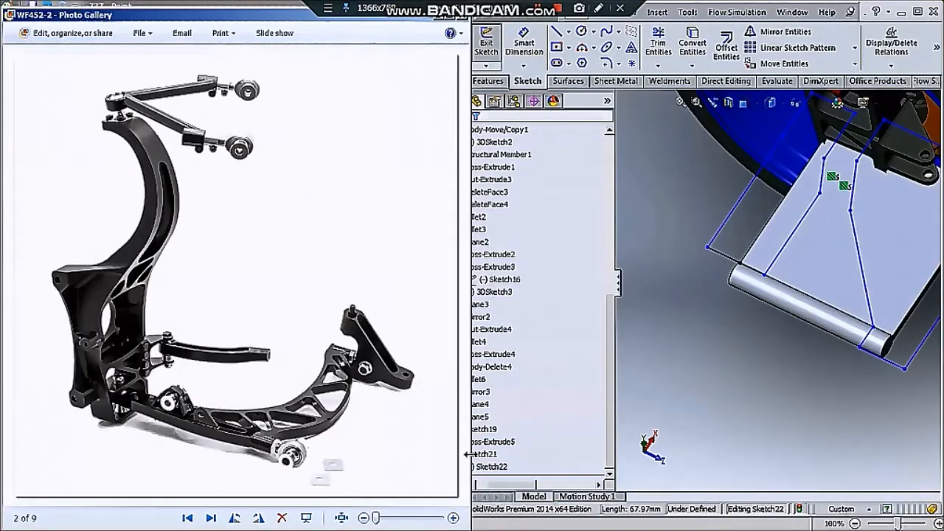
key(Right)
key(Right)
key(Right)
key(Left)
key(Left)
key(Left)
key(Right)
key(Right)
Open the mirrored ZZZ picture from the Reference folder in Photo Gallery, beside the SolidWorks model
click(934, 126)
click(848, 128)
click(558, 206)
double_click(174, 182)
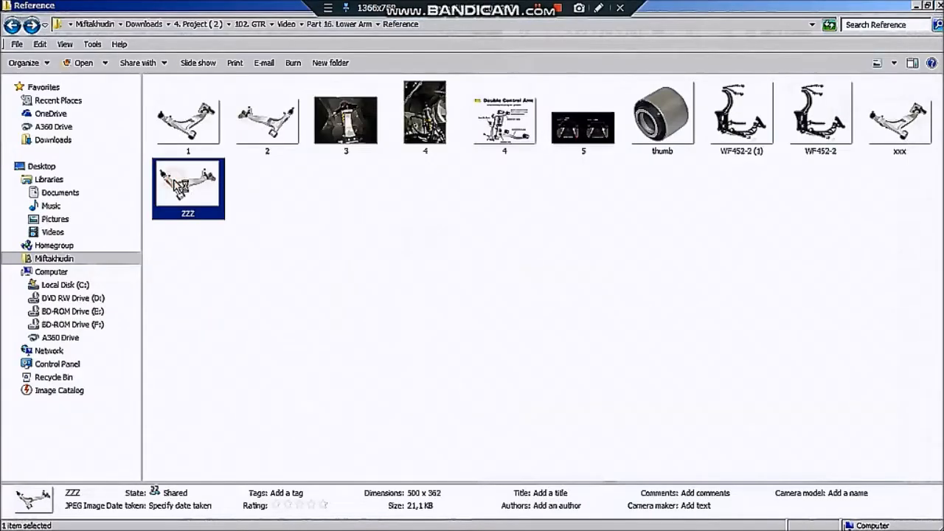
click(927, 293)
Leave the outline sketch and set the base plate extrusion's second-direction depth to 325 mm
scroll(719, 309, up, 6)
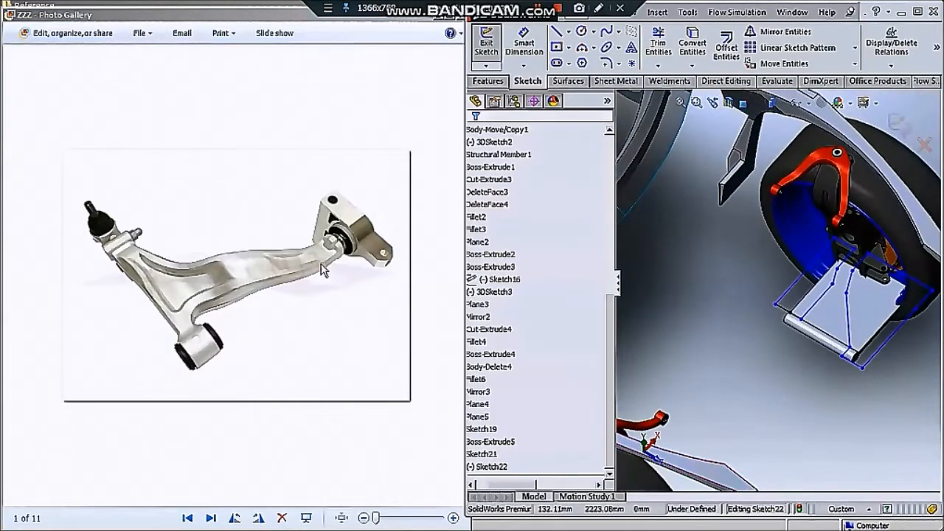
scroll(896, 325, up, 1)
scroll(865, 306, down, 3)
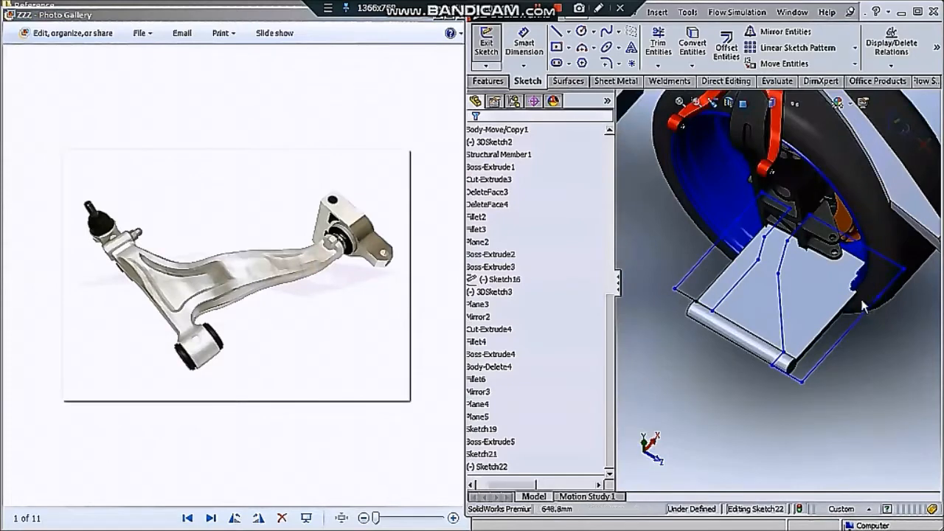
middle_drag(652, 310, 645, 348)
scroll(767, 254, up, 2)
scroll(771, 244, down, 2)
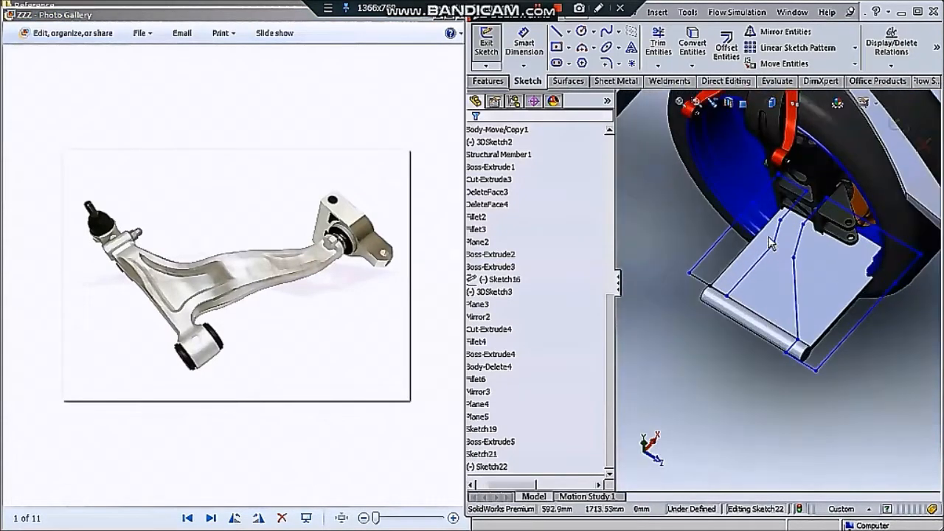
click(487, 81)
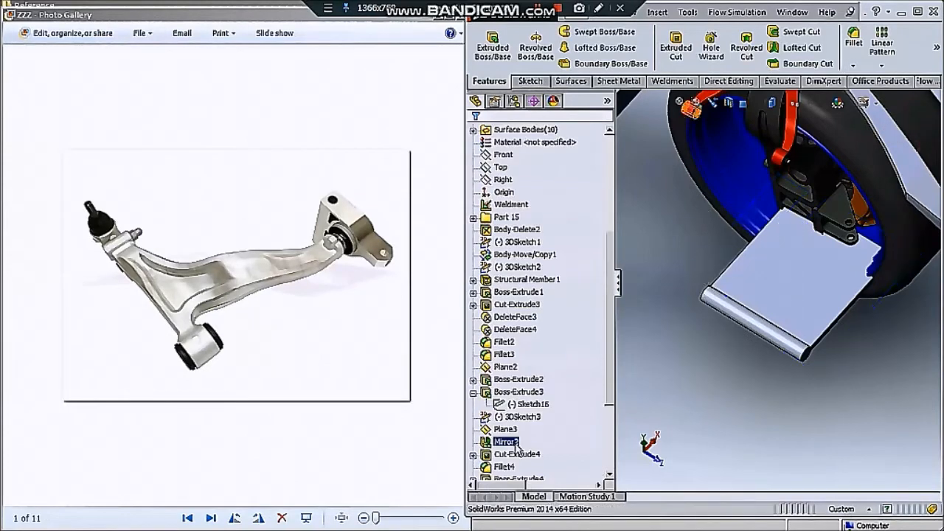
click(508, 431)
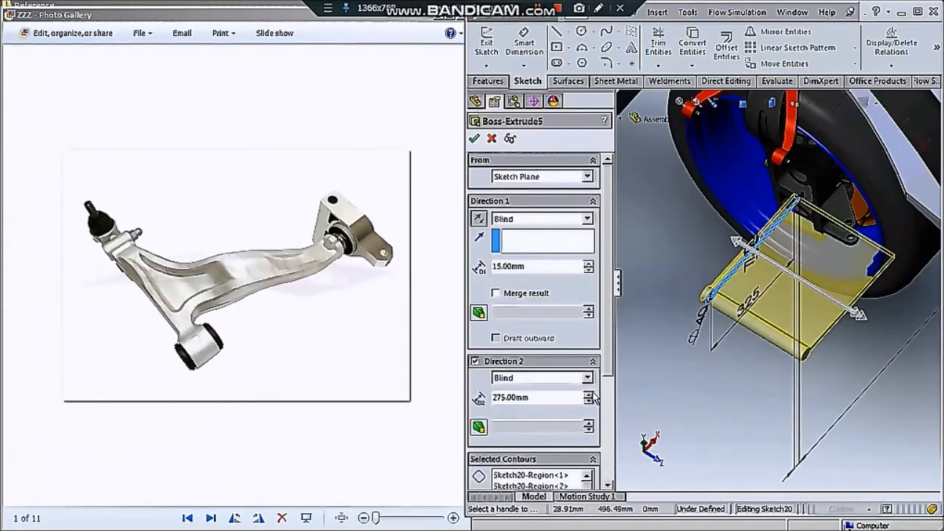
click(588, 394)
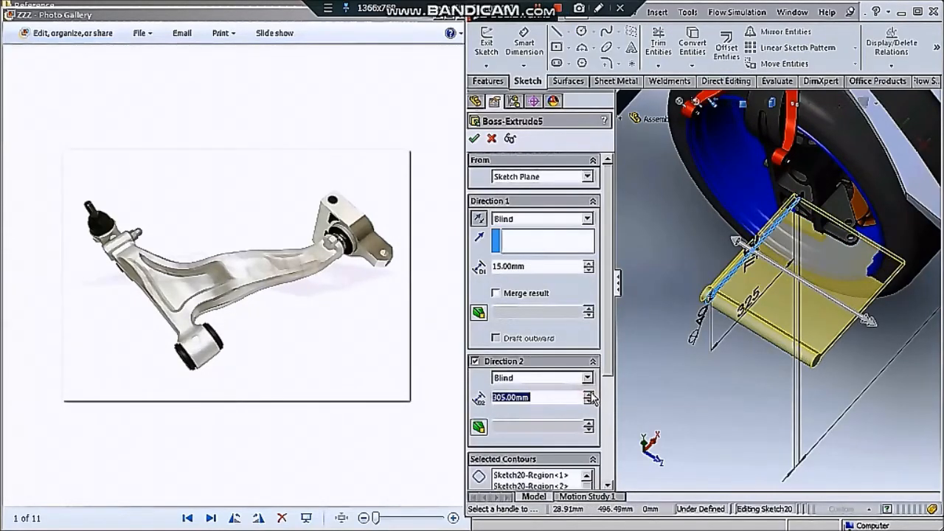
scroll(714, 353, up, 5)
middle_drag(714, 352, 698, 406)
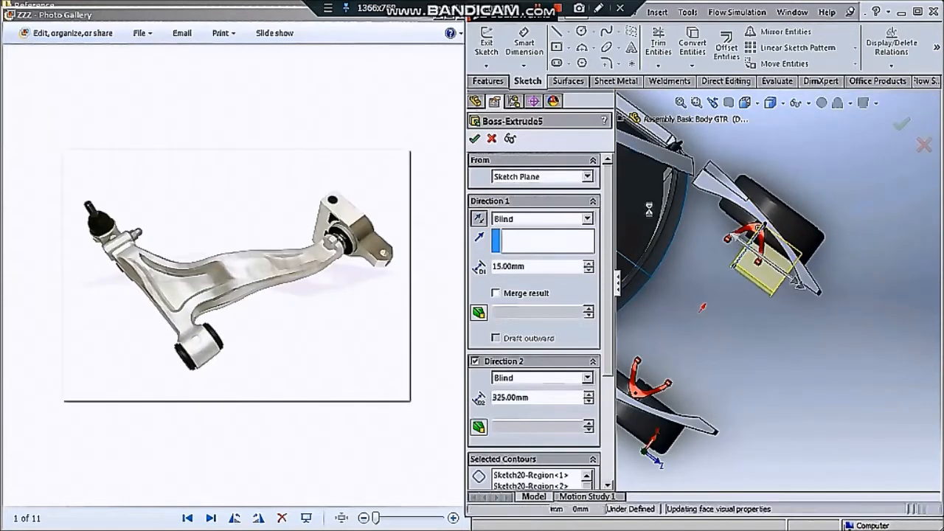
Edit the arm outline sketch, shifting its short line at the cylinder towards the lengthened end and moving the large loop's bend point outward
click(513, 467)
click(511, 428)
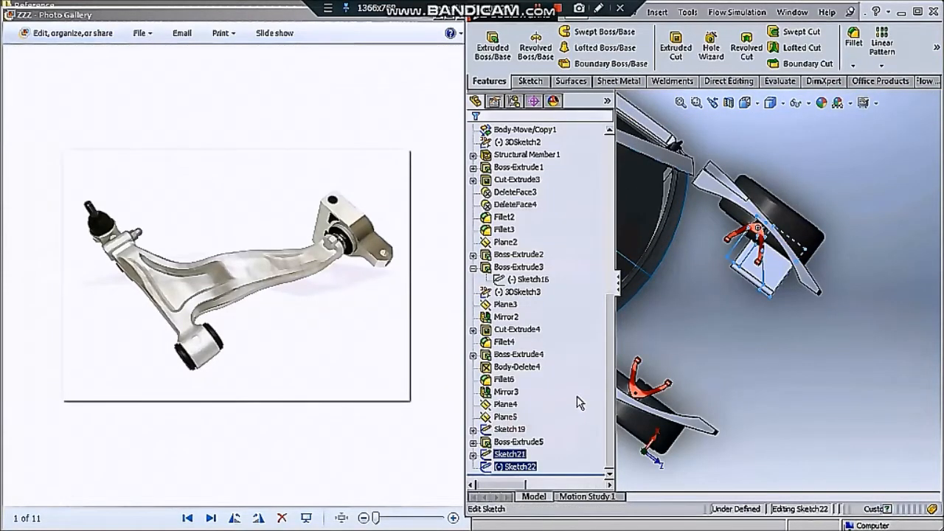
scroll(759, 279, down, 8)
drag(819, 325, 836, 337)
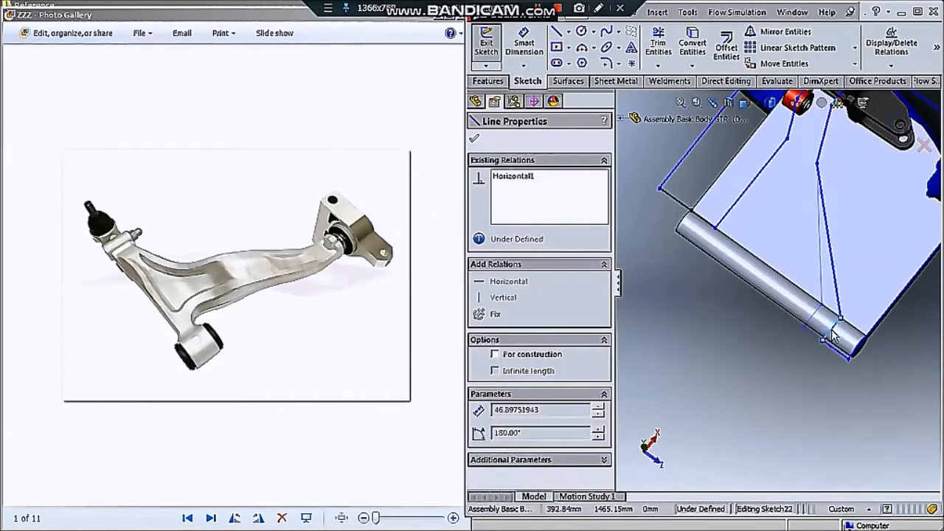
scroll(839, 295, up, 3)
middle_drag(876, 214, 811, 236)
click(784, 245)
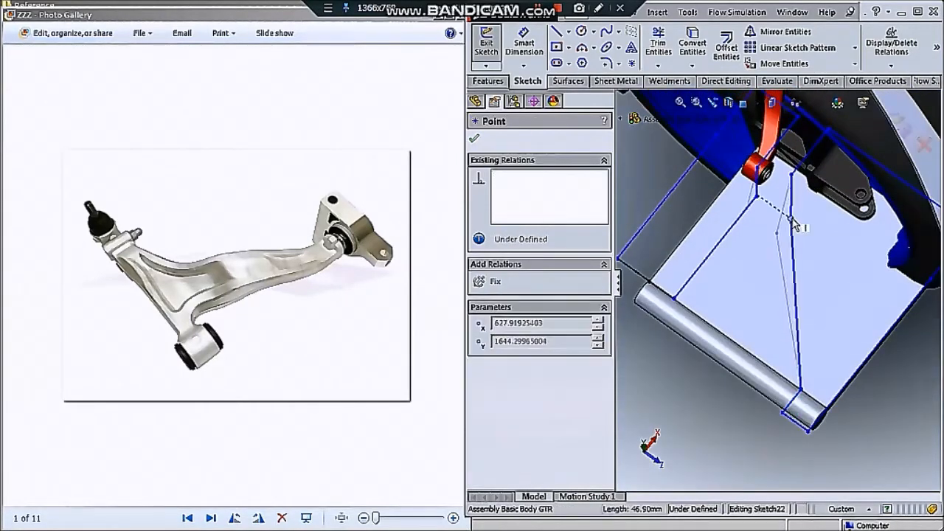
Extrude-cut the outline Through All in both directions, with Auto-select off so that only the plate is cut
click(488, 80)
click(676, 46)
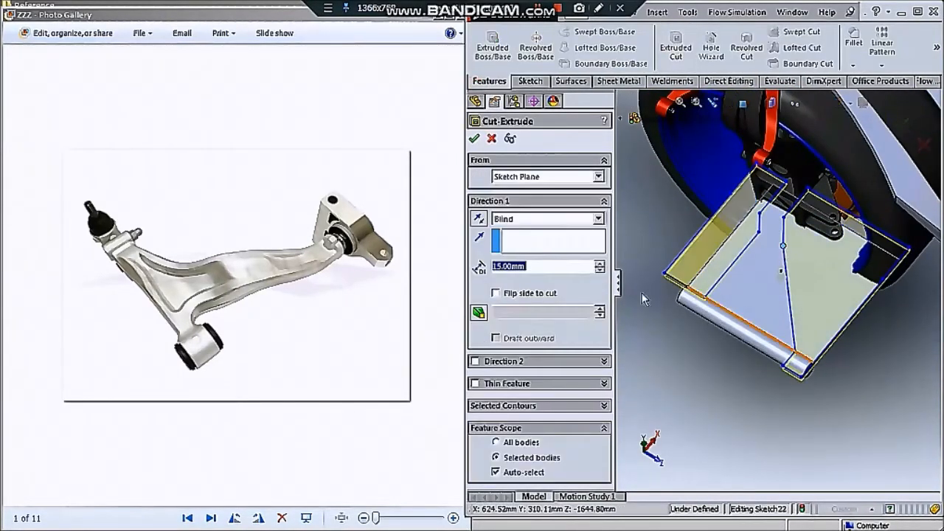
click(546, 218)
click(542, 240)
click(475, 333)
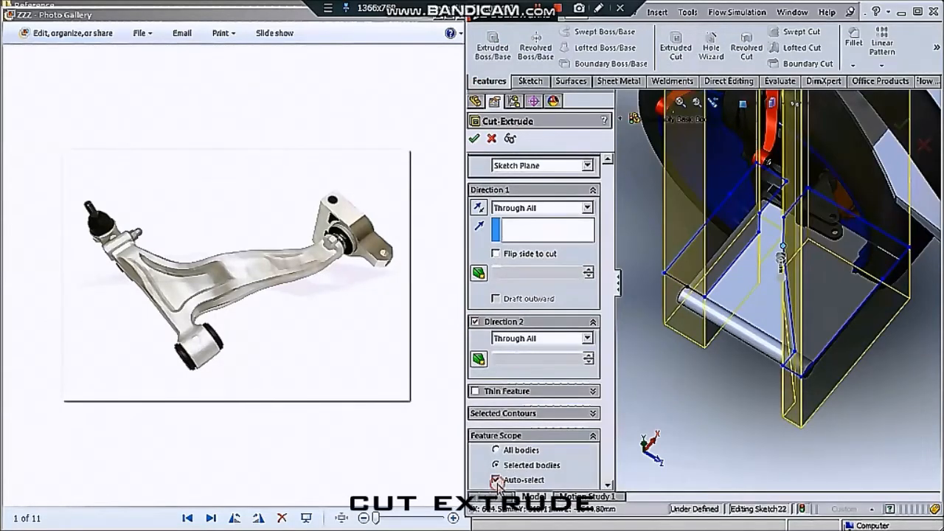
click(496, 486)
click(476, 138)
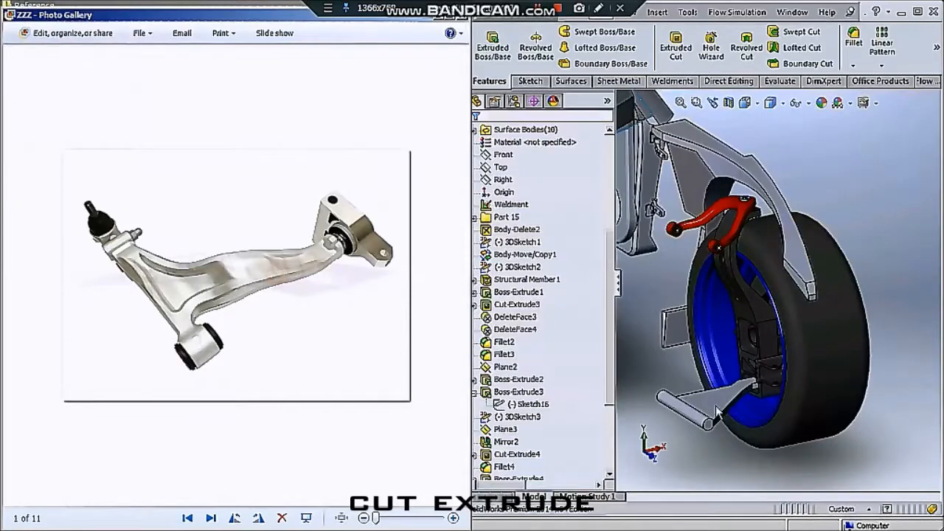
Sketch three connected lines on the plate's upper face, crossing the cylinder, running parallel beside it and returning diagonally over it
click(718, 462)
middle_drag(717, 463, 728, 381)
click(727, 382)
click(789, 345)
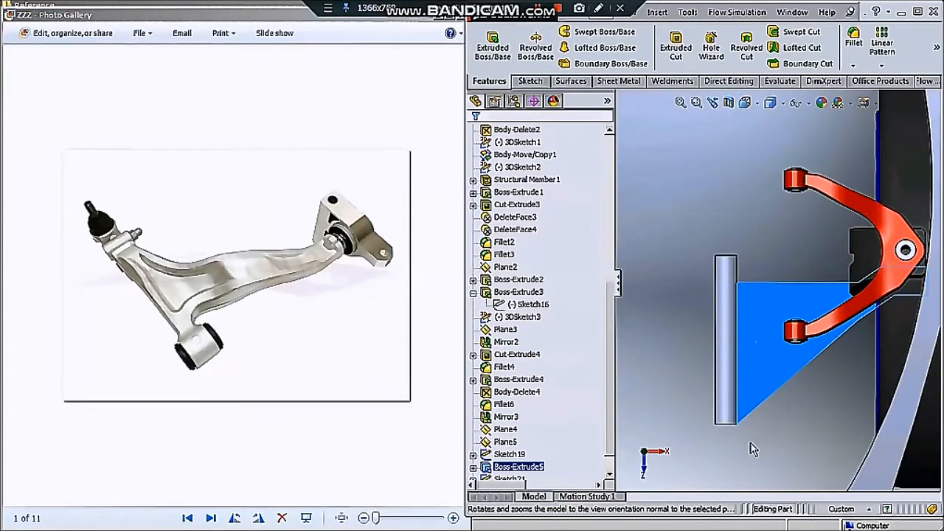
scroll(736, 352, down, 2)
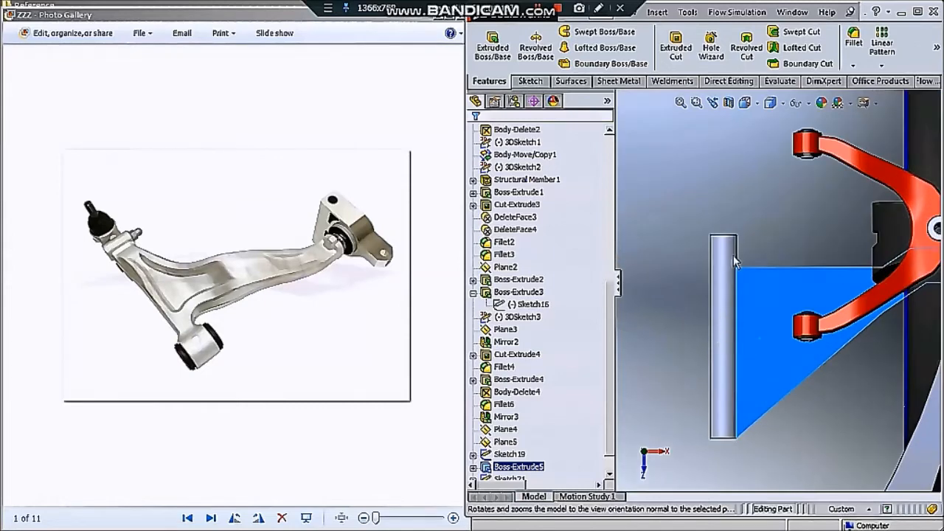
key(l)
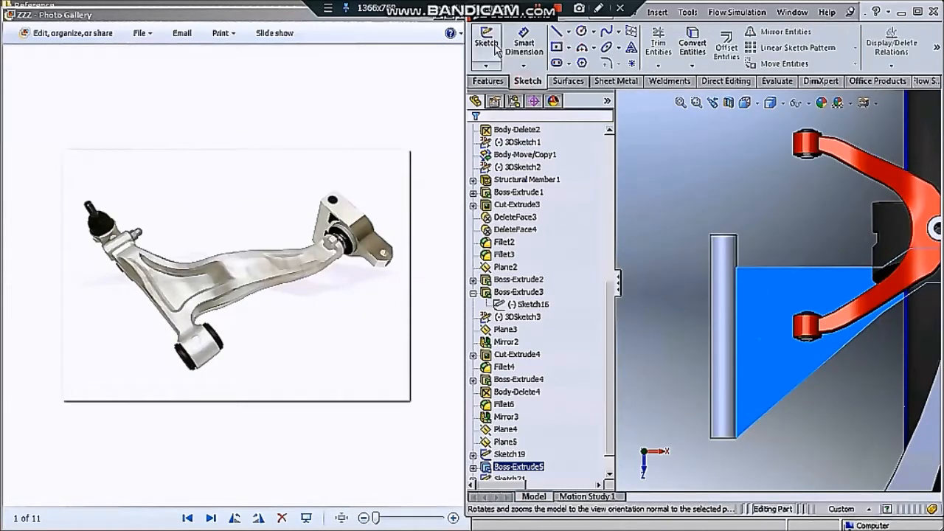
scroll(730, 303, down, 3)
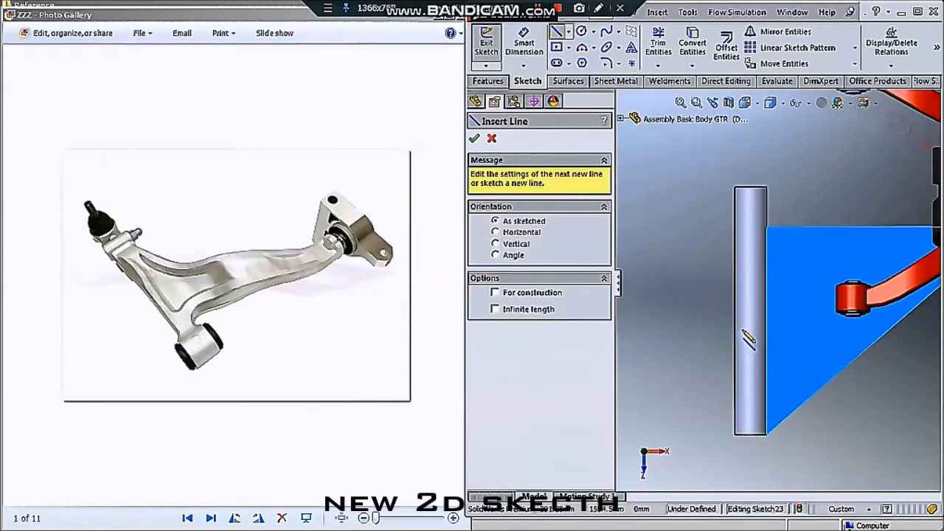
click(735, 246)
click(782, 246)
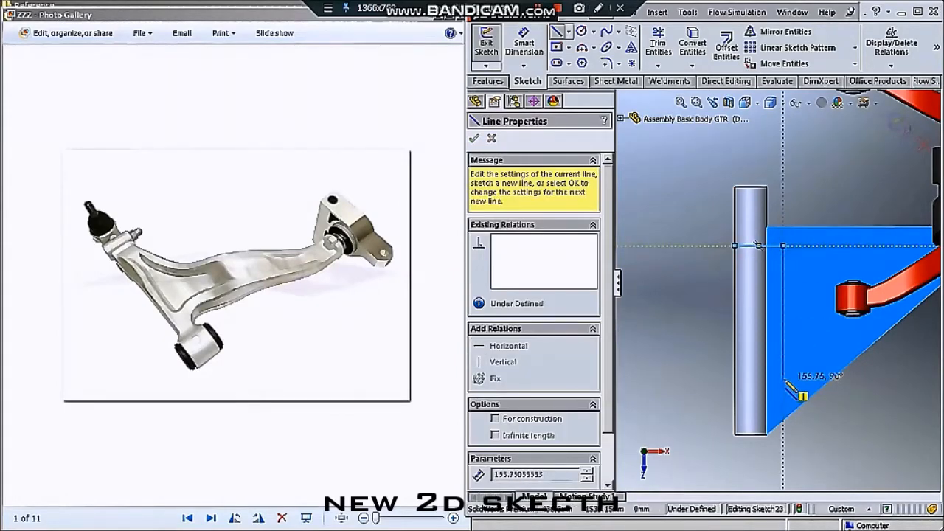
click(783, 381)
click(723, 407)
key(Escape)
Shift the new outline's line crossing the cylinder closer to the cylinder's end
mouse_move(723, 407)
middle_down()
mouse_move(682, 243)
mouse_move(697, 248)
middle_up()
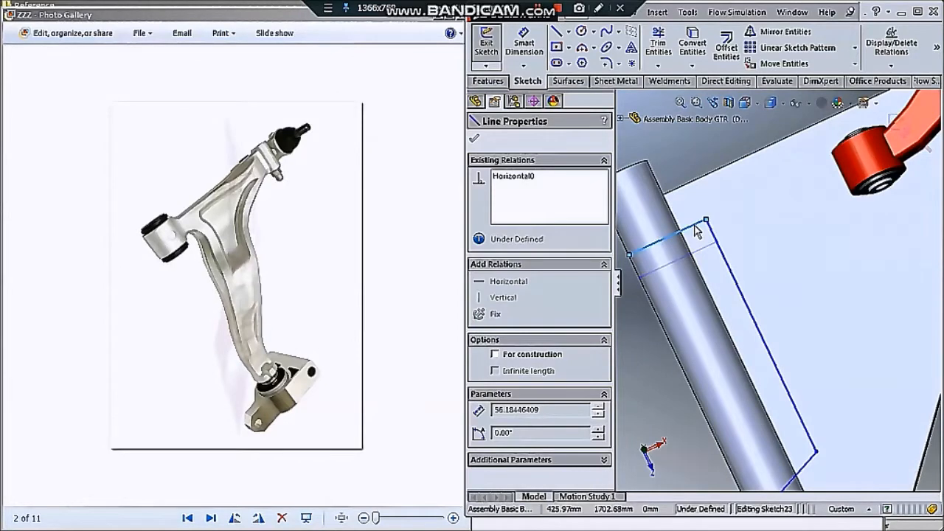
scroll(663, 296, down, 1)
click(657, 319)
Continue the outline with a short line along the cylinder's edge, a line back across it and a long parallel line closing at the diagonal
scroll(719, 266, up, 1)
click(558, 33)
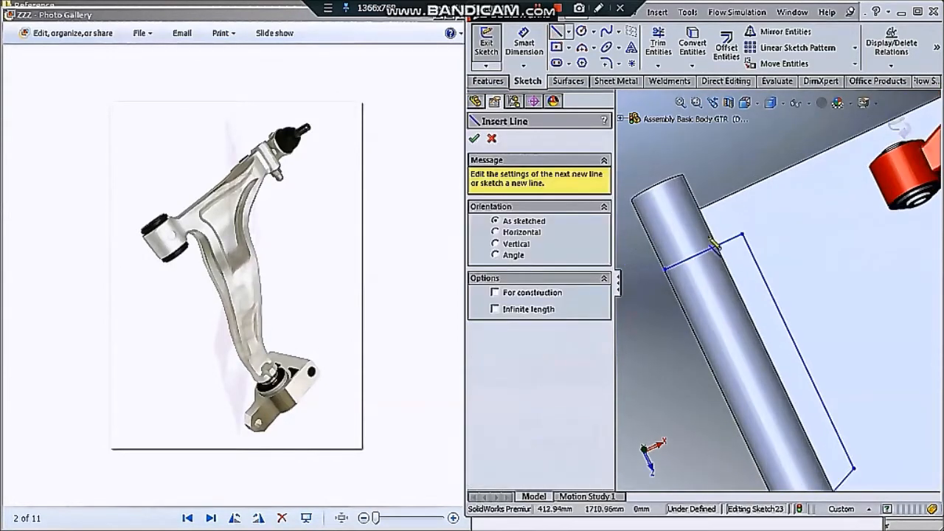
click(713, 248)
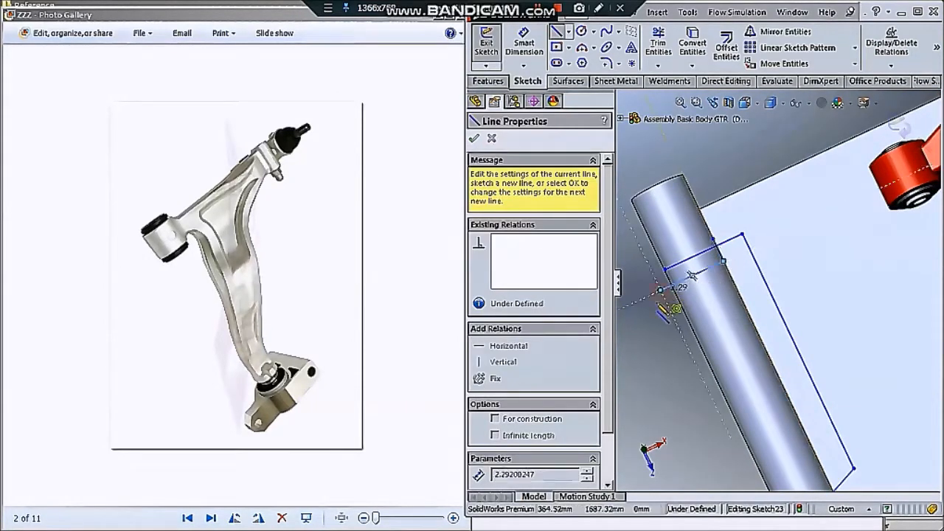
scroll(767, 317, up, 3)
key(Escape)
scroll(824, 420, down, 1)
click(808, 359)
drag(792, 374, 805, 411)
key(Escape)
scroll(812, 424, down, 2)
click(556, 31)
click(752, 216)
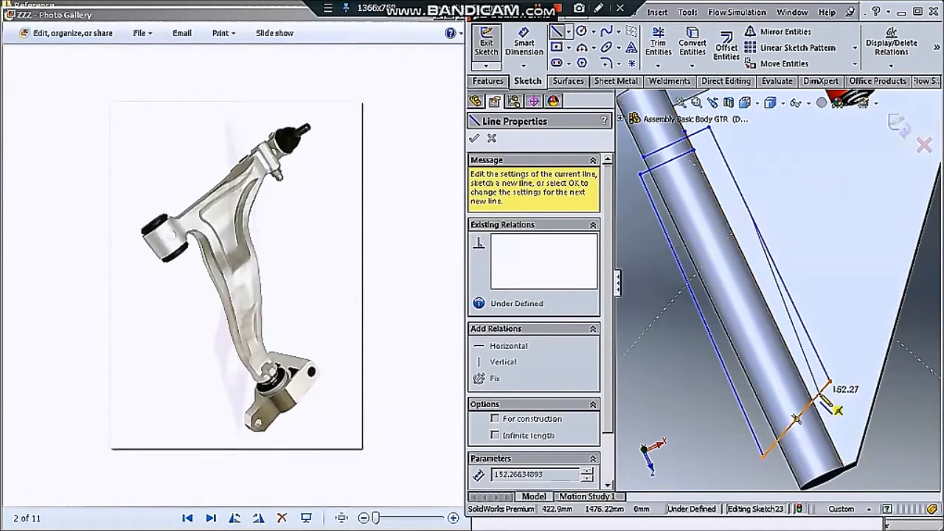
key(Escape)
Make the outline's end line parallel to the cylinder's end edge
click(818, 395)
ctrl+click(822, 477)
click(858, 420)
key(Escape)
scroll(836, 387, up, 1)
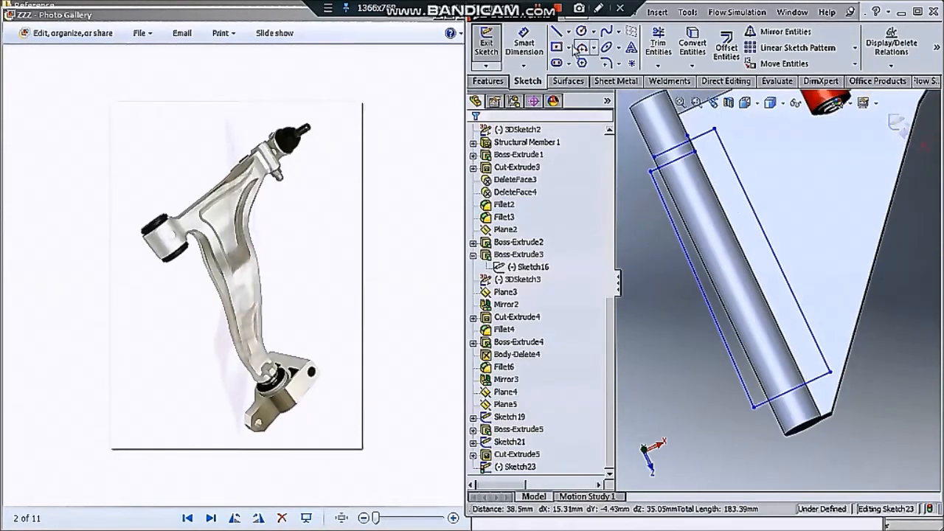
Sketch a diagonal from the plate-side long line to the end line, shift the end line towards the cylinder's end and trim the leftover corner
click(556, 31)
click(765, 234)
click(818, 378)
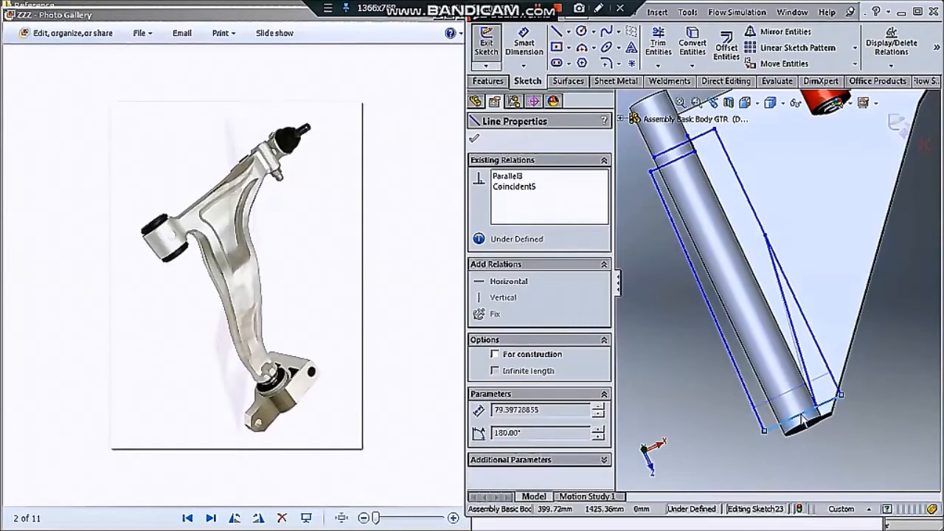
click(658, 42)
drag(795, 317, 817, 389)
key(Escape)
scroll(782, 343, up, 3)
Trim the outline's first crossing line where it overlaps the cylinder
scroll(708, 210, down, 5)
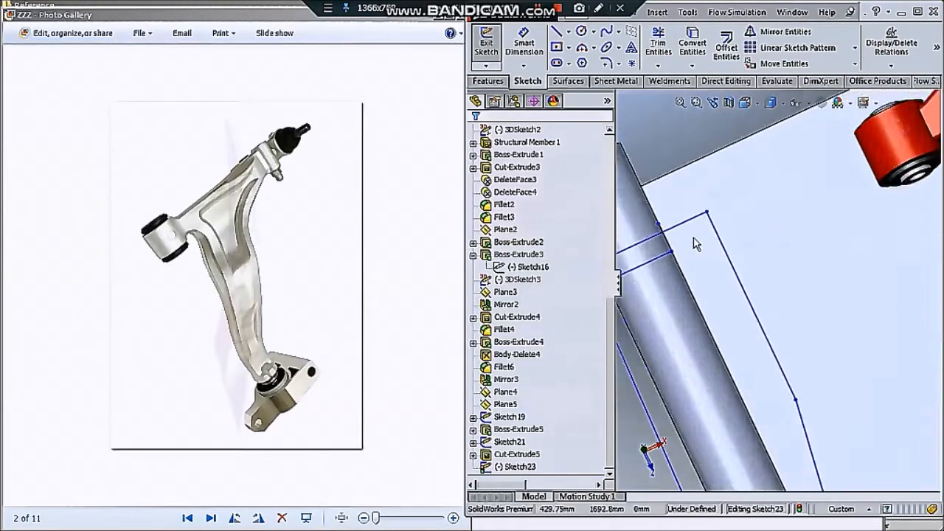
click(716, 230)
key(t)
drag(737, 290, 739, 301)
key(Escape)
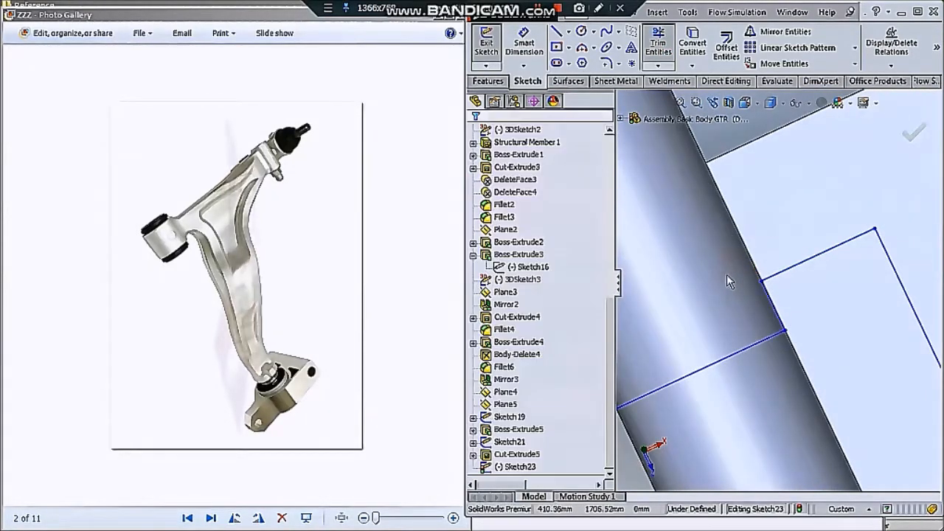
Extrude-cut the outline Through All in both directions, with Auto-select off and the arm body selected
scroll(729, 276, up, 7)
middle_drag(770, 332, 779, 269)
click(501, 84)
click(676, 46)
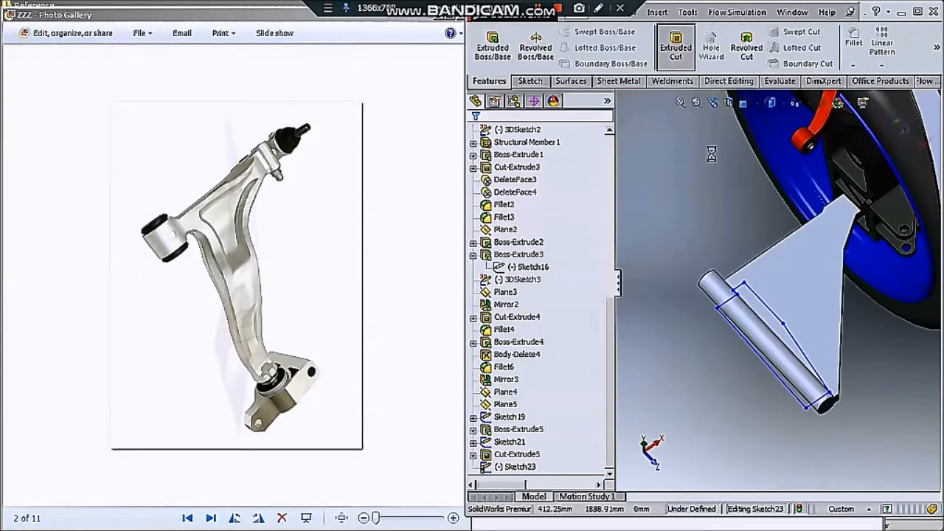
click(541, 221)
click(534, 238)
click(478, 335)
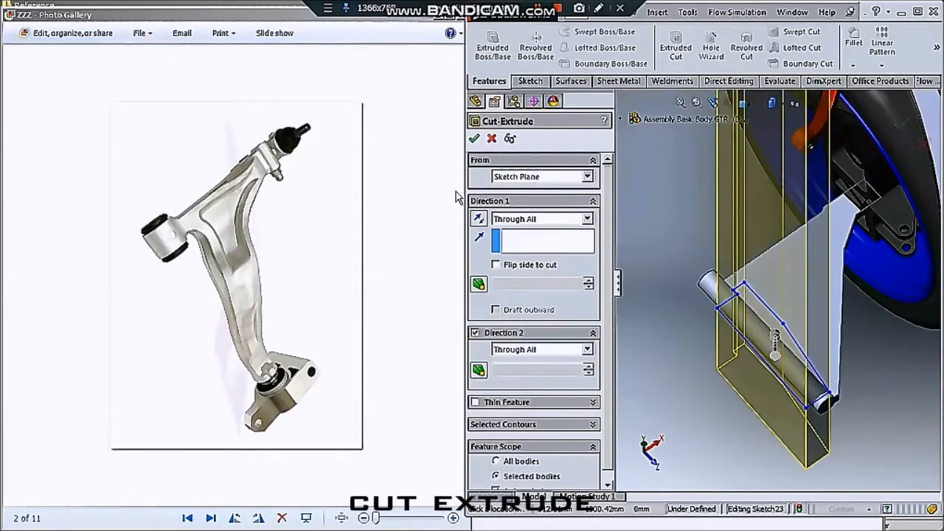
click(609, 476)
click(533, 480)
click(775, 341)
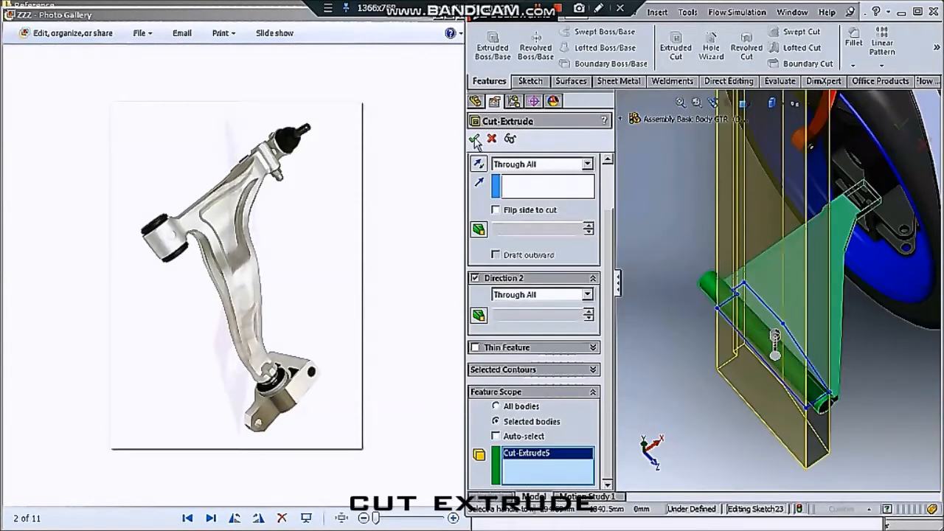
mouse_move(776, 297)
middle_down()
mouse_move(834, 314)
mouse_move(797, 281)
mouse_move(824, 312)
mouse_move(792, 323)
middle_up()
scroll(824, 312, down, 5)
scroll(792, 323, up, 3)
click(799, 303)
scroll(782, 325, down, 4)
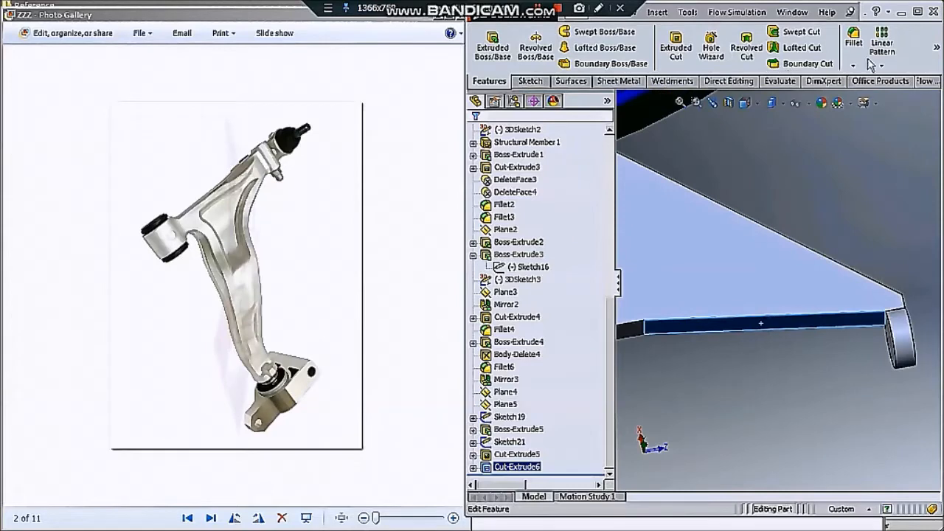
mouse_move(871, 65)
mouse_down()
mouse_move(680, 35)
mouse_move(705, 58)
mouse_move(704, 44)
mouse_up()
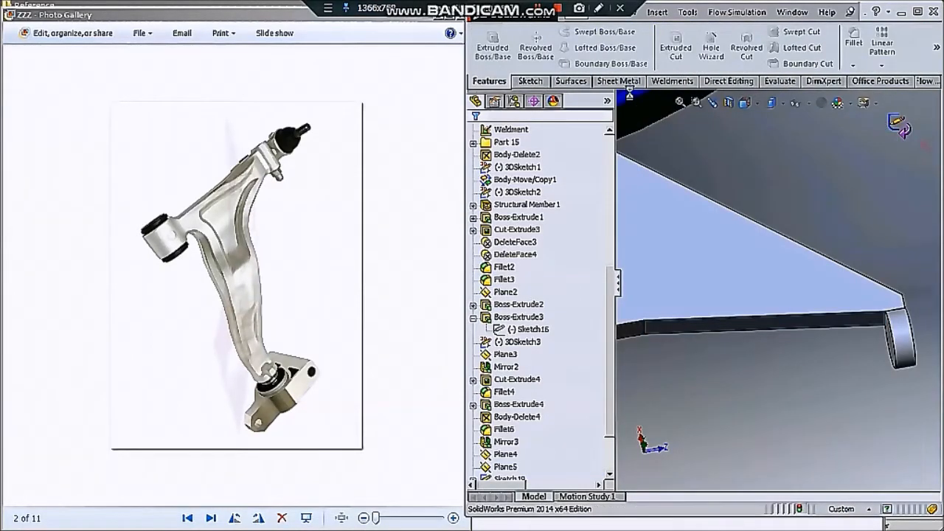
scroll(779, 284, up, 2)
click(936, 48)
click(582, 104)
click(767, 311)
scroll(763, 295, up, 2)
middle_drag(655, 336, 616, 301)
scroll(699, 333, down, 2)
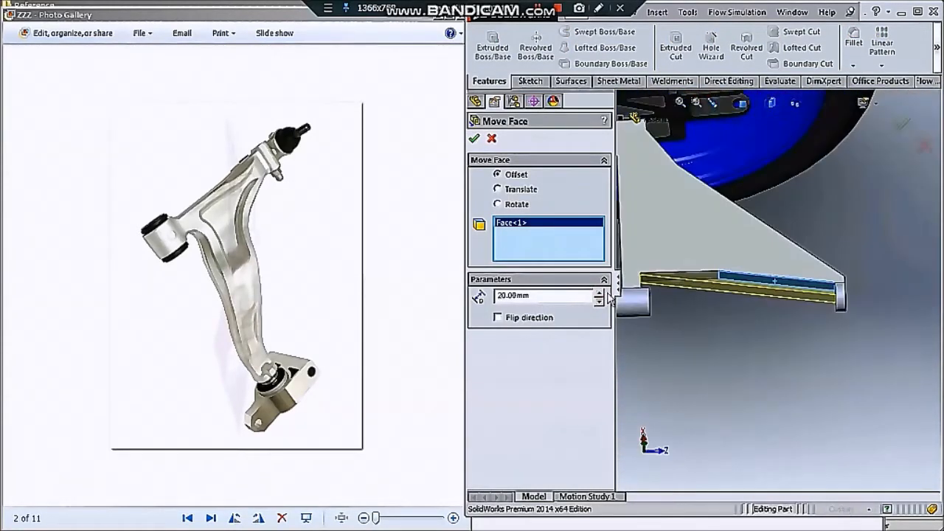
middle_drag(802, 305, 841, 253)
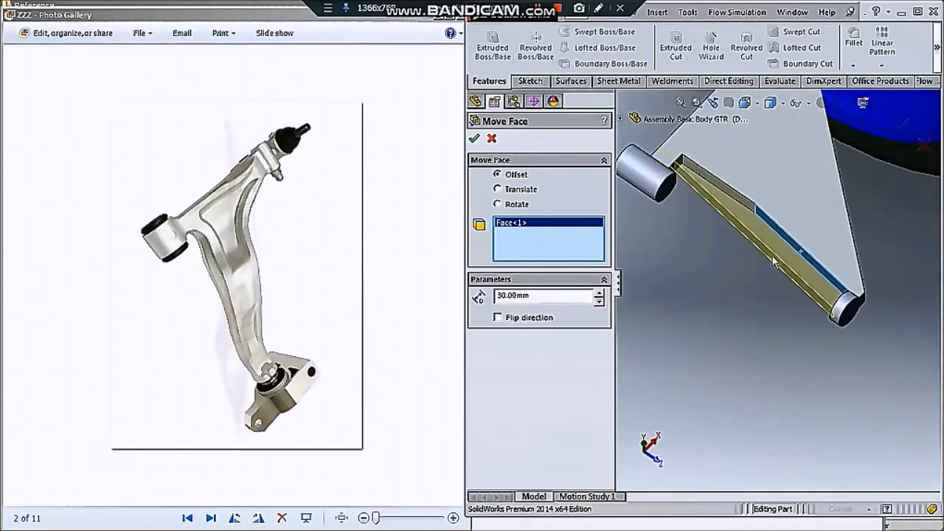
middle_drag(781, 239, 700, 265)
click(599, 292)
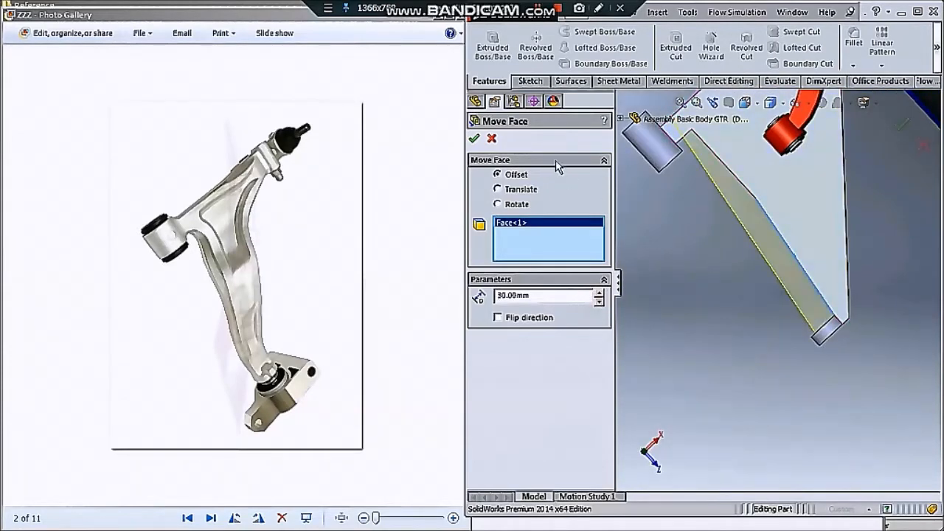
click(491, 139)
Edit the cut's sketch, replacing its diagonal with a steeper line from the bend point to the outer long line and trimming the leftover end
middle_drag(716, 268, 786, 229)
scroll(781, 235, down, 2)
click(776, 239)
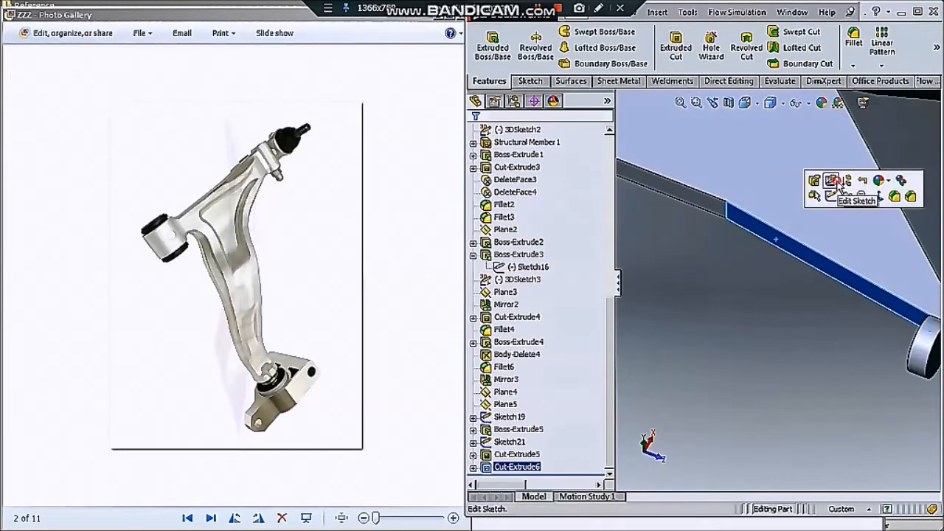
click(833, 184)
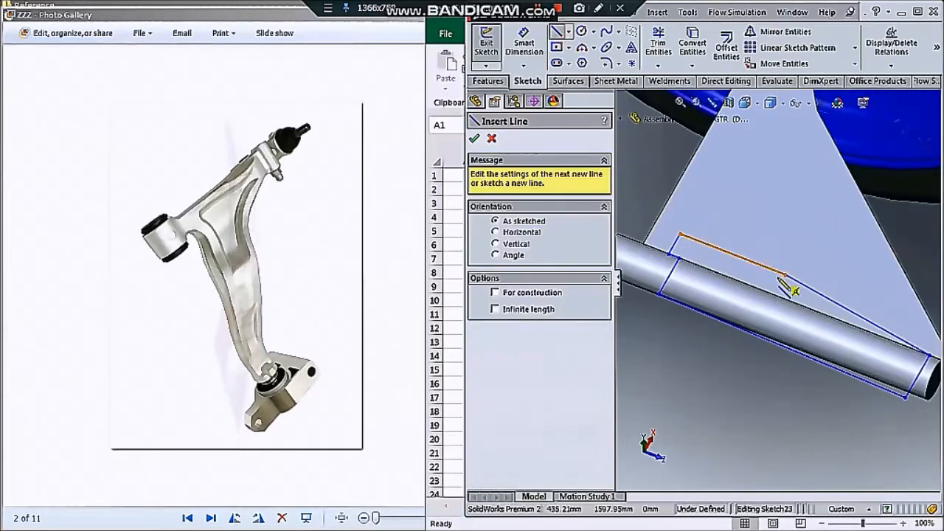
click(786, 274)
double_click(854, 374)
click(658, 43)
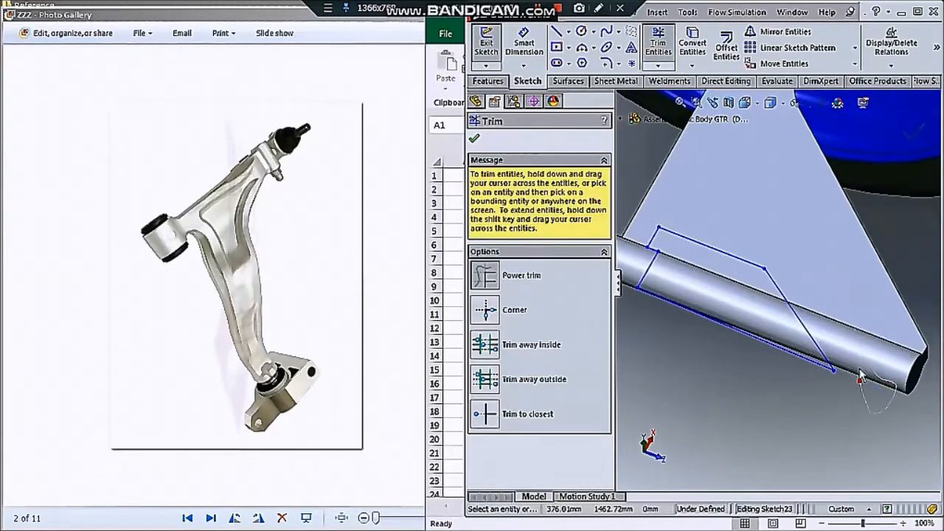
click(911, 141)
Edit the cut's sketch again, moving its upper line deeper into the plate and the diagonal's lower corner towards the cylinder's end
scroll(813, 272, up, 3)
mouse_move(813, 271)
middle_down()
mouse_move(809, 288)
mouse_move(776, 296)
mouse_move(771, 309)
middle_up()
scroll(809, 288, down, 4)
click(773, 312)
click(818, 256)
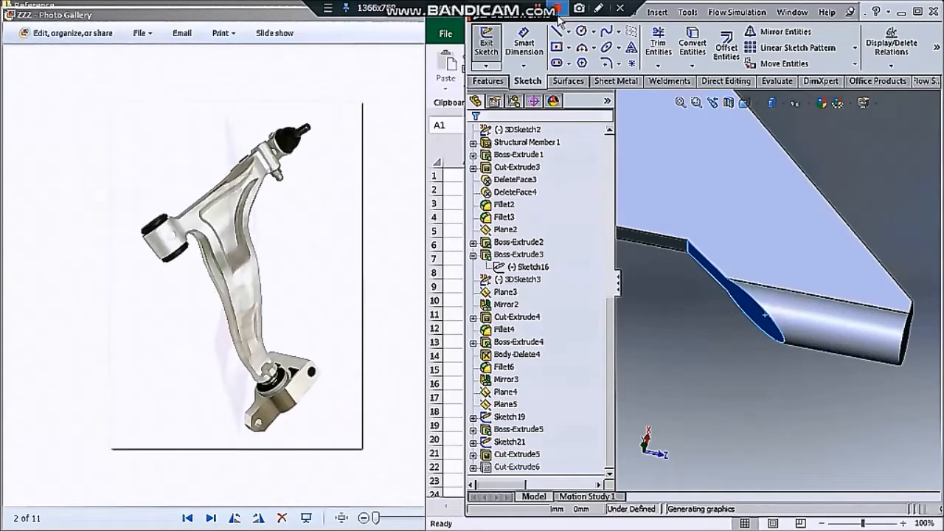
mouse_move(764, 309)
mouse_down()
mouse_move(800, 317)
mouse_move(770, 300)
mouse_up()
scroll(771, 297, up, 2)
click(805, 328)
drag(735, 260, 710, 264)
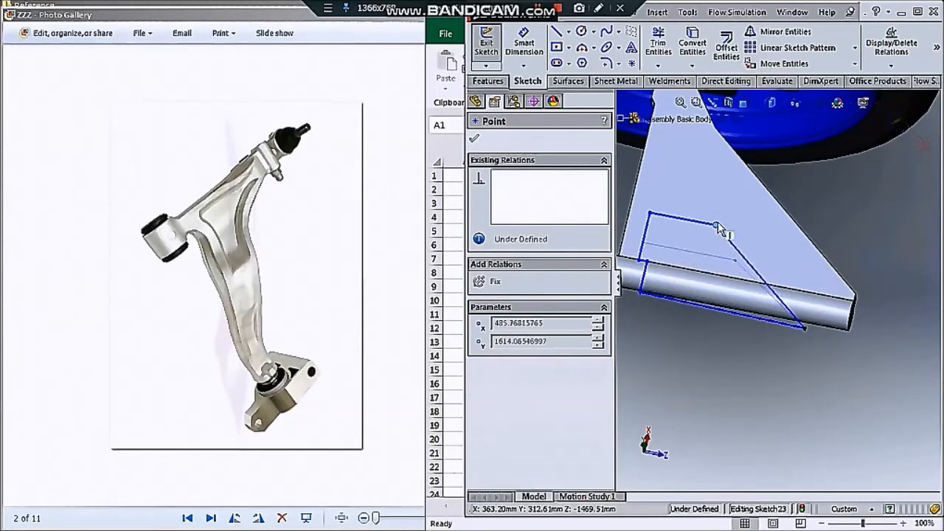
drag(719, 229, 717, 221)
click(804, 329)
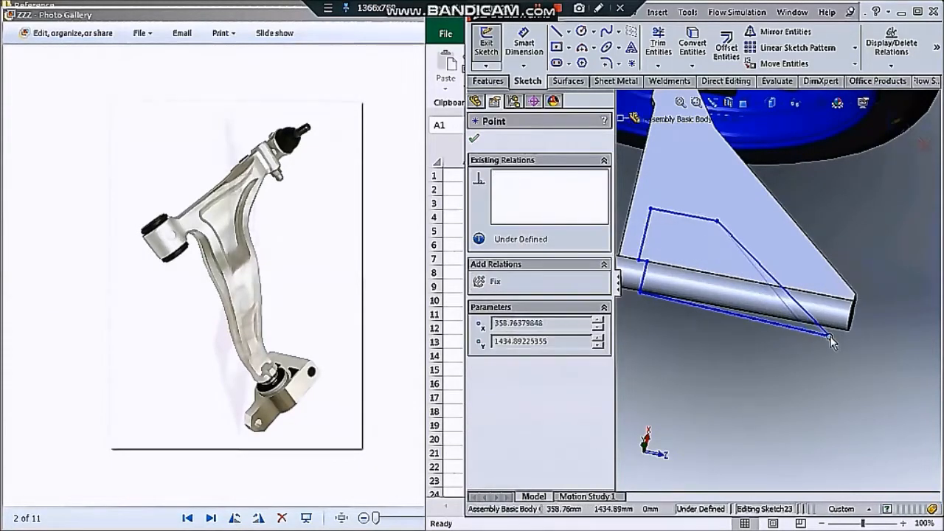
middle_drag(831, 341, 889, 129)
middle_drag(869, 216, 782, 255)
scroll(779, 255, down, 4)
click(772, 269)
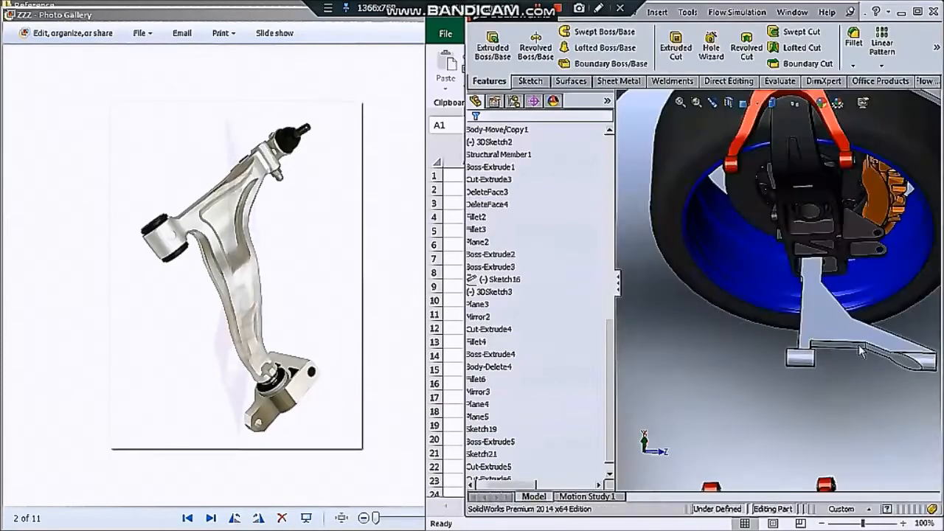
Start a sketch on the plate's upper face and draw a closed four-line outline from a line about 37.3 mm long across the cylinder's end
scroll(862, 350, down, 2)
middle_drag(862, 350, 818, 364)
scroll(829, 362, down, 2)
click(834, 312)
click(903, 275)
scroll(852, 380, down, 5)
click(531, 82)
click(487, 41)
click(557, 32)
scroll(783, 385, down, 8)
click(763, 354)
click(829, 354)
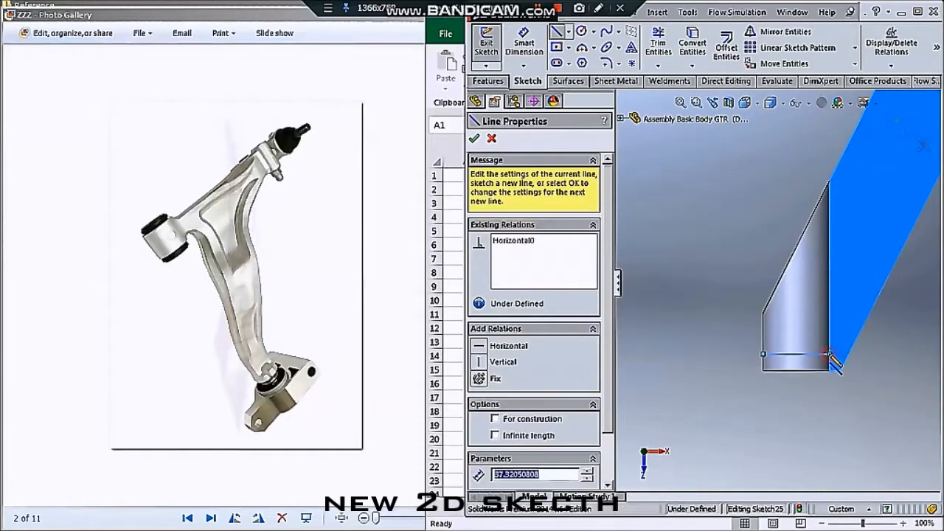
click(829, 154)
click(732, 154)
click(764, 354)
key(Escape)
key(Escape)
scroll(823, 351, down, 2)
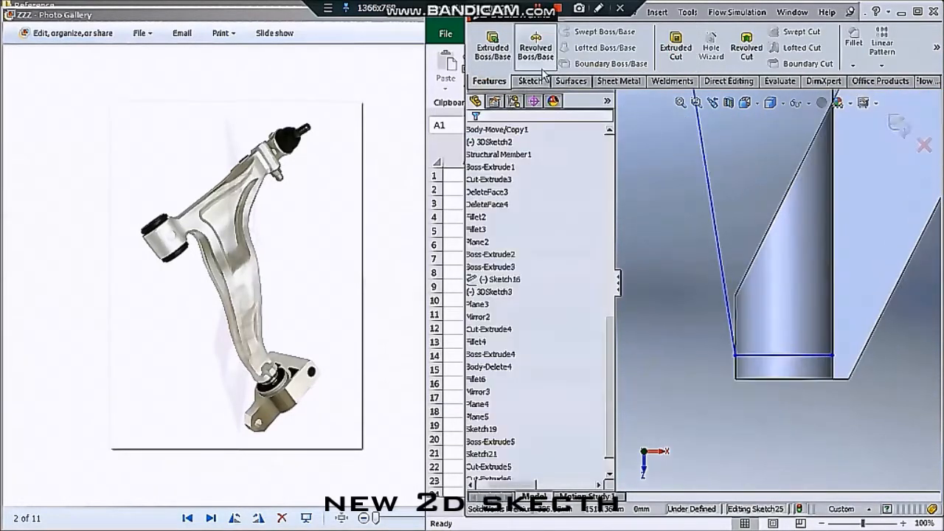
Add a small centre rectangle on the line across the cylinder, reaching its end edge, and trim the line segment inside it
click(530, 82)
click(557, 48)
click(783, 355)
click(797, 380)
key(Escape)
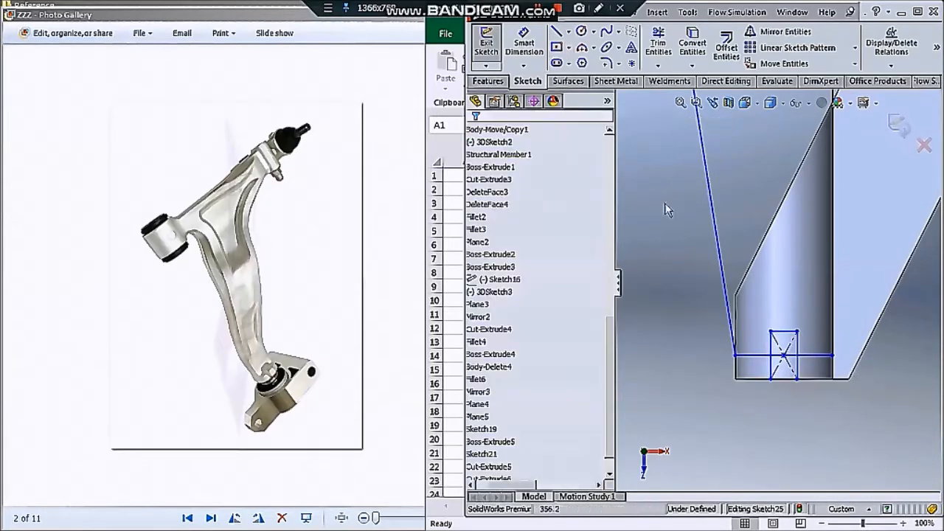
click(656, 45)
scroll(818, 379, down, 3)
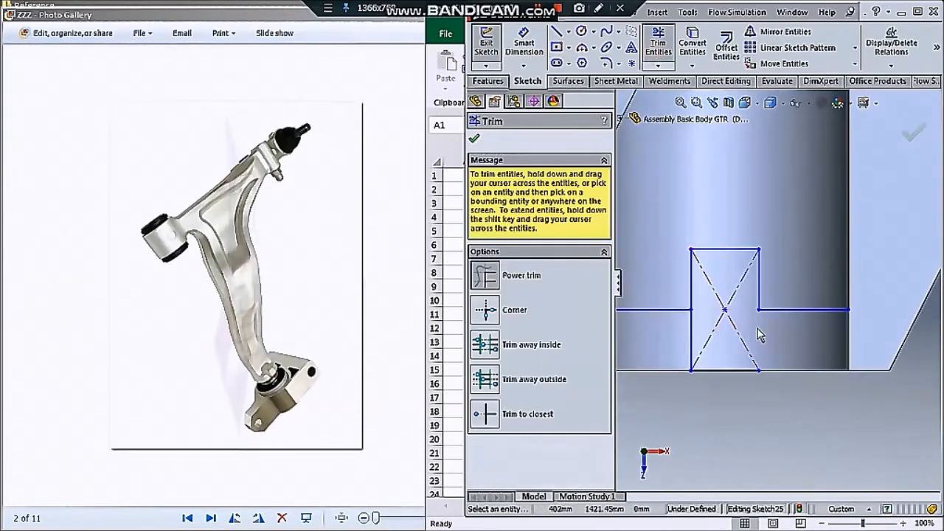
key(Escape)
Extrude-cut the new outline Blind to 15 mm through the upper side of the cylinder's end
scroll(727, 306, up, 4)
click(488, 81)
click(675, 48)
scroll(717, 180, up, 2)
middle_drag(718, 181, 782, 173)
scroll(782, 174, down, 2)
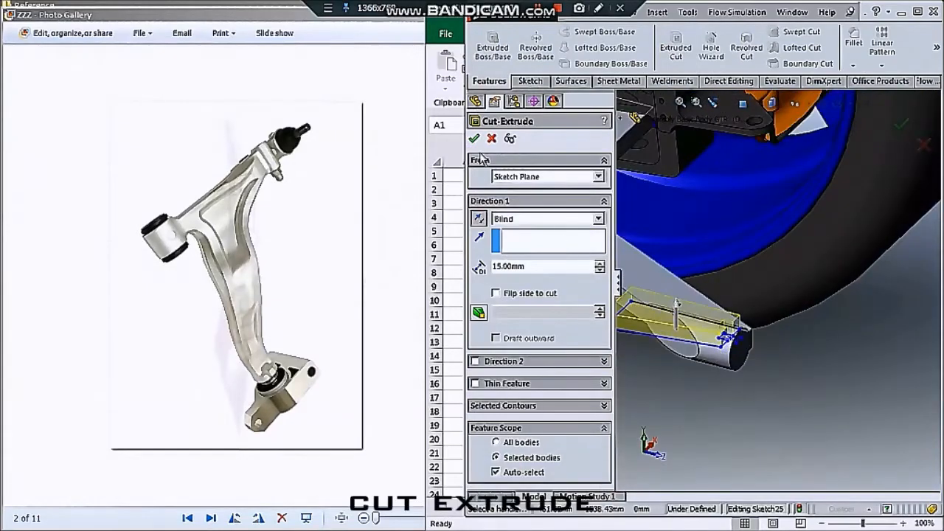
key(Return)
Convert the previous cut's sketch onto the plate's underside and extrude-cut it Through All
scroll(731, 368, down, 5)
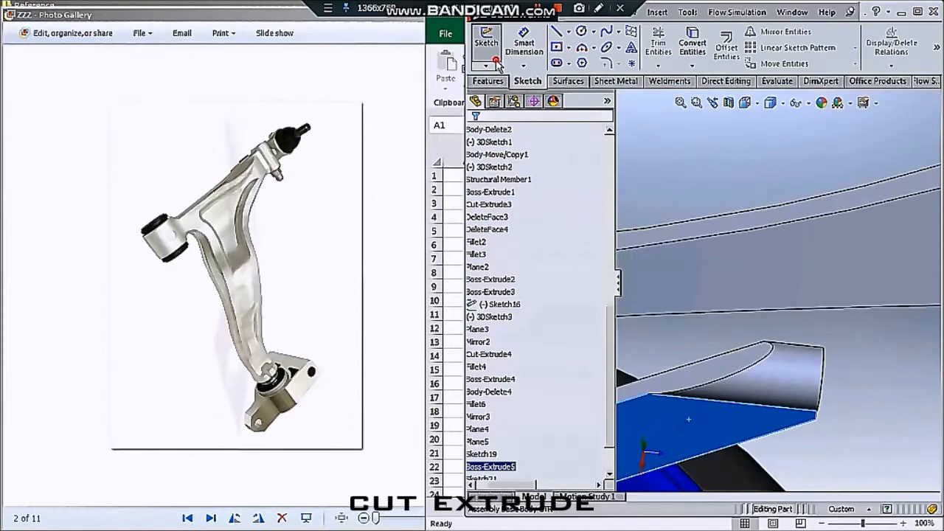
click(498, 466)
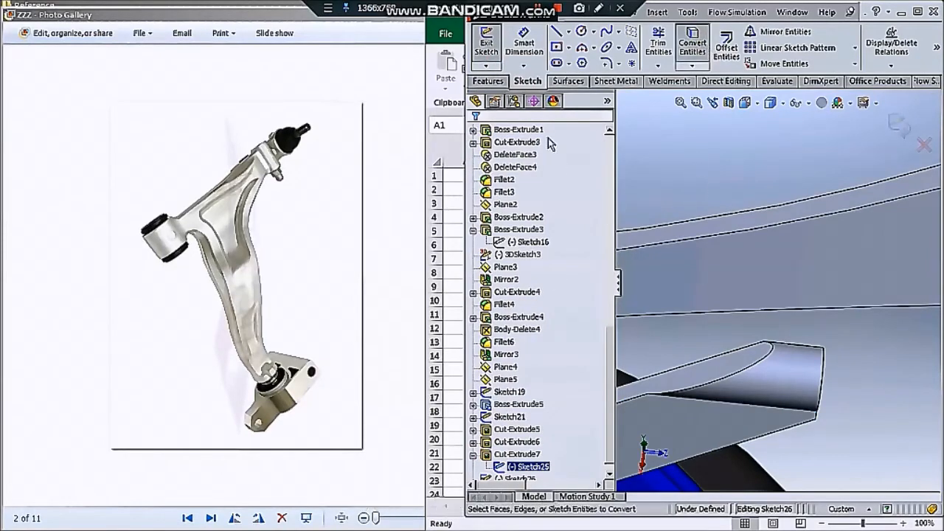
click(488, 81)
click(676, 47)
scroll(717, 213, up, 5)
middle_drag(735, 328, 701, 416)
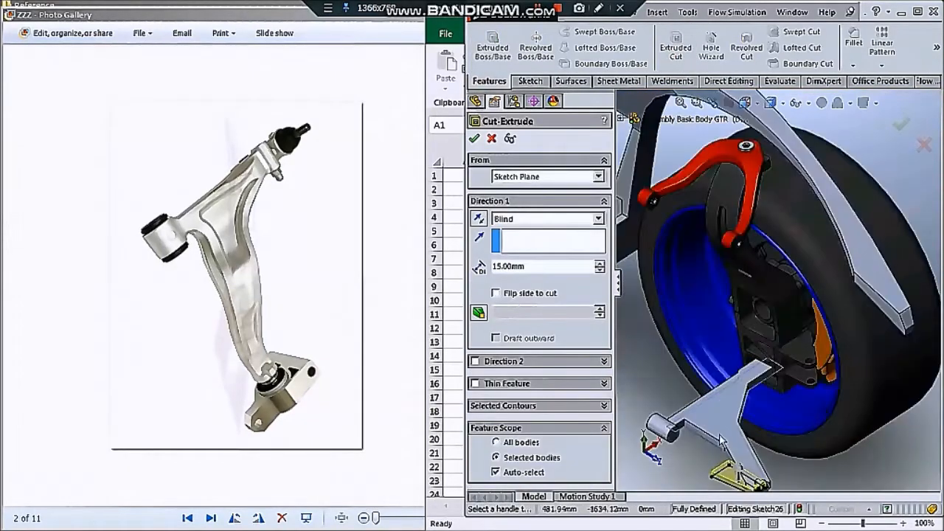
scroll(733, 461, down, 3)
click(511, 223)
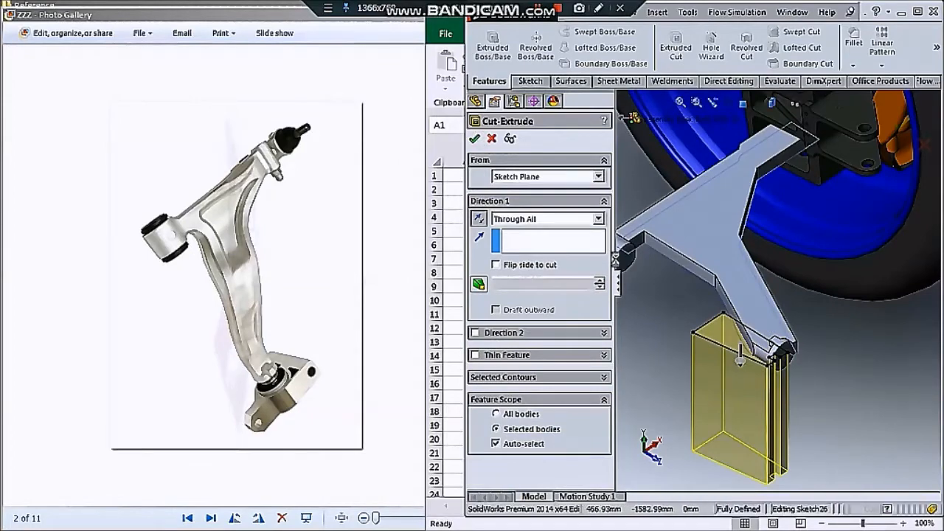
key(Return)
Start a constant-size fillet with a 100 mm radius on the plate's vertical corner edge between the two cylinders
scroll(764, 295, up, 3)
middle_drag(760, 304, 769, 273)
scroll(769, 272, down, 2)
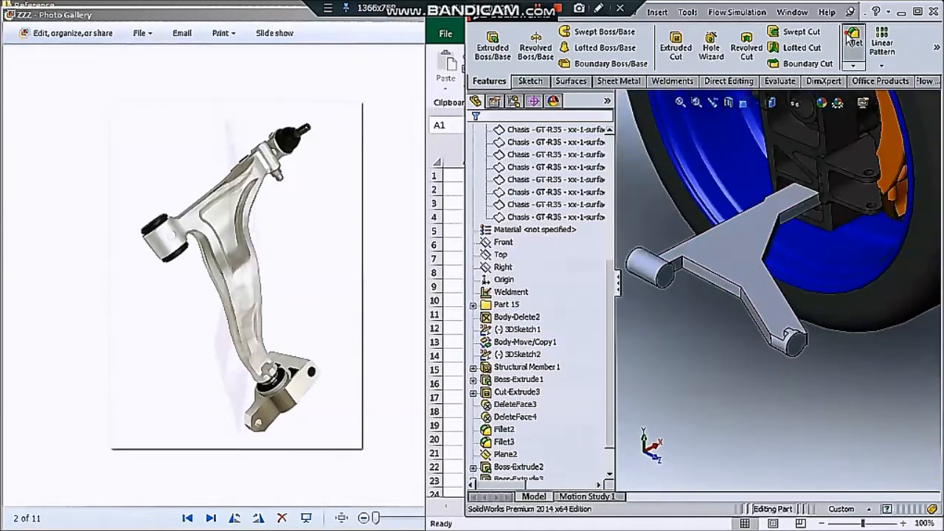
click(853, 41)
scroll(736, 296, up, 8)
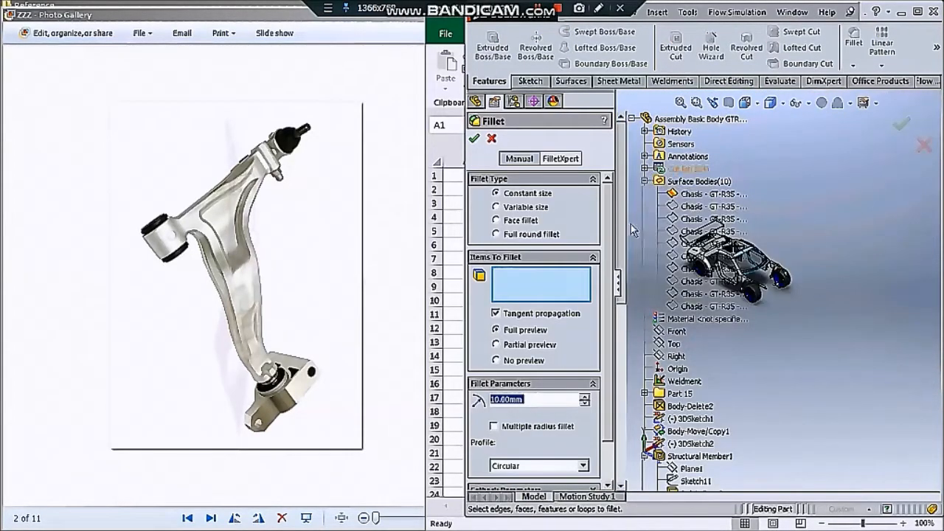
drag(613, 333, 551, 334)
scroll(763, 295, down, 10)
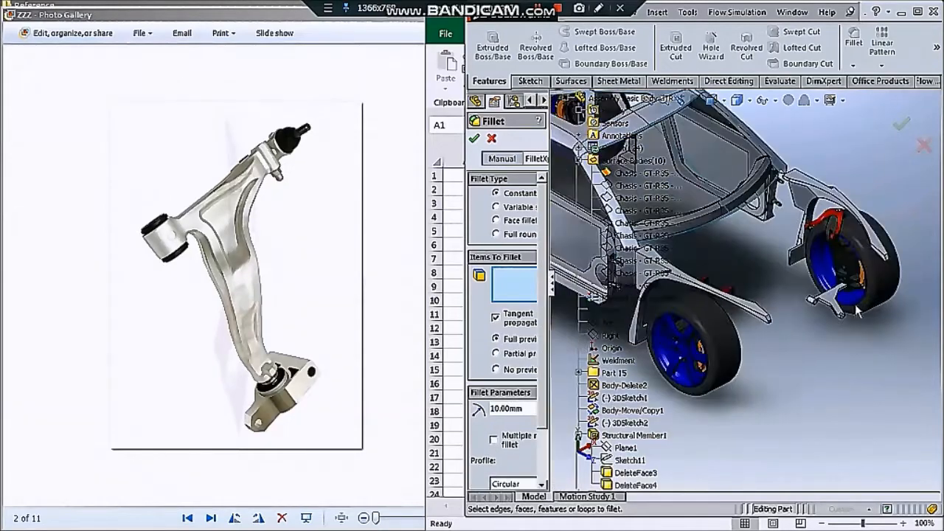
click(766, 296)
scroll(755, 293, up, 2)
text(100)
key(Return)
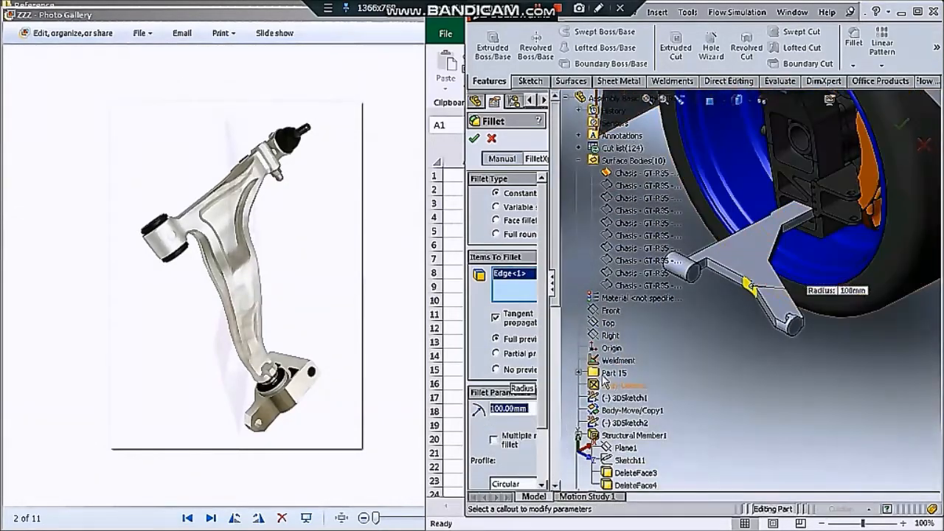
Try a 300 mm radius on the plate's corner fillet, then set it to 500 mm and apply the fillet
text(300)
key(Return)
text(500)
key(Return)
key(Return)
scroll(732, 285, up, 3)
Start a 20 mm radius fillet on the plate's vertical corner edge beside the side cylinder
scroll(713, 274, down, 9)
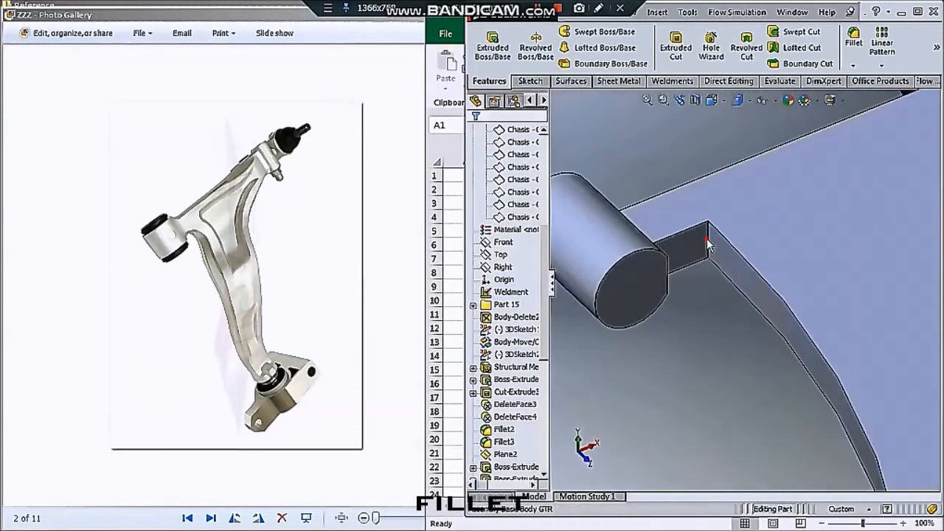
click(849, 45)
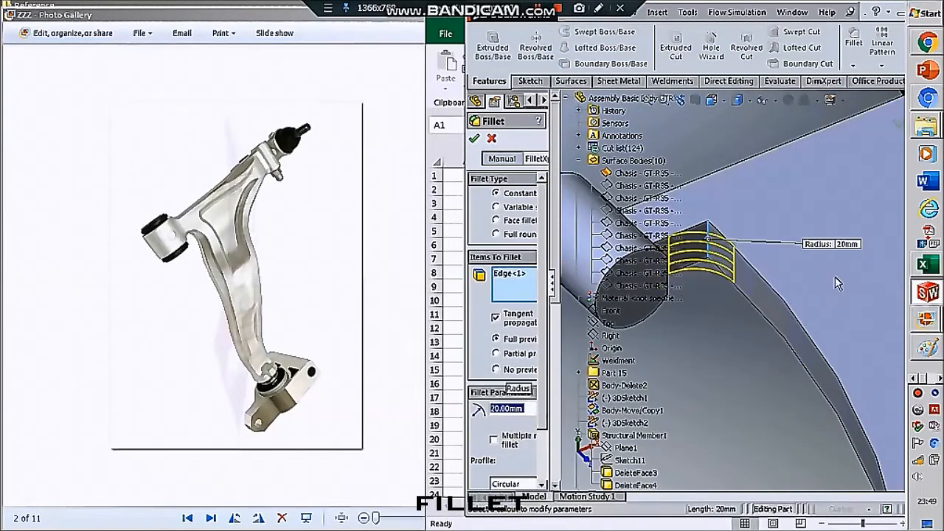
scroll(778, 343, up, 6)
scroll(726, 266, down, 5)
scroll(729, 279, down, 5)
Add two more 20 mm long corner edges to the fillet, set the radius to 10 mm and apply it
click(730, 280)
click(731, 279)
click(739, 270)
scroll(738, 270, up, 2)
scroll(499, 409, down, 1)
middle_drag(686, 318, 784, 316)
scroll(737, 295, up, 8)
scroll(719, 264, down, 6)
click(758, 245)
scroll(747, 260, up, 10)
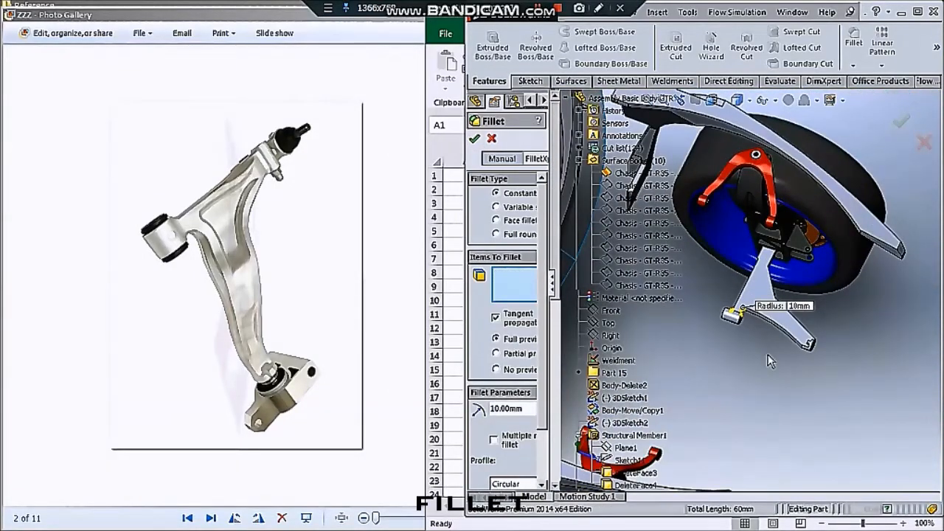
middle_drag(770, 360, 737, 260)
scroll(737, 260, down, 6)
scroll(738, 260, up, 5)
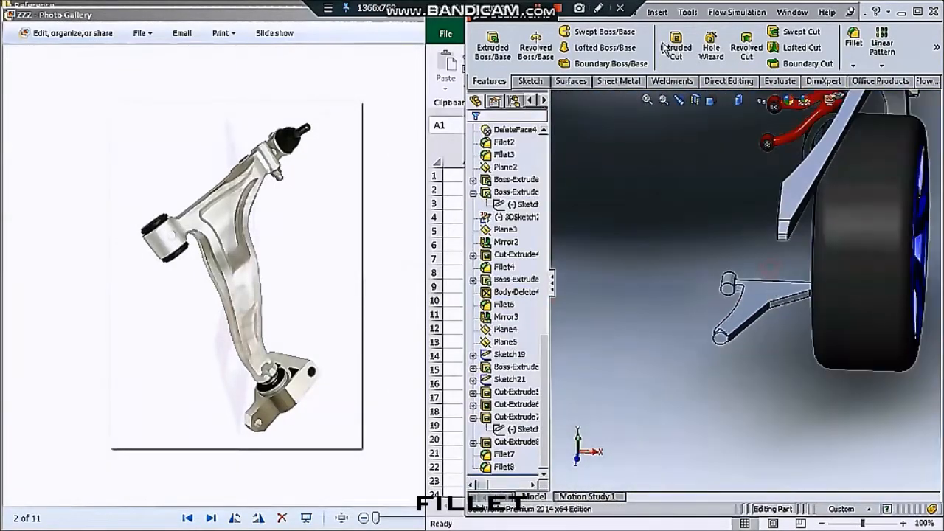
Fillet the two vertical corner edges on the plate's side opposite the side cylinder with a 200 mm radius
key(Return)
scroll(781, 321, down, 5)
click(850, 236)
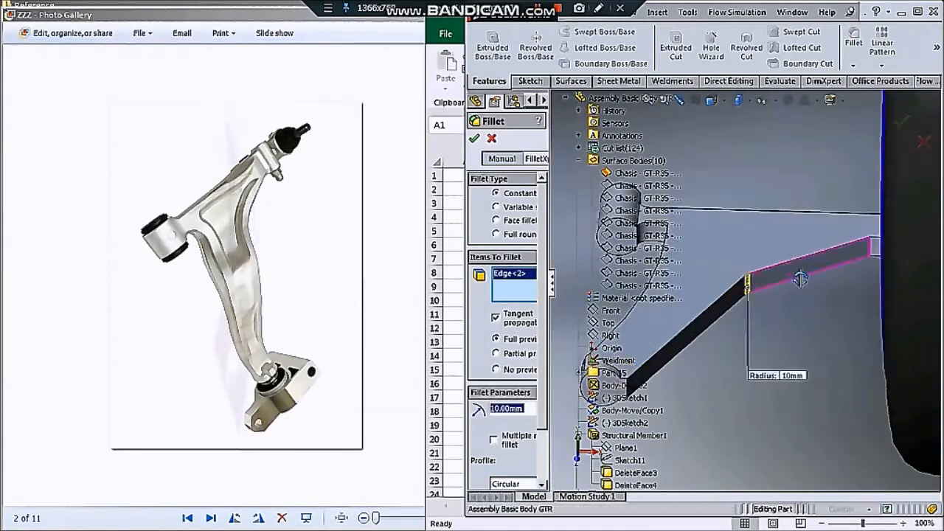
text(200)
key(Return)
middle_drag(811, 331, 570, 195)
scroll(571, 195, down, 3)
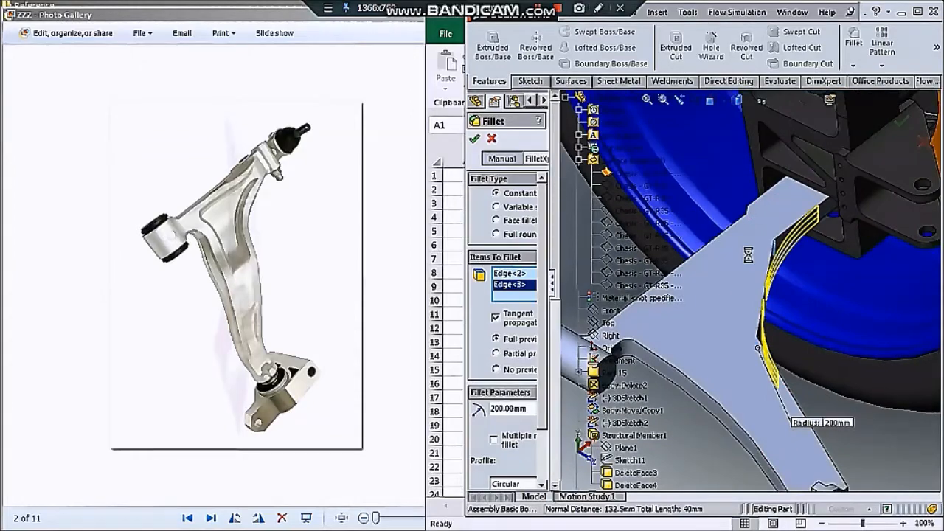
key(Return)
Switch to Photo Gallery and page through the reference pictures to the black suspension assembly WF452-2
scroll(748, 258, up, 8)
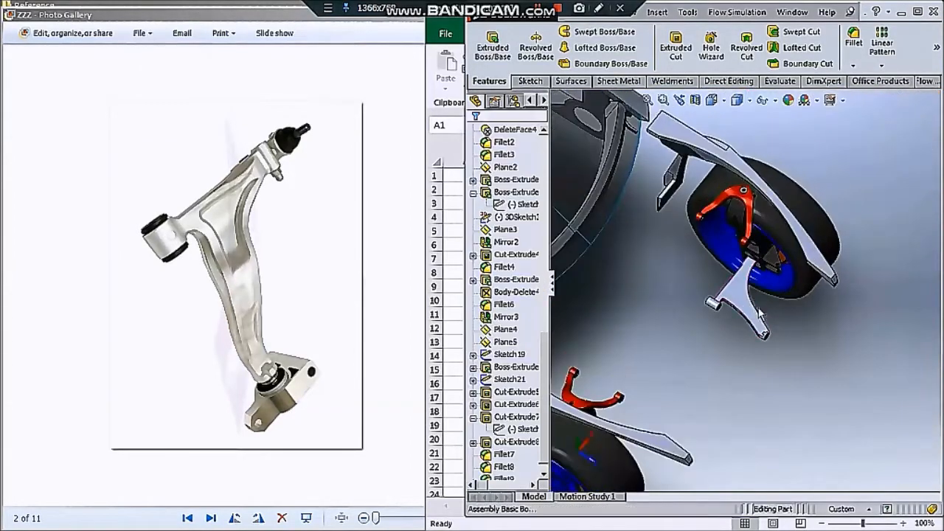
click(232, 320)
key(Right)
key(Right)
key(Right)
key(Right)
key(Right)
key(Right)
key(Right)
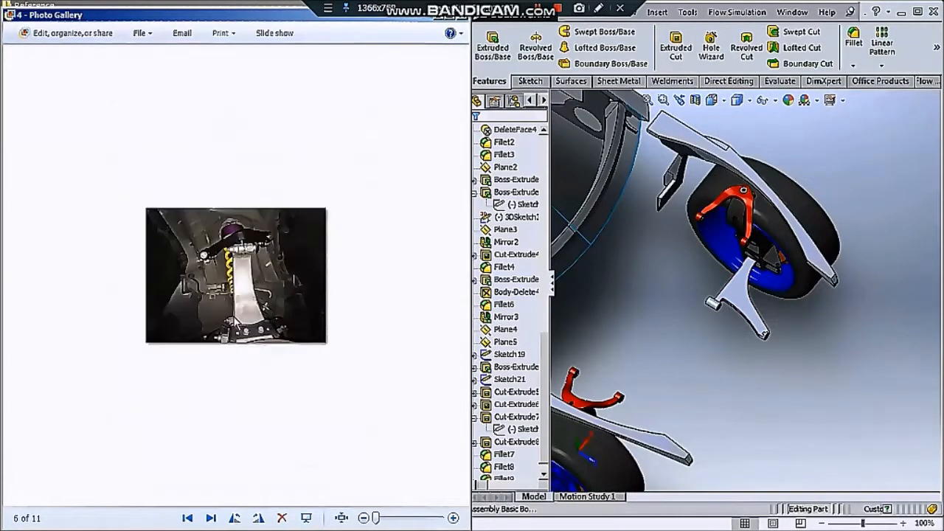
key(Right)
key(Right)
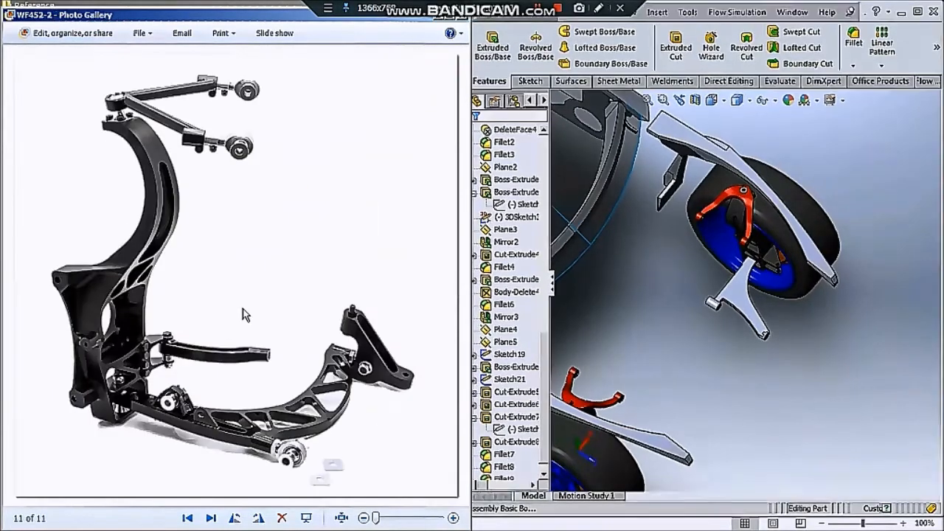
Switch back to SolidWorks and fillet the vertical corner edge on the plate's straight side near the wheel bracket
click(706, 279)
scroll(706, 279, down, 10)
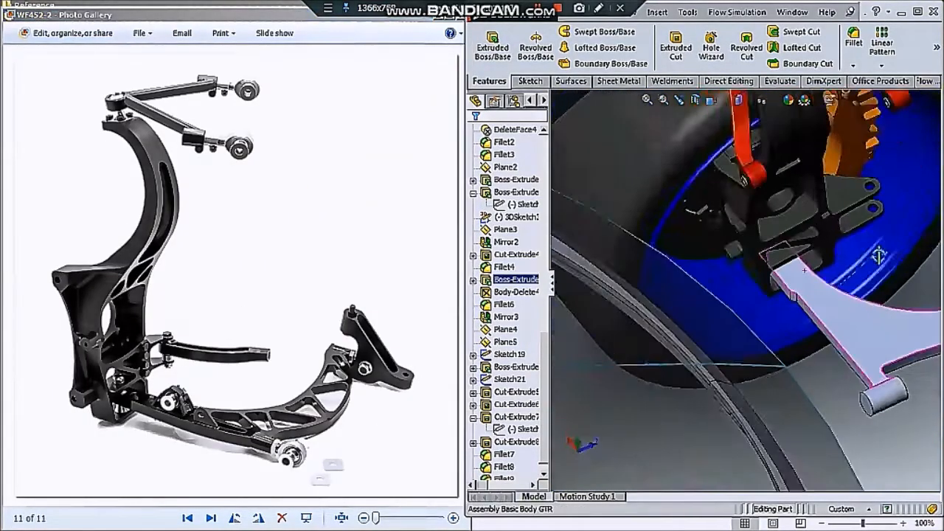
click(853, 42)
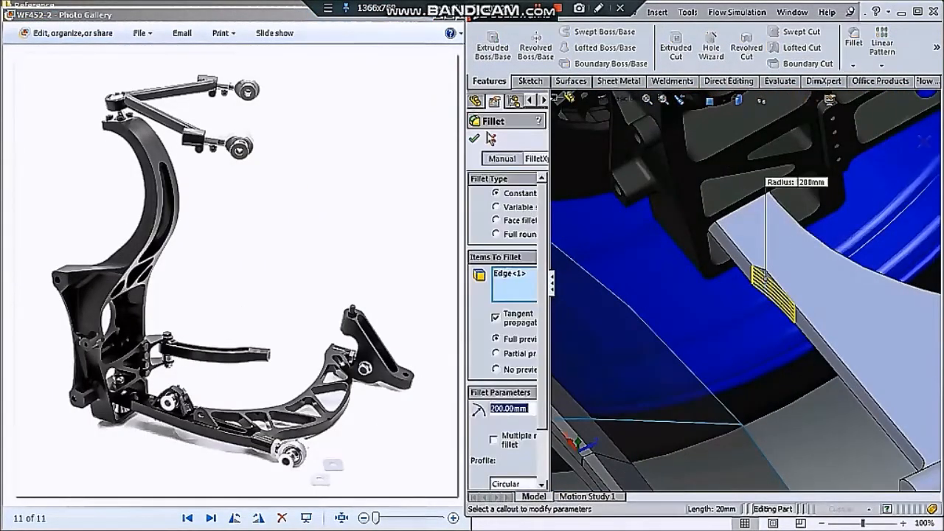
key(Return)
Sketch a circle converted from the wheel bracket's hole at the plate's end and extrude-cut it Through All
scroll(793, 280, up, 10)
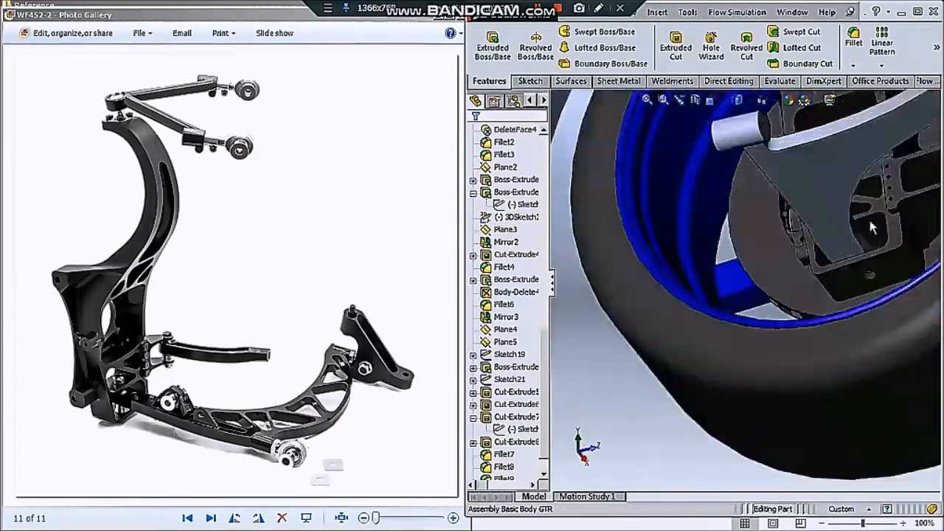
click(525, 81)
click(832, 349)
click(819, 347)
click(691, 42)
click(488, 81)
click(672, 47)
scroll(719, 226, up, 3)
middle_drag(692, 146, 774, 205)
click(499, 222)
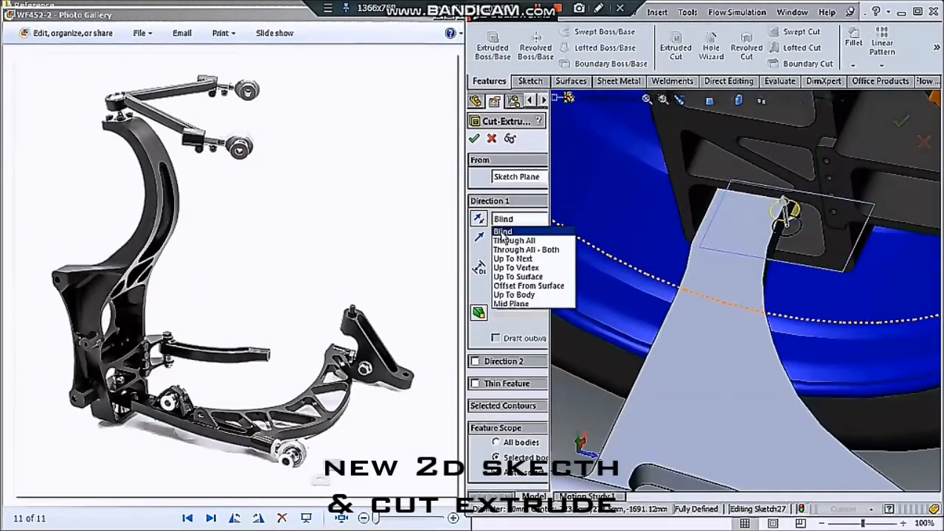
click(511, 240)
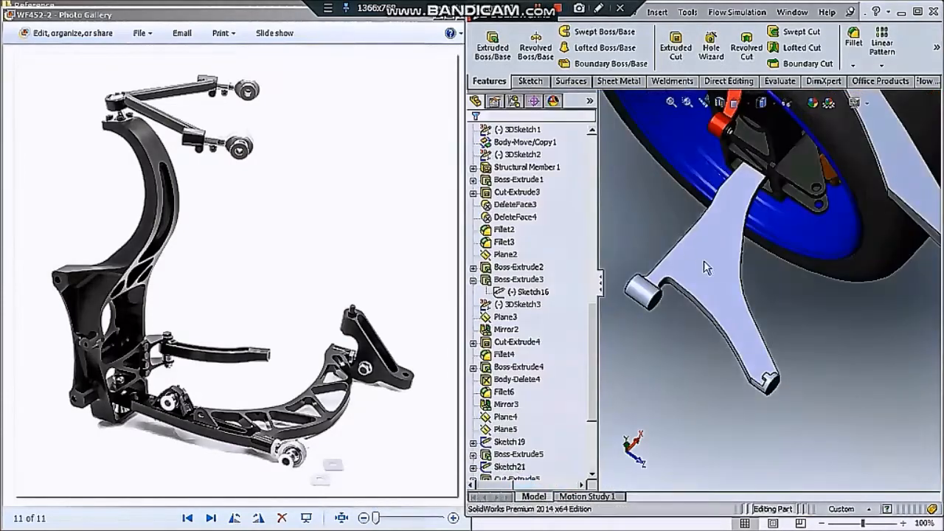
Start a sketch on the plate's upper face with a line about 117 mm long across its middle and a circle centred on it
click(706, 264)
click(530, 81)
click(486, 43)
click(558, 32)
click(673, 246)
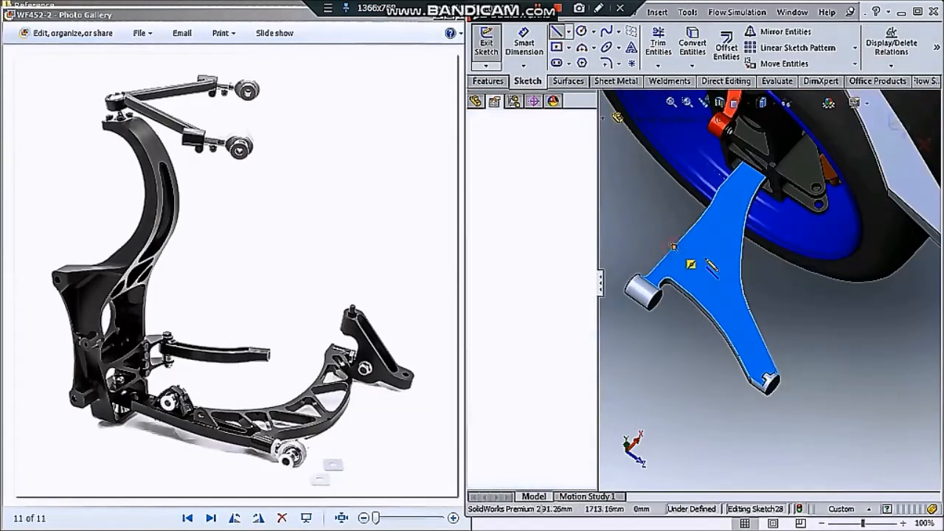
click(741, 260)
click(582, 31)
click(708, 254)
click(716, 273)
Dimension the circle's diameter as 75 mm
click(532, 55)
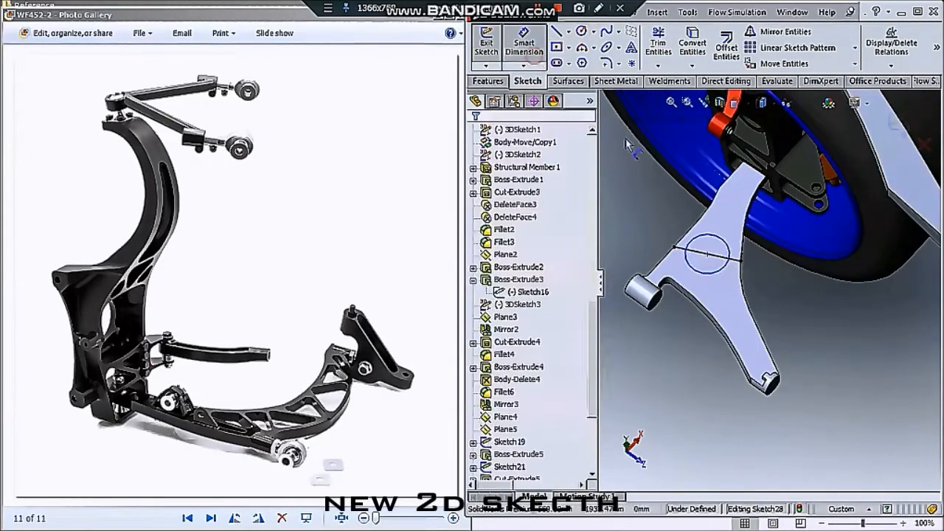
click(725, 271)
click(807, 317)
text(75)
key(Return)
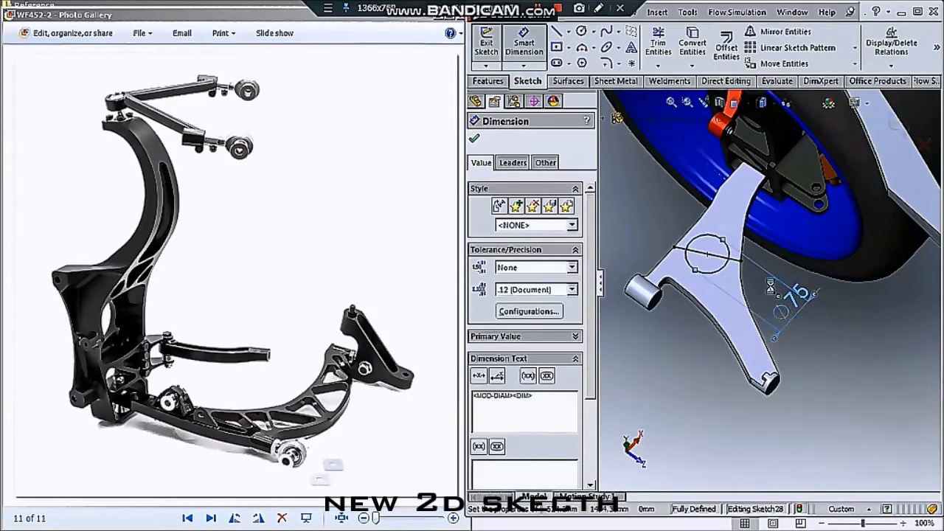
key(Escape)
Convert the sketched line across the plate to construction geometry
click(708, 254)
click(720, 259)
click(521, 354)
key(Escape)
Extrude-cut the 75 mm circle Through All to make a round hole in the plate
scroll(726, 247, down, 4)
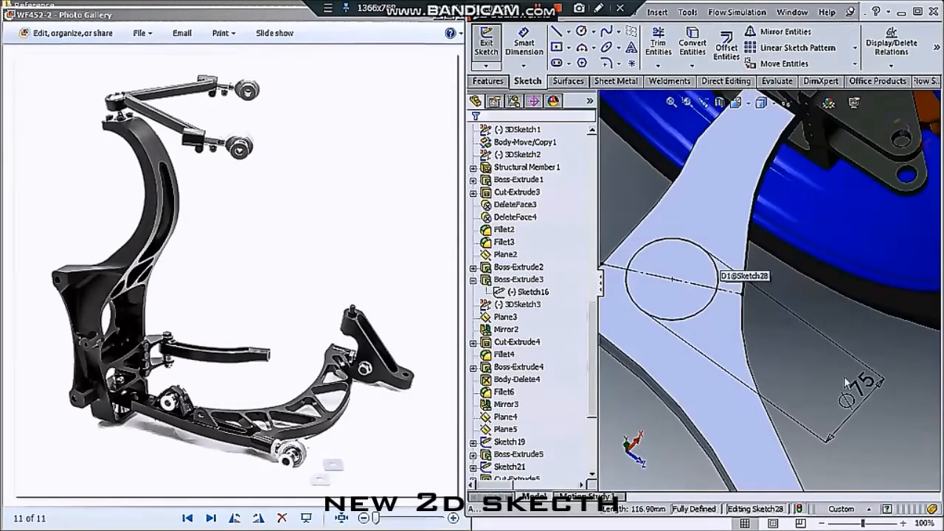
scroll(686, 295, up, 1)
click(488, 81)
click(675, 47)
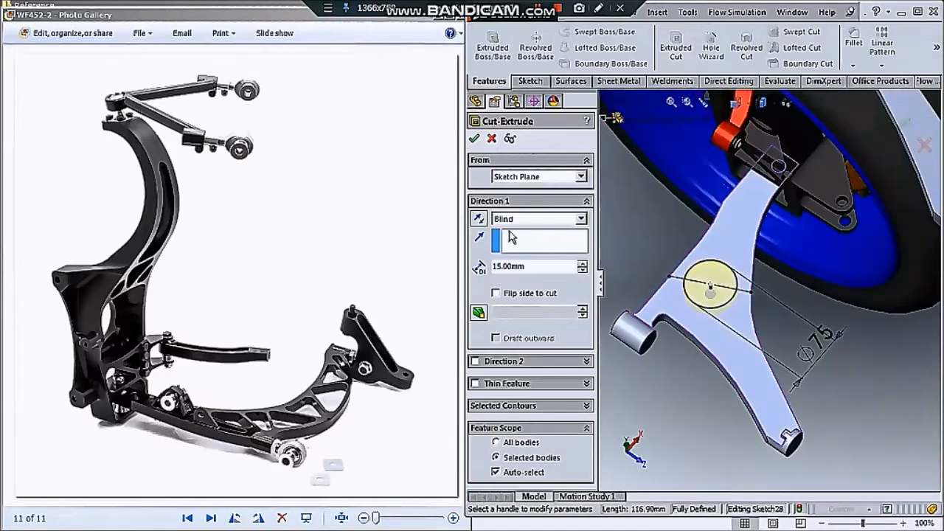
click(539, 218)
click(516, 234)
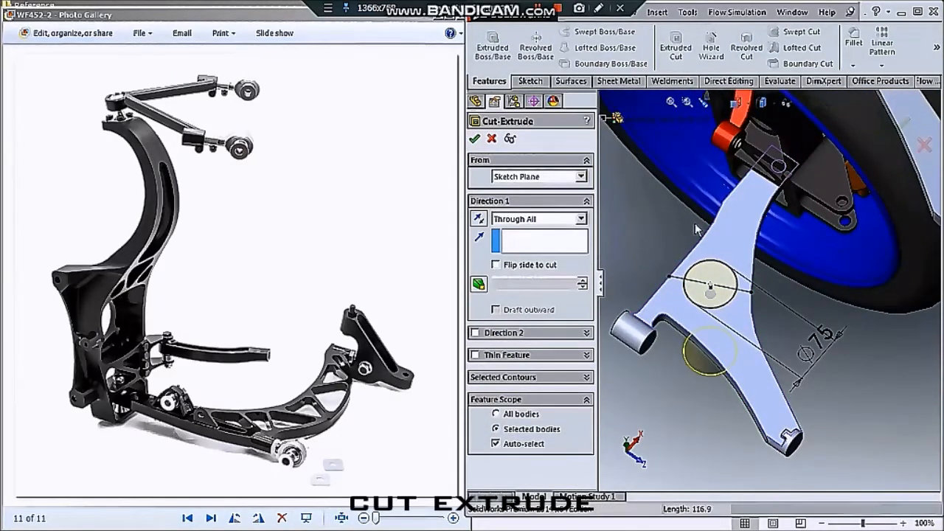
key(Return)
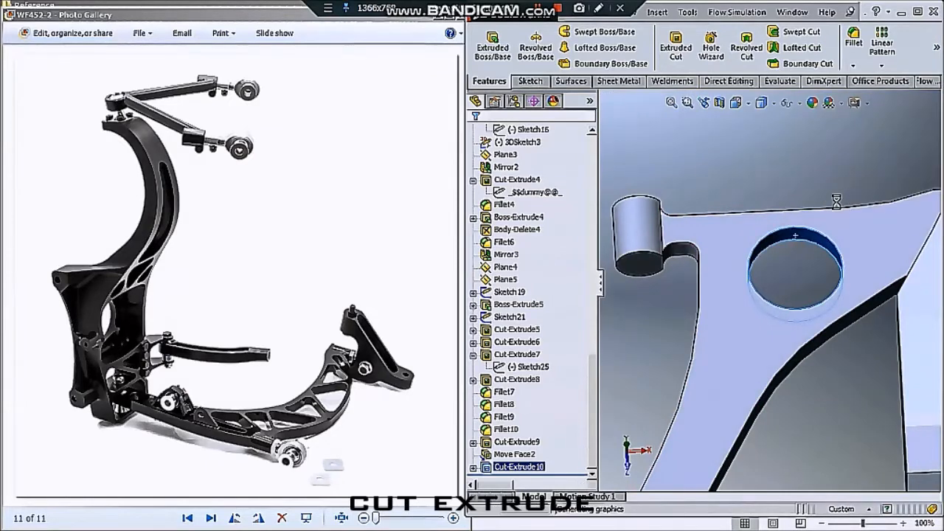
Start a 5 mm fillet on the plate's long curved edge opposite the side cylinder and the curved edges between the cylinders
middle_drag(837, 201, 622, 184)
scroll(656, 246, up, 4)
scroll(760, 289, down, 1)
click(755, 306)
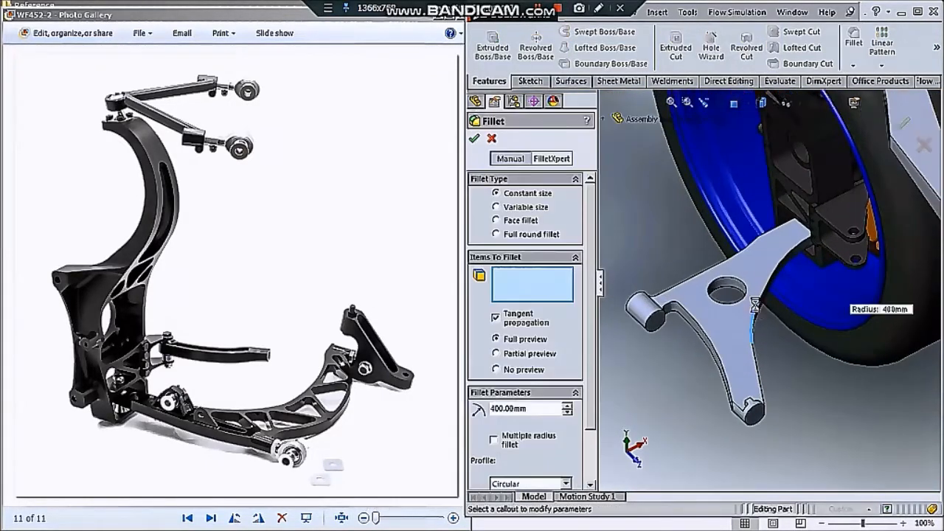
click(758, 313)
key(Return)
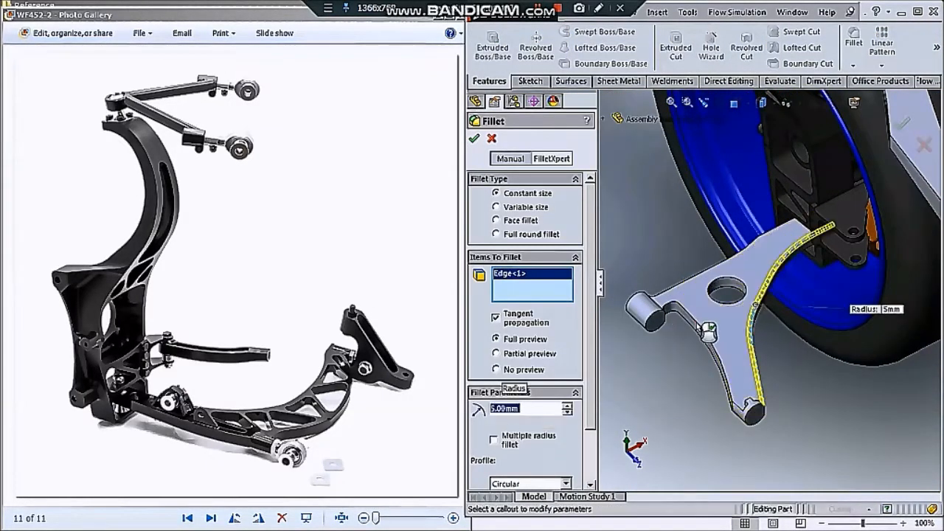
click(699, 338)
middle_drag(699, 338, 669, 310)
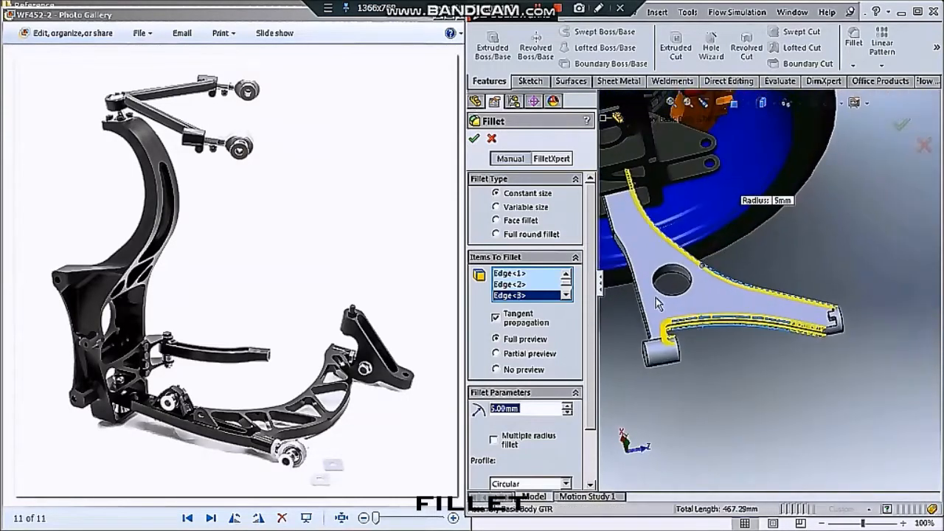
Add the plate's long edges running from the wheel bracket to the side cylinder to the 5 mm fillet
middle_drag(651, 266, 649, 242)
scroll(646, 240, down, 2)
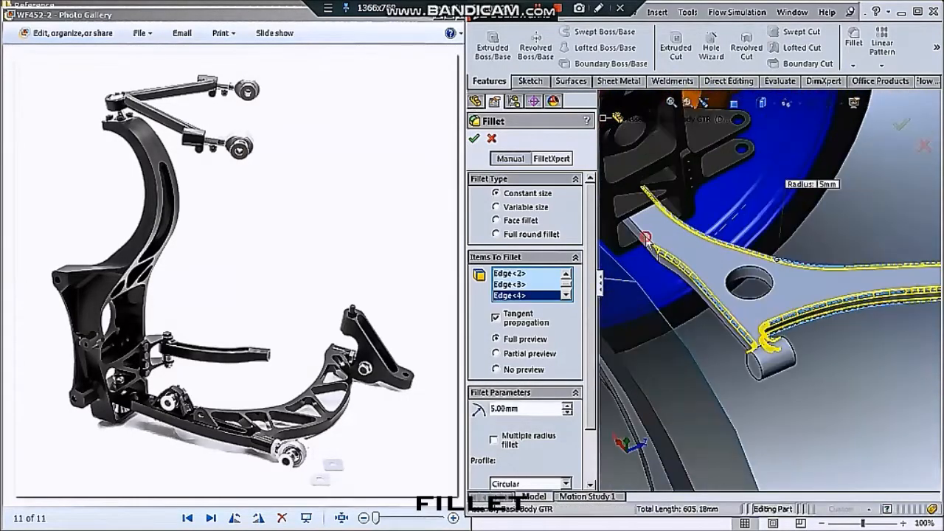
click(668, 267)
click(689, 286)
scroll(737, 280, up, 3)
middle_drag(737, 281, 782, 290)
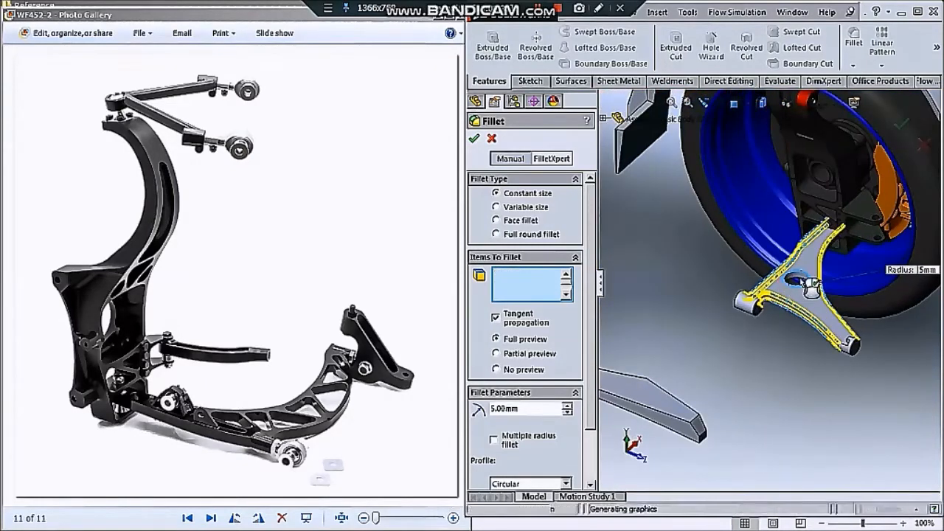
Add the round hole's rim to the edge selection and apply the 5 mm fillet
click(811, 288)
scroll(812, 287, down, 3)
scroll(712, 260, up, 5)
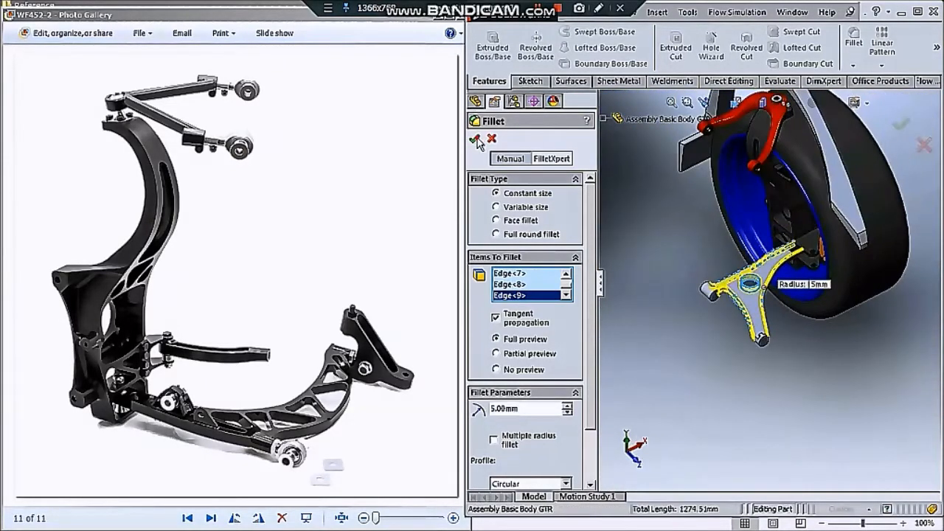
key(Return)
Switch to Photo Gallery and bring back the ZZZ reference picture of the silver lower arm
middle_drag(663, 280, 682, 313)
scroll(710, 278, down, 4)
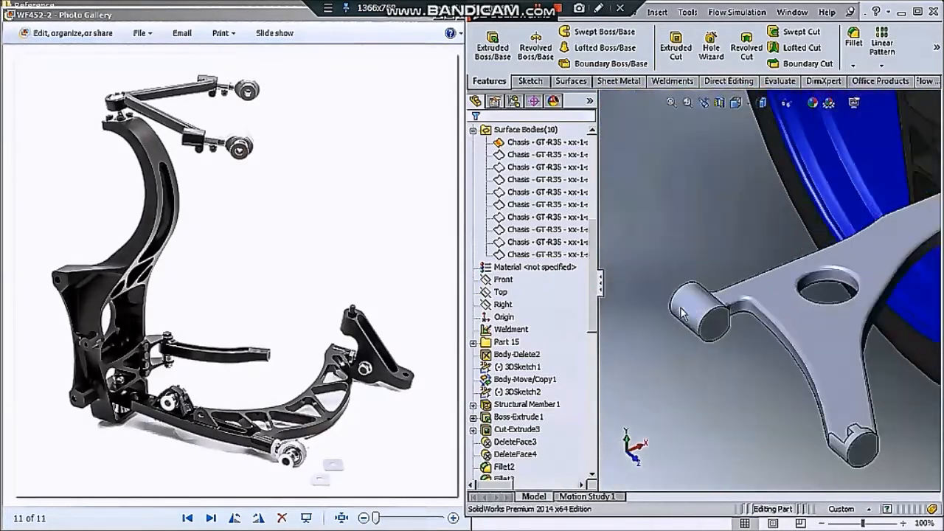
click(305, 317)
scroll(304, 318, down, 1)
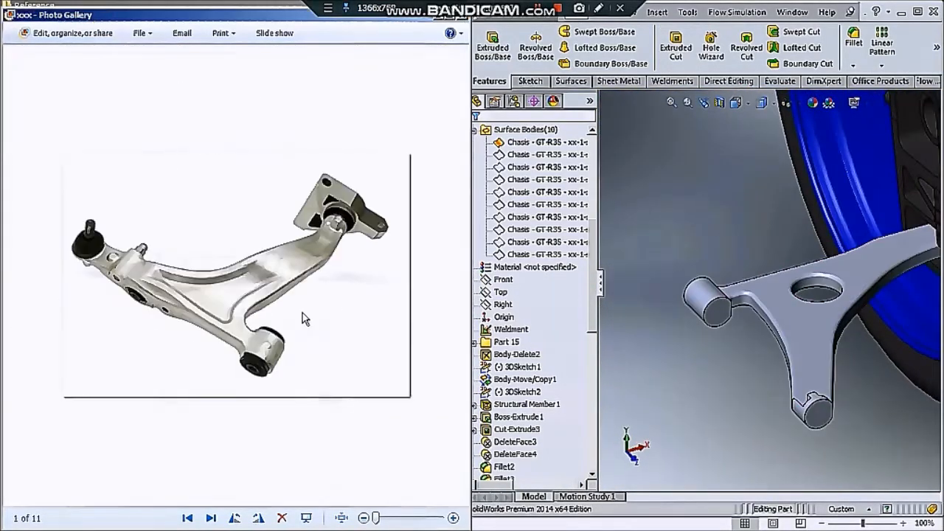
scroll(305, 319, down, 1)
Switch back to SolidWorks and sketch a circle centred on the side cylinder's end face
scroll(743, 233, up, 5)
click(816, 317)
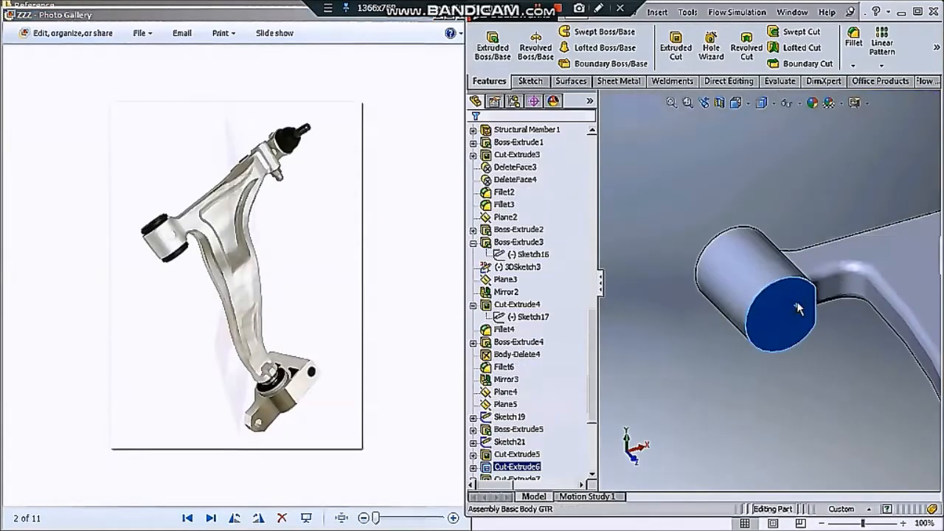
click(582, 31)
click(767, 319)
click(806, 310)
Dimension the circle on the side cylinder's end face to 25 mm diameter
click(524, 42)
click(738, 346)
click(683, 420)
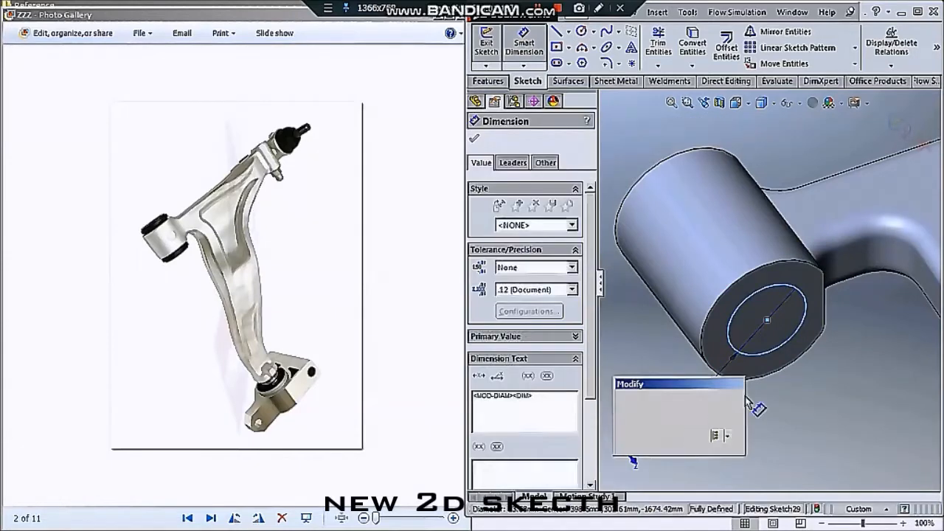
text(2)
scroll(719, 317, down, 3)
scroll(722, 308, up, 8)
scroll(731, 323, down, 2)
scroll(732, 323, down, 1)
Cut the circle Through All along the side cylinder, with automatic body selection off and the arm chosen as the affected body
click(489, 80)
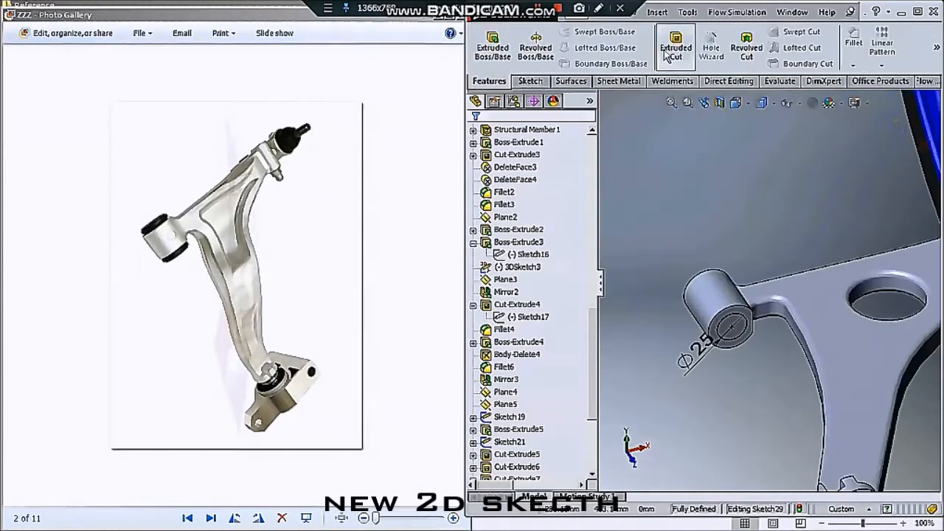
click(542, 219)
click(518, 240)
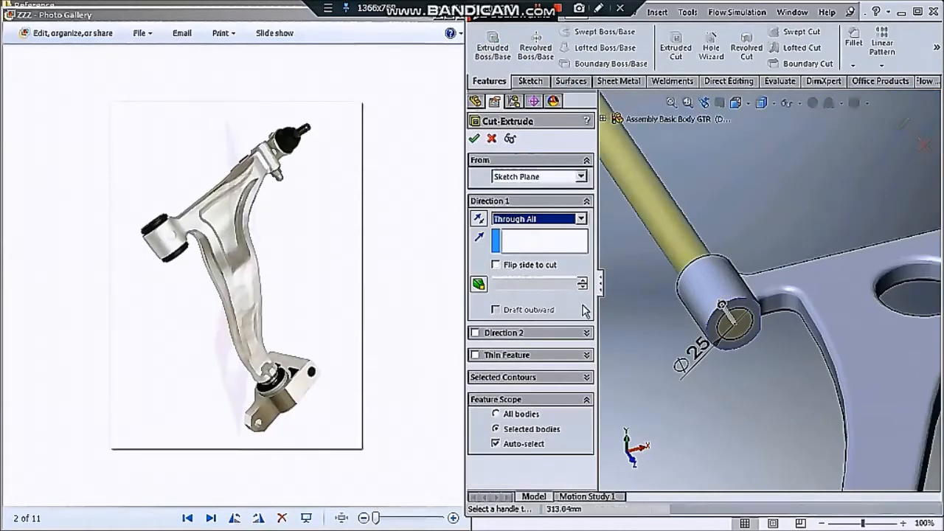
click(496, 443)
click(865, 351)
Switch to Photo Gallery and browse to the thumb reference picture of the metal bushing
click(362, 211)
scroll(382, 213, down, 1)
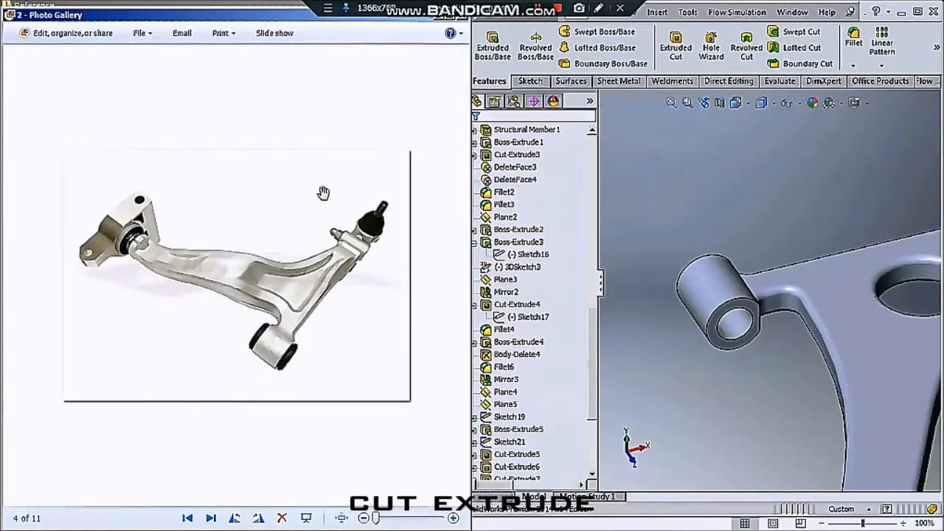
scroll(325, 200, down, 3)
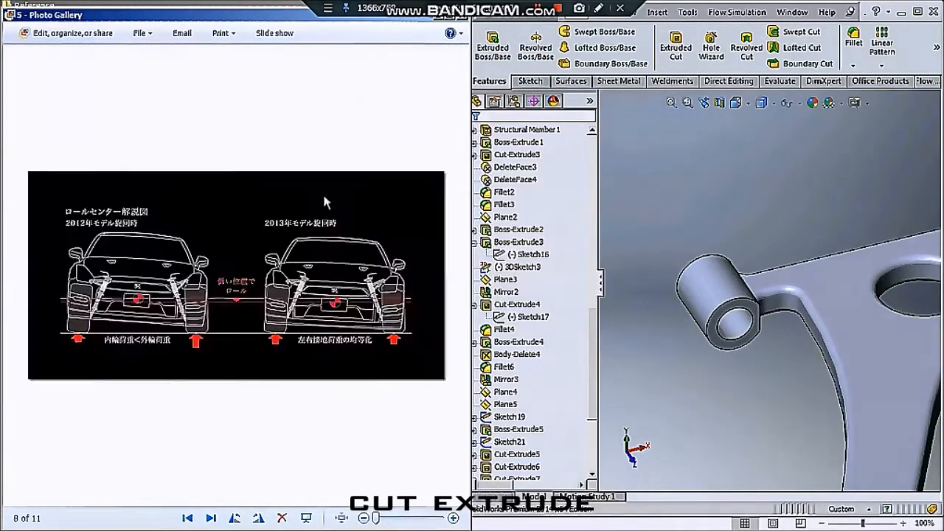
scroll(325, 201, down, 1)
scroll(760, 317, down, 3)
Switch back to SolidWorks and set the side cylinder's bore diameter to 30 mm in its sketch
click(756, 359)
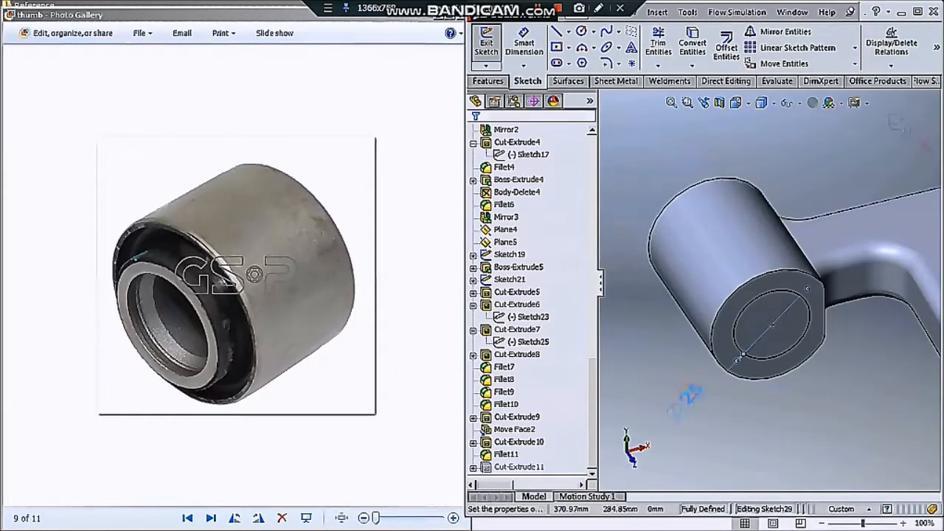
double_click(687, 394)
text(30)
key(Return)
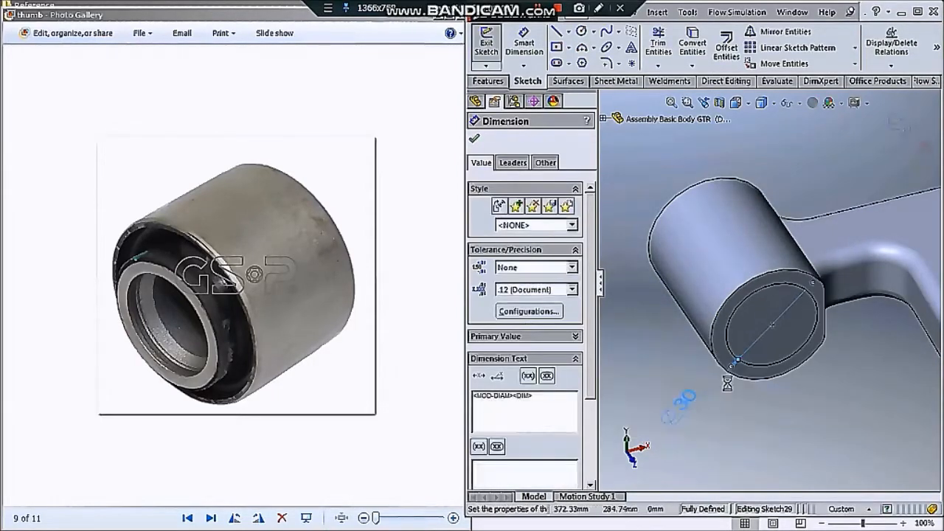
key(Escape)
click(898, 127)
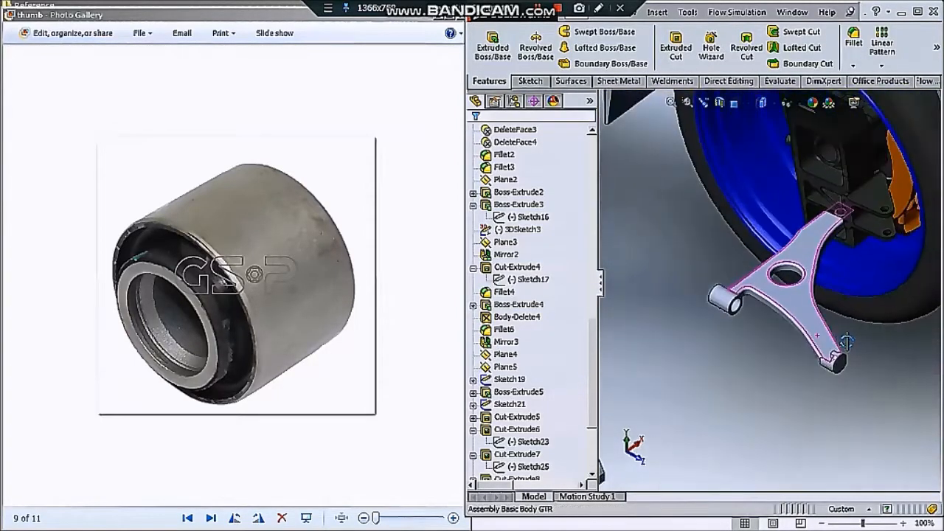
Switch to Photo Gallery and bring up the xxx reference picture of the lower arm
click(446, 268)
key(Right)
key(Right)
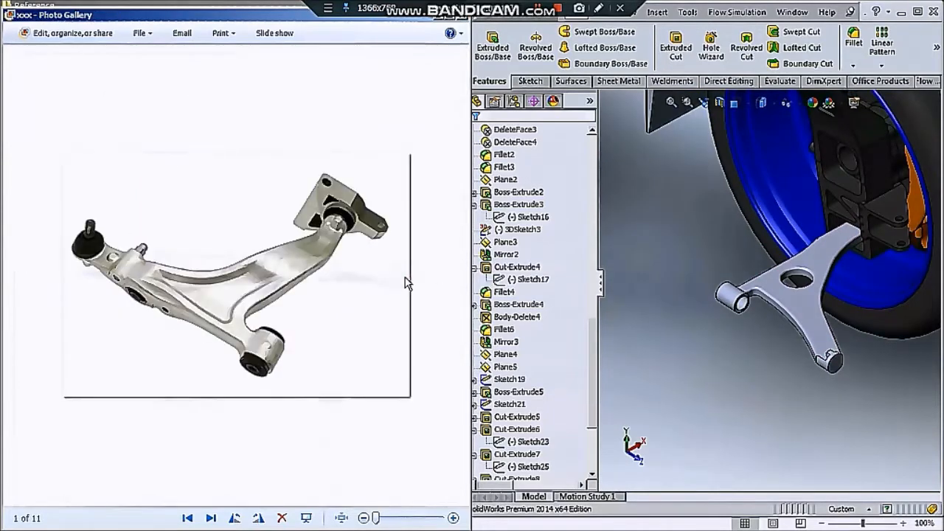
Switch back to SolidWorks and create a reference plane midway between the side cylinder's two end faces
click(699, 238)
scroll(730, 297, down, 8)
click(786, 264)
scroll(780, 280, up, 2)
key(Escape)
click(937, 48)
click(778, 94)
click(760, 130)
click(800, 274)
middle_drag(801, 274, 385, 126)
click(743, 294)
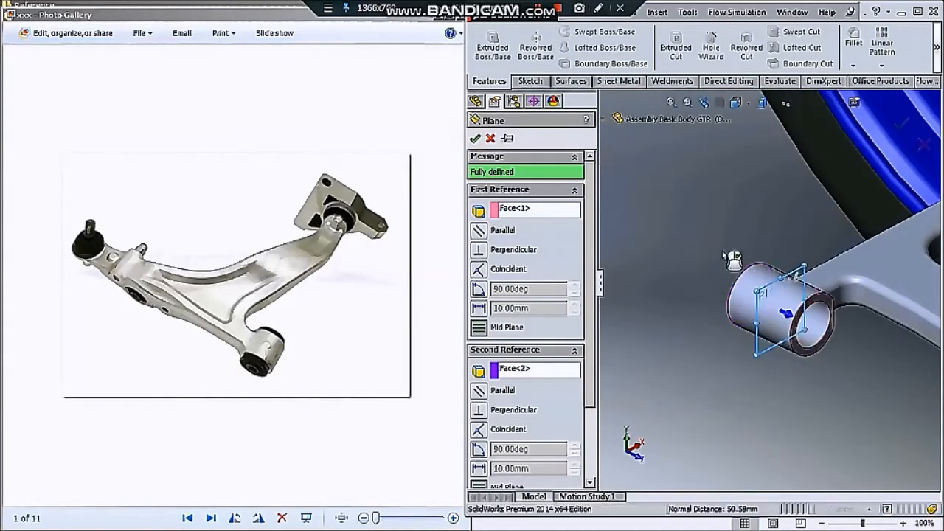
key(Return)
Sketch a circle on the new mid plane at the side cylinder's axis and dimension it to 20 mm diameter
click(529, 81)
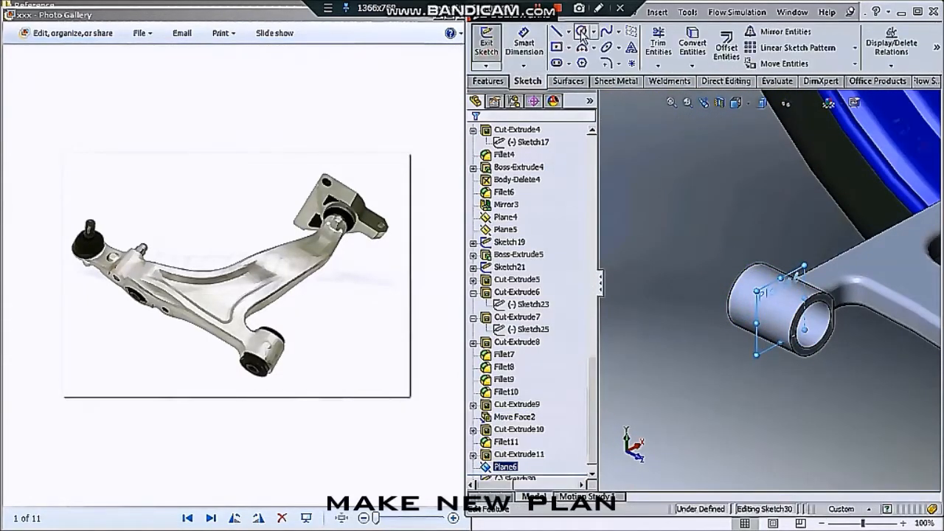
click(581, 31)
click(735, 285)
click(757, 325)
click(524, 42)
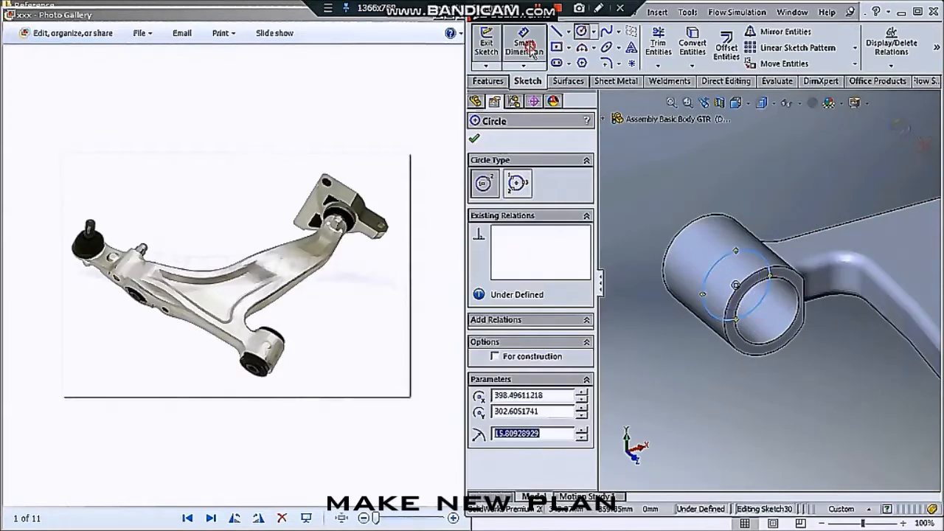
click(766, 265)
click(788, 198)
text(20)
key(Return)
key(Escape)
Draw a second circle concentric with the 20 mm circle and dimension it to 14 mm diameter
scroll(740, 275, down, 3)
click(582, 31)
click(736, 295)
click(719, 281)
key(Escape)
click(712, 307)
click(649, 166)
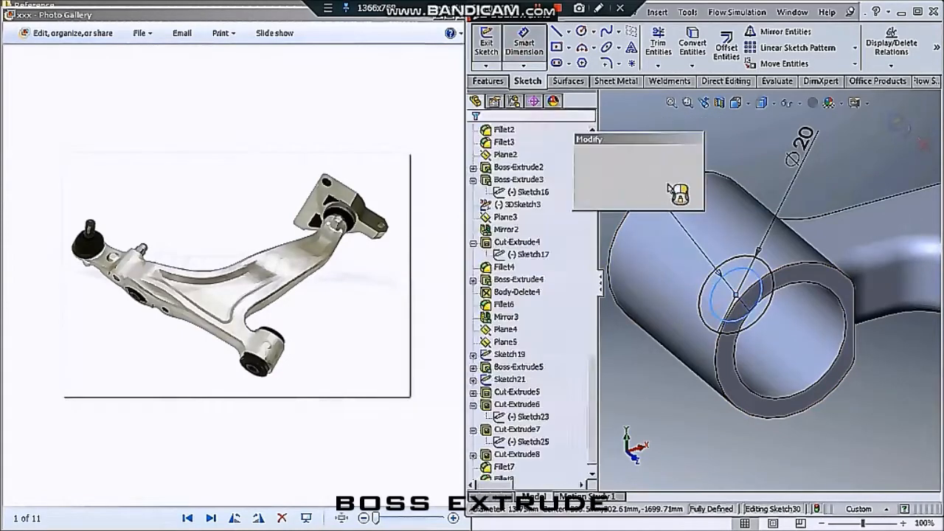
text(14)
key(Return)
key(Escape)
Extrude the two concentric circles as an inner sleeve, Mid Plane, with a depth of 65 mm
click(488, 81)
click(492, 46)
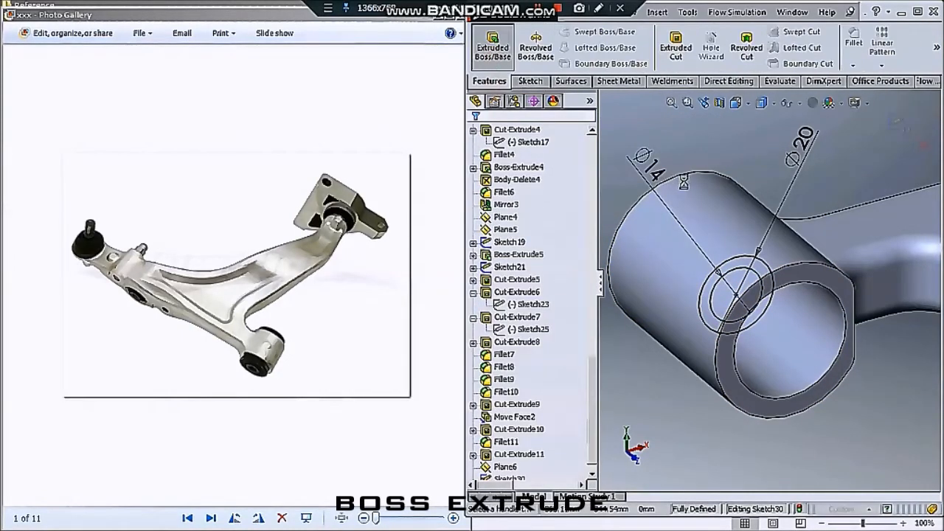
click(538, 217)
click(516, 289)
click(582, 264)
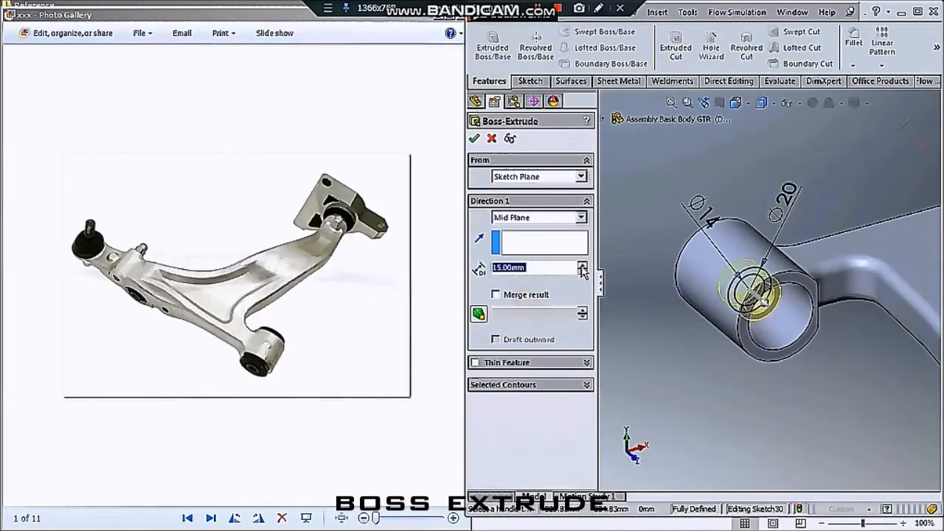
middle_drag(616, 273, 689, 309)
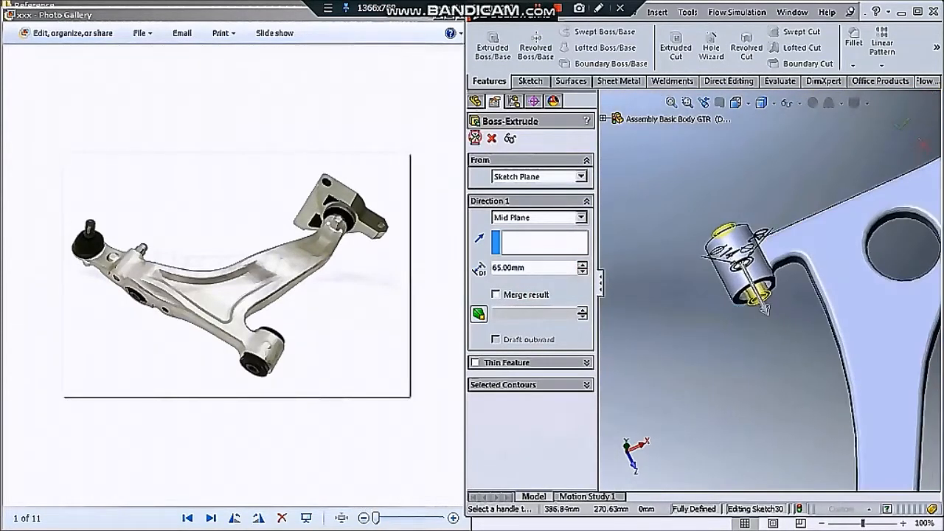
scroll(811, 295, up, 4)
middle_drag(818, 302, 762, 197)
Start a chamfer on the notch edge beside the arm's end cylinder with 8 mm distance and 45° angle
scroll(876, 333, down, 2)
scroll(875, 327, down, 3)
click(850, 60)
click(492, 139)
click(853, 67)
click(857, 94)
click(788, 295)
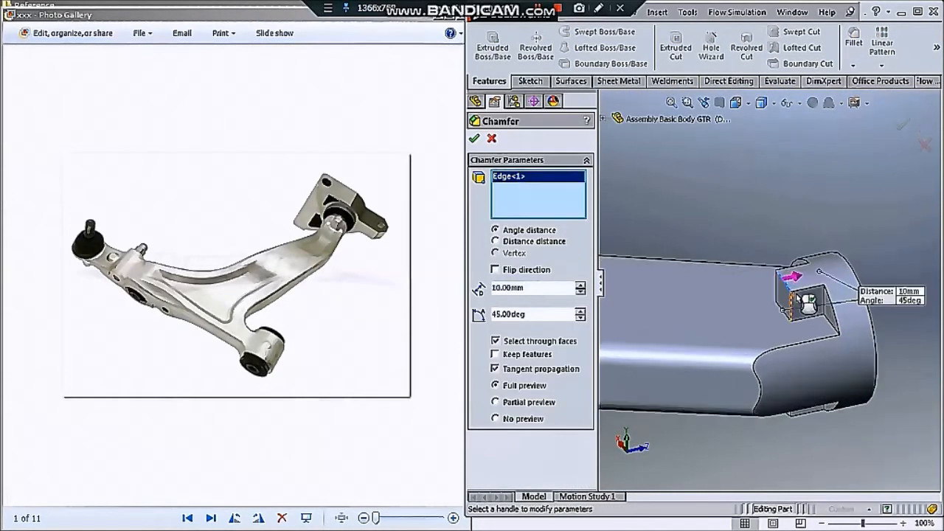
scroll(781, 295, down, 3)
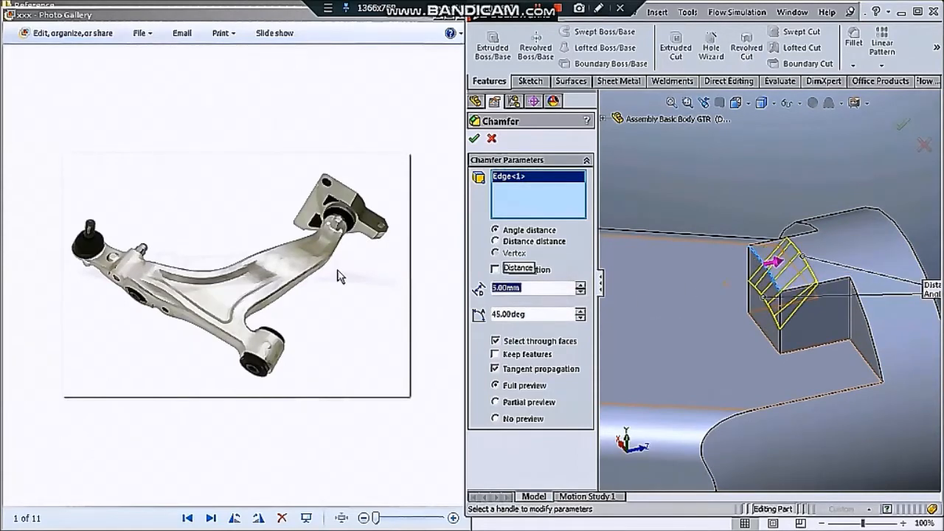
text(8)
key(Return)
Add the matching notch edge on the arm's opposite side to the chamfer and apply it
scroll(778, 288, up, 3)
middle_drag(775, 317, 778, 229)
click(772, 450)
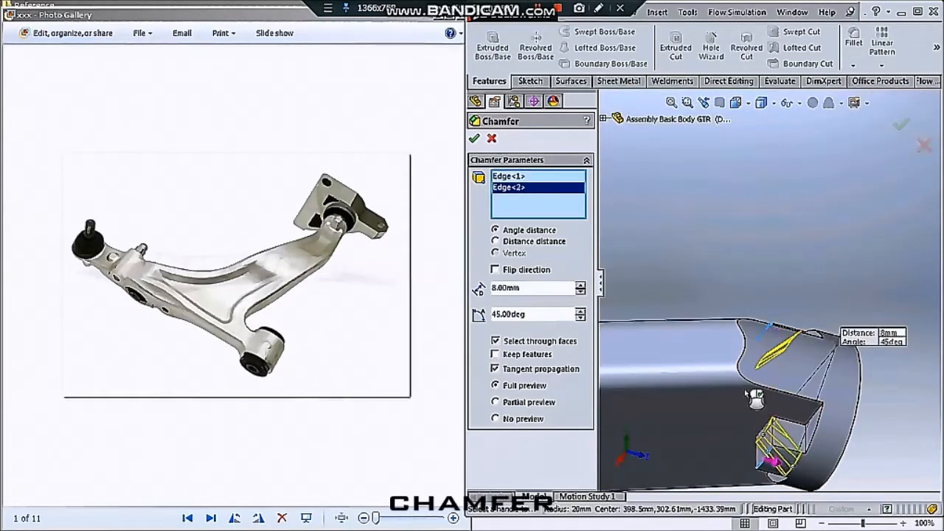
middle_drag(754, 396, 634, 443)
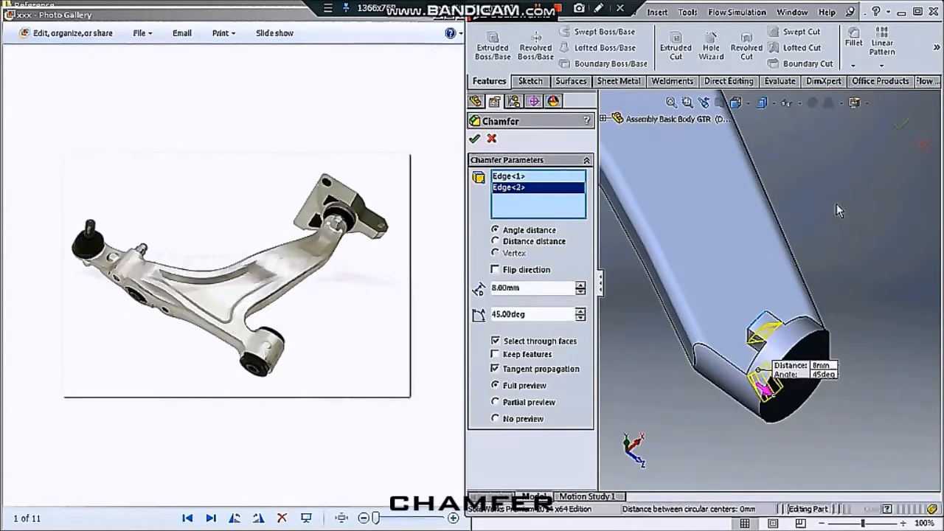
key(Return)
Sketch a circle centred on the end face of the cylinder at the arm's narrow tip
scroll(799, 285, up, 4)
mouse_move(799, 285)
middle_down()
mouse_move(839, 278)
mouse_move(786, 295)
middle_up()
scroll(781, 300, down, 3)
click(783, 301)
click(856, 255)
scroll(784, 337, down, 10)
click(530, 81)
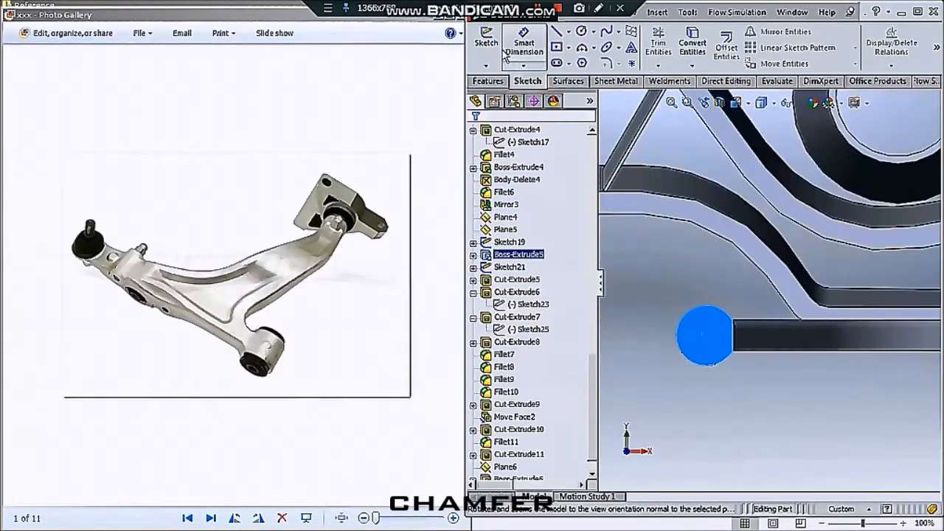
click(487, 43)
click(582, 32)
click(706, 335)
click(713, 350)
Dimension the circle on the tip cylinder's end face to 14 mm diameter
click(524, 43)
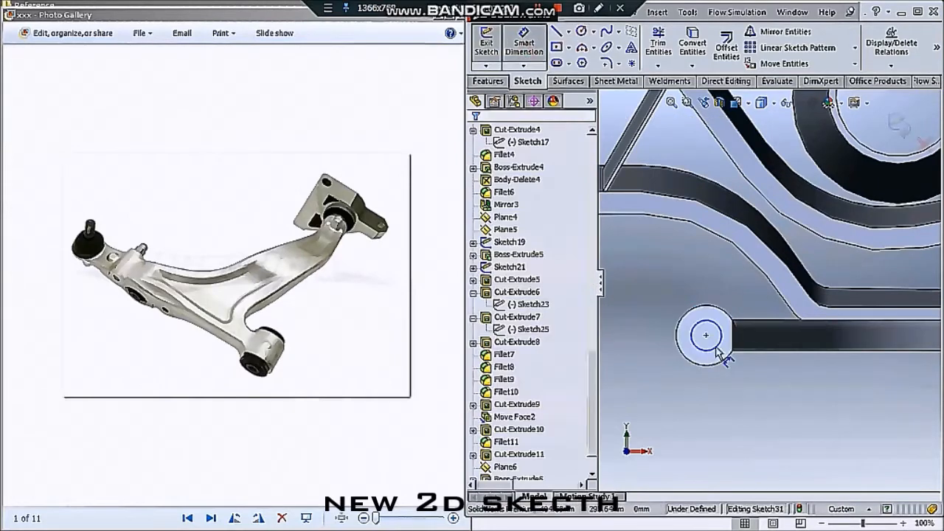
click(712, 349)
click(737, 404)
text(14)
key(Return)
key(Escape)
Extrude the 14 mm circle outward from the arm's tip as a Blind boss 35 mm long
scroll(764, 287, up, 4)
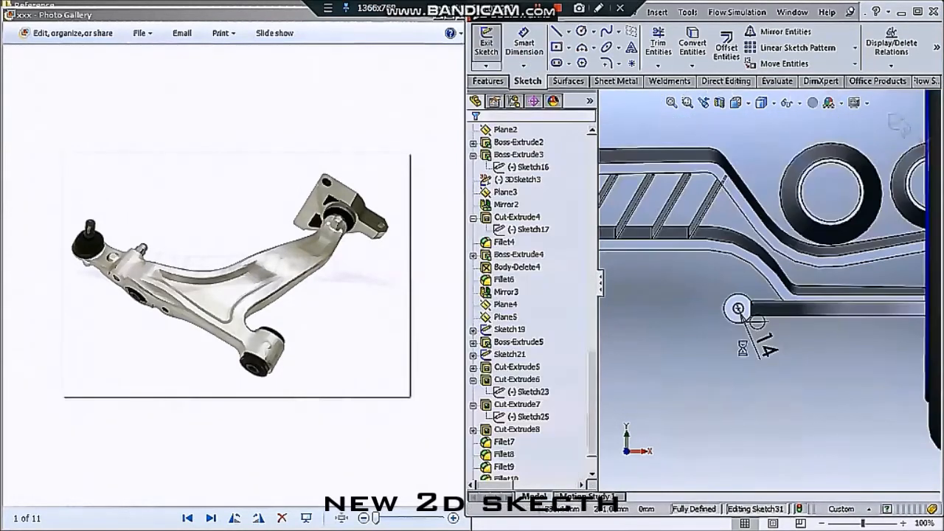
middle_drag(760, 290, 777, 319)
click(488, 81)
click(493, 45)
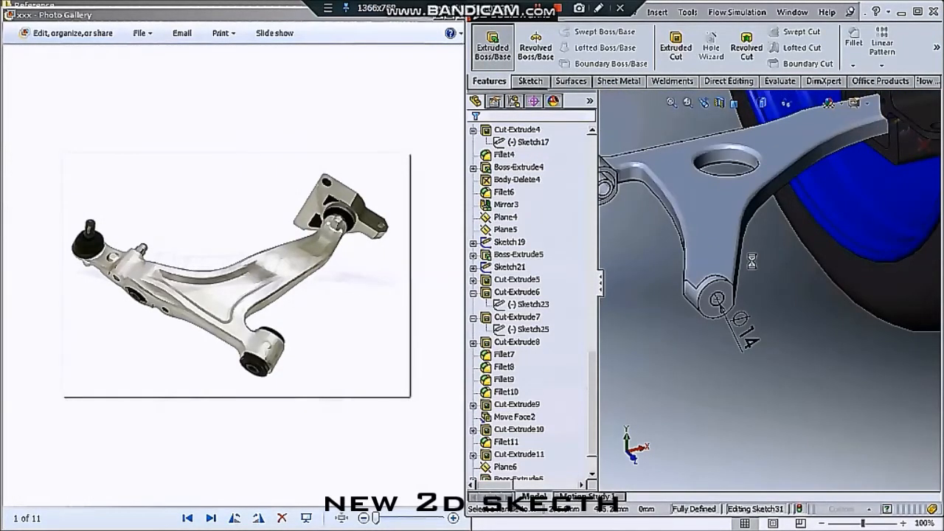
click(583, 271)
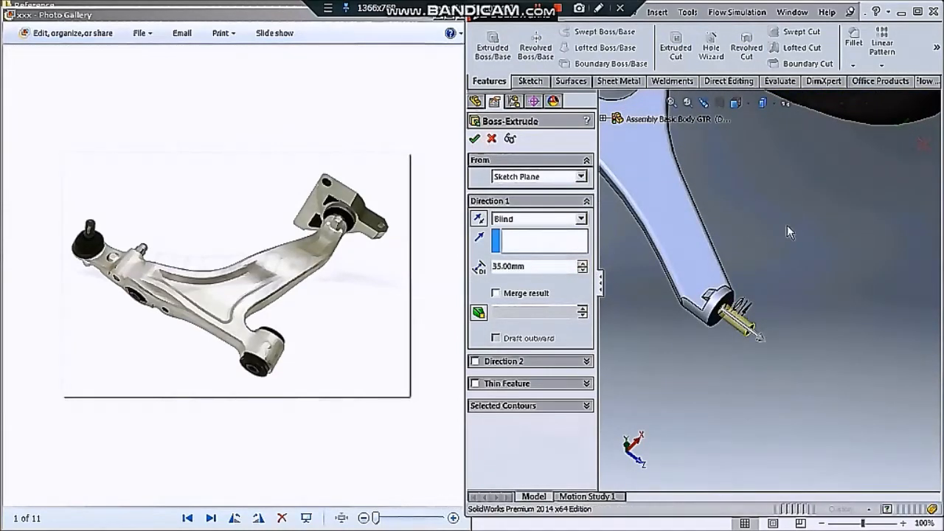
scroll(782, 227, up, 6)
middle_drag(780, 227, 763, 210)
scroll(775, 222, up, 2)
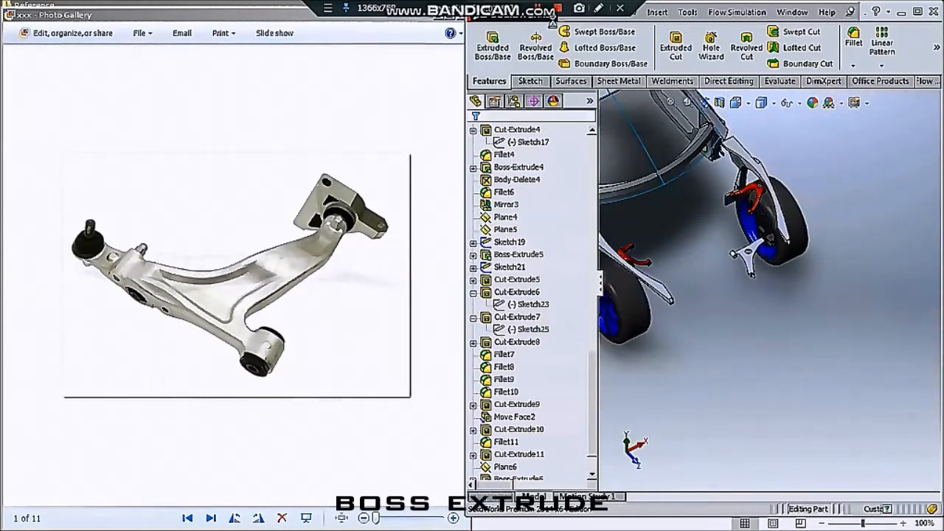
Apply a 5 mm fillet to the short edge beside the arm's tip cylinder
scroll(806, 275, down, 8)
click(804, 333)
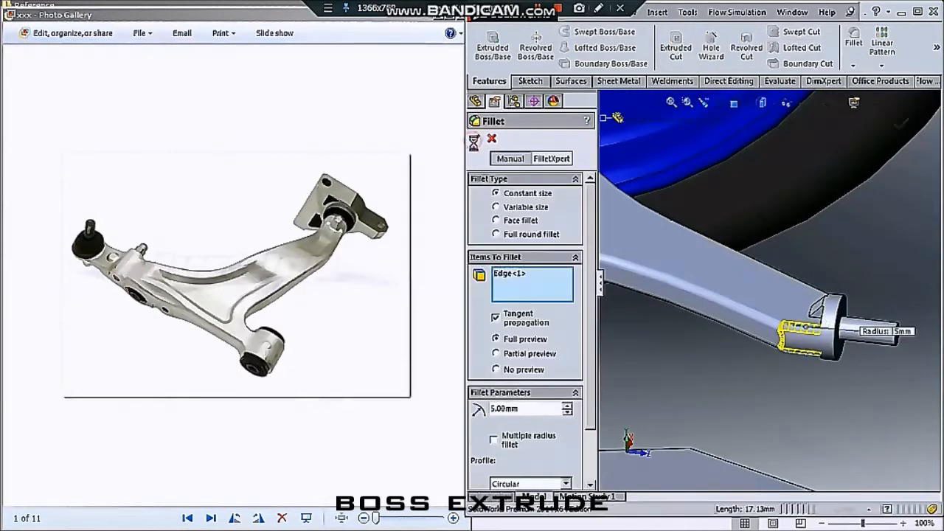
key(Return)
scroll(696, 299, up, 8)
middle_drag(696, 299, 675, 288)
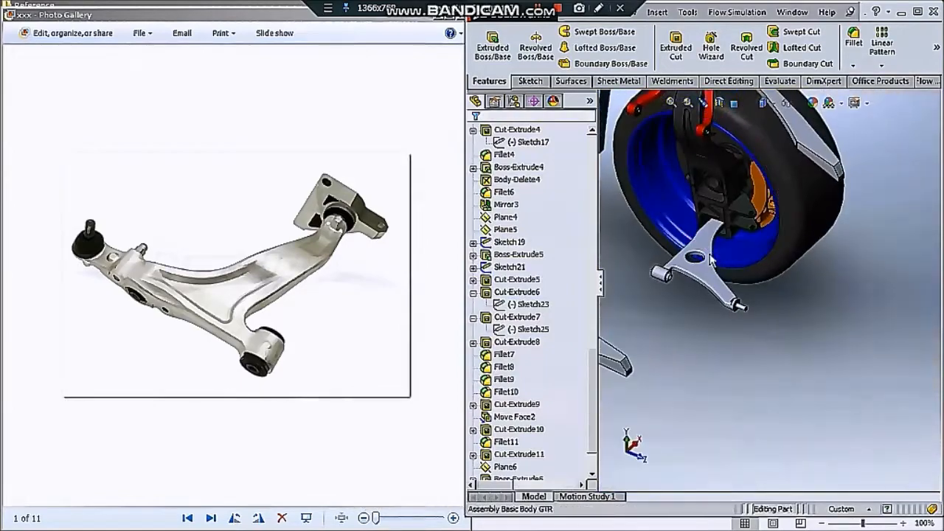
Examine the finished arm and browse the Photo Gallery reference pictures as far as the WF452-2 suspension assembly
scroll(679, 221, down, 5)
click(314, 297)
scroll(127, 284, up, 2)
middle_drag(760, 245, 782, 254)
click(443, 255)
key(Right)
key(Right)
key(Right)
key(Right)
key(Right)
key(Right)
key(Left)
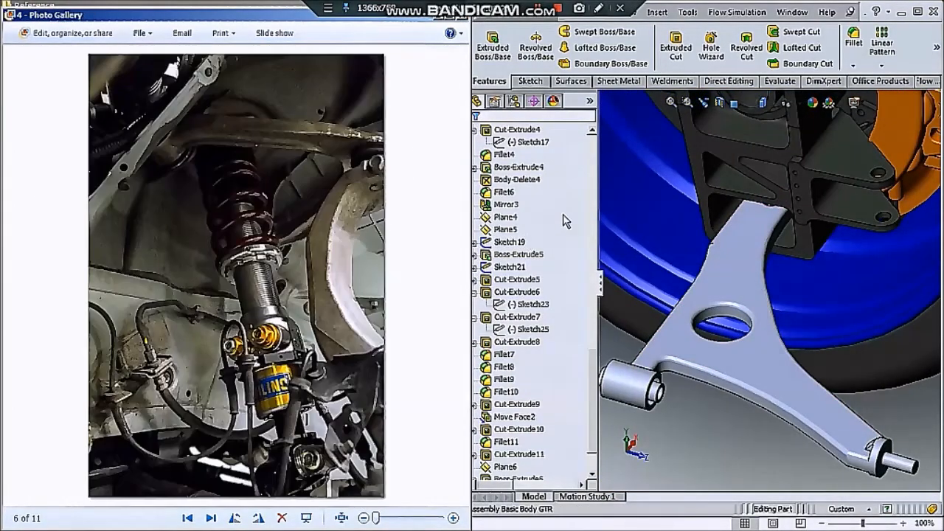
key(Right)
key(Right)
key(Right)
key(Right)
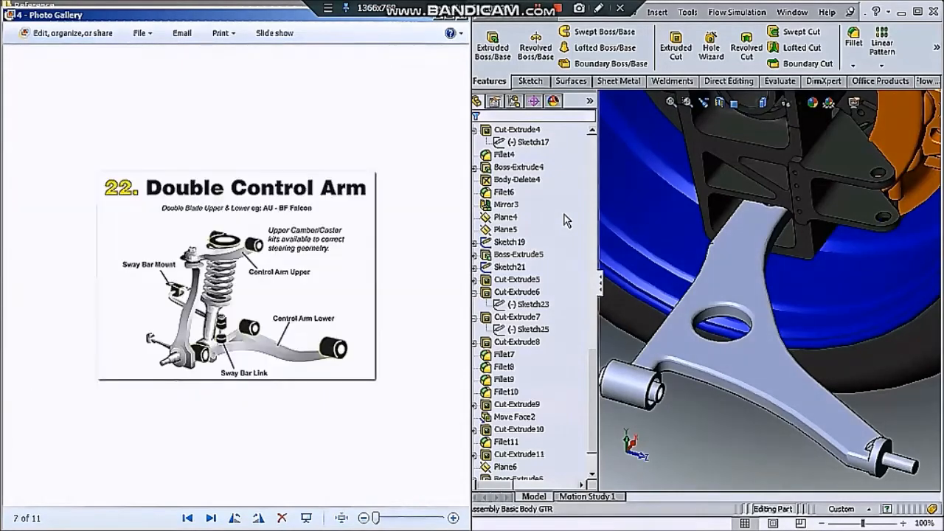
Switch back to SolidWorks and create a reference plane for the shock absorber from faces at the arm's wheel-bracket end
click(708, 355)
mouse_move(708, 356)
middle_down()
mouse_move(664, 331)
mouse_move(697, 356)
middle_up()
middle_drag(827, 331, 666, 176)
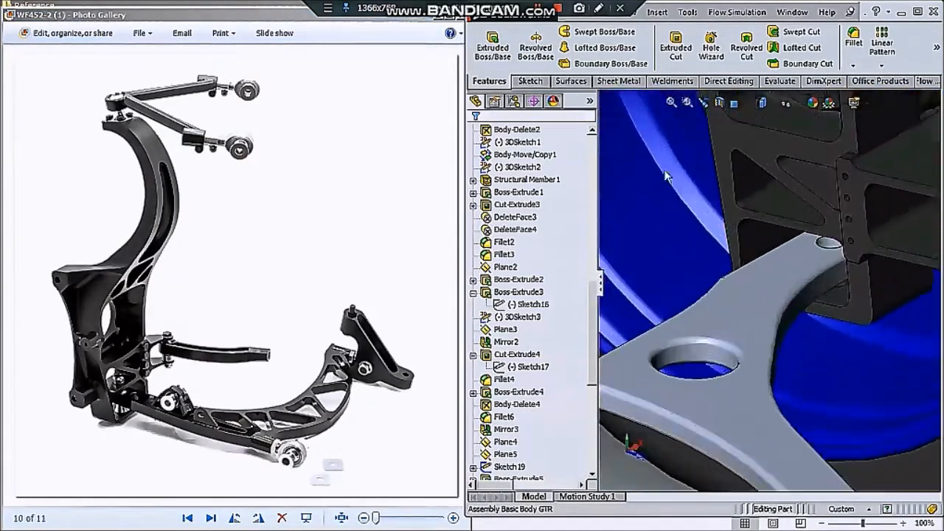
click(936, 46)
click(776, 95)
click(742, 128)
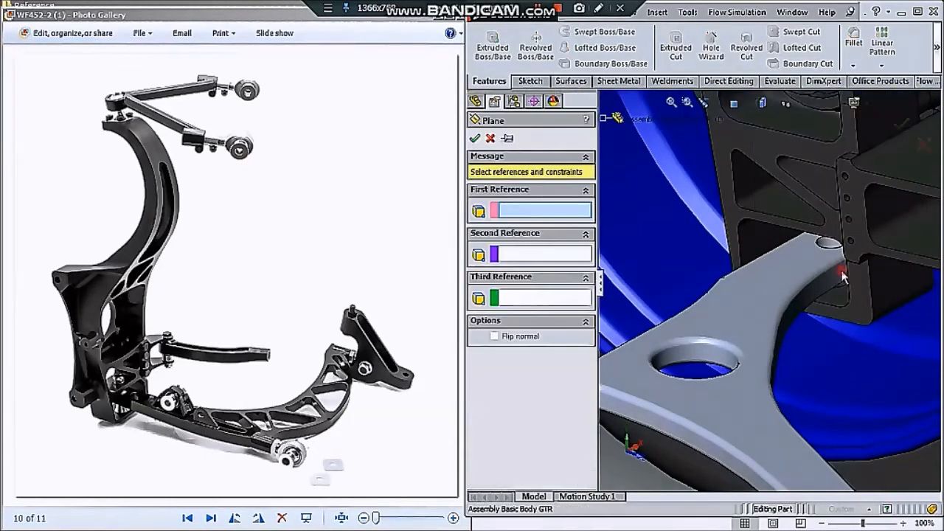
click(838, 277)
middle_drag(828, 273, 797, 280)
click(743, 293)
scroll(874, 285, down, 5)
middle_drag(871, 282, 686, 236)
click(823, 260)
scroll(823, 263, up, 5)
right_click(672, 207)
scroll(743, 255, up, 1)
Open a sketch on the new shock absorber plane, viewed normal to it, showing the reference sketch pictures with the model in wireframe
scroll(544, 440, down, 8)
right_click(506, 468)
click(565, 272)
scroll(876, 329, down, 10)
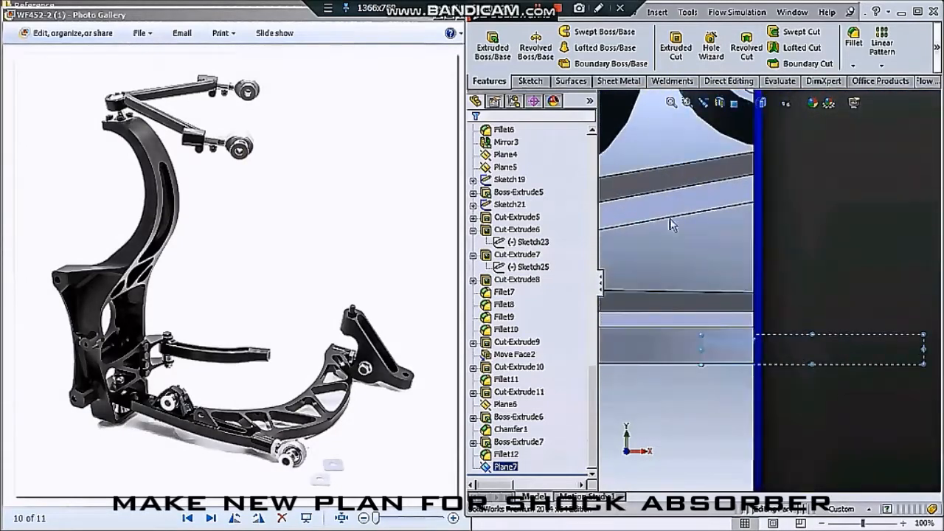
click(529, 82)
click(493, 55)
click(557, 32)
scroll(710, 331, up, 10)
click(789, 104)
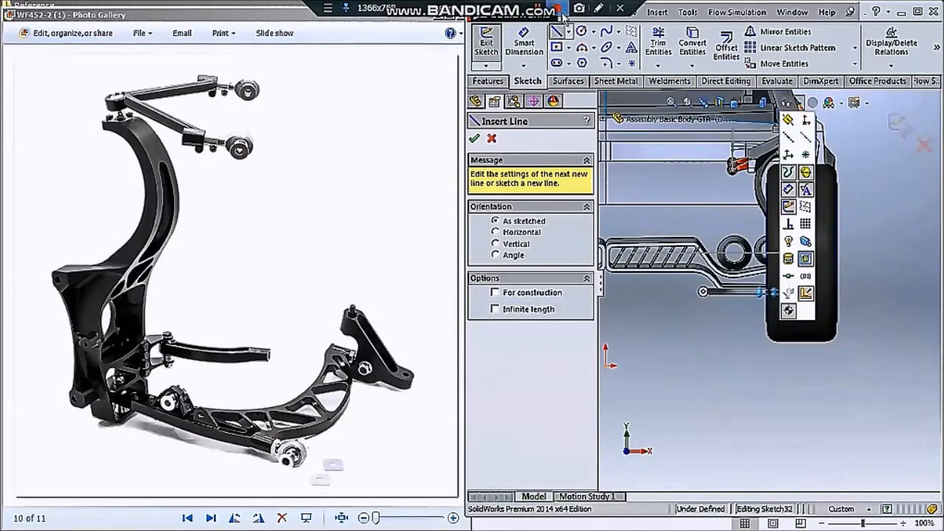
scroll(725, 288, down, 5)
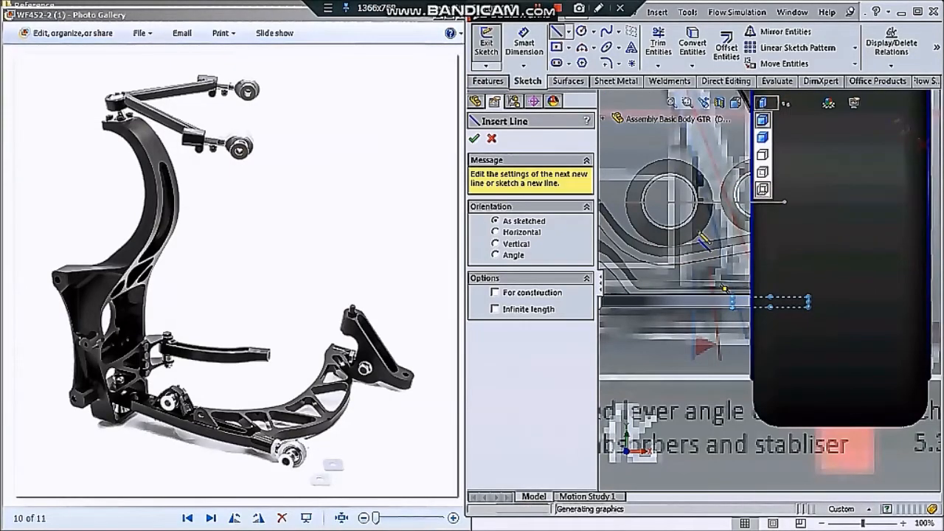
scroll(699, 233, down, 2)
Sketch a circle about 9.7 mm in diameter on the reference picture's red line, just above the arm's wheel-bracket end
click(582, 32)
scroll(784, 275, up, 5)
scroll(792, 289, down, 10)
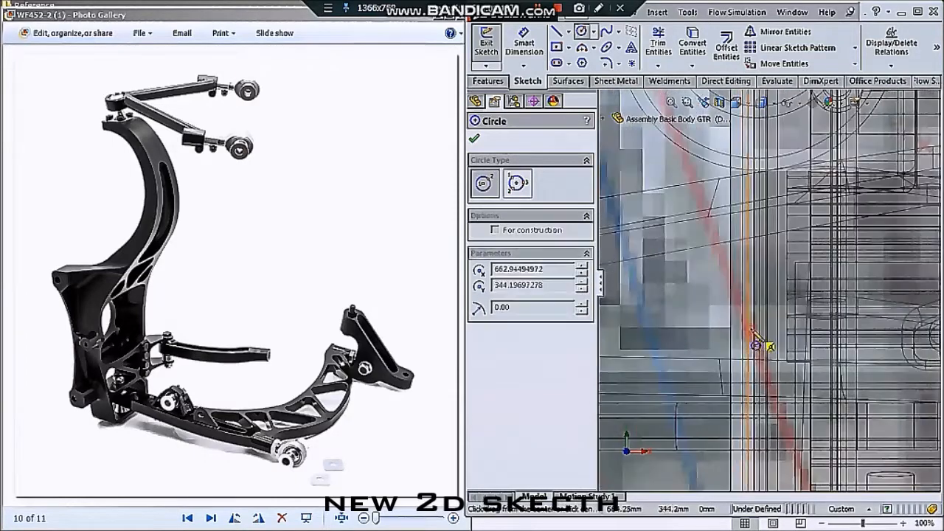
click(765, 357)
scroll(752, 325, down, 4)
click(742, 310)
click(767, 353)
key(Escape)
scroll(758, 332, up, 3)
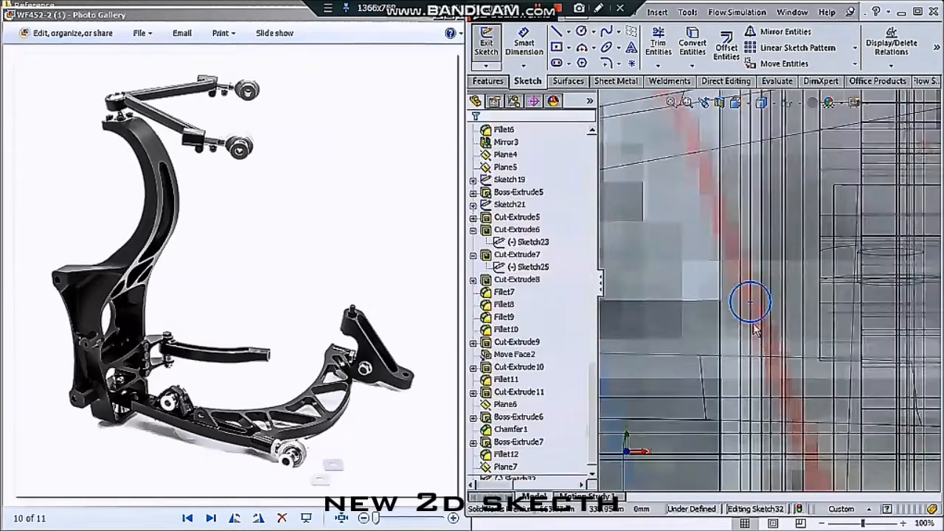
scroll(755, 329, down, 3)
click(752, 320)
click(671, 113)
Sketch a second, larger circle concentric with the first one
click(583, 31)
click(752, 283)
click(810, 275)
key(Escape)
scroll(784, 301, up, 6)
scroll(782, 301, down, 2)
Dimension the inner circle's diameter at 10 mm
click(525, 44)
click(777, 289)
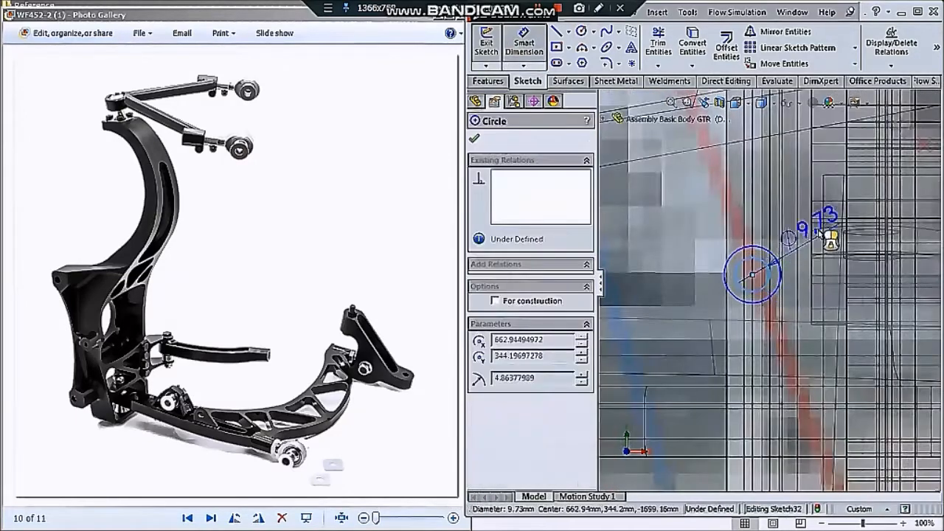
click(696, 226)
text(12)
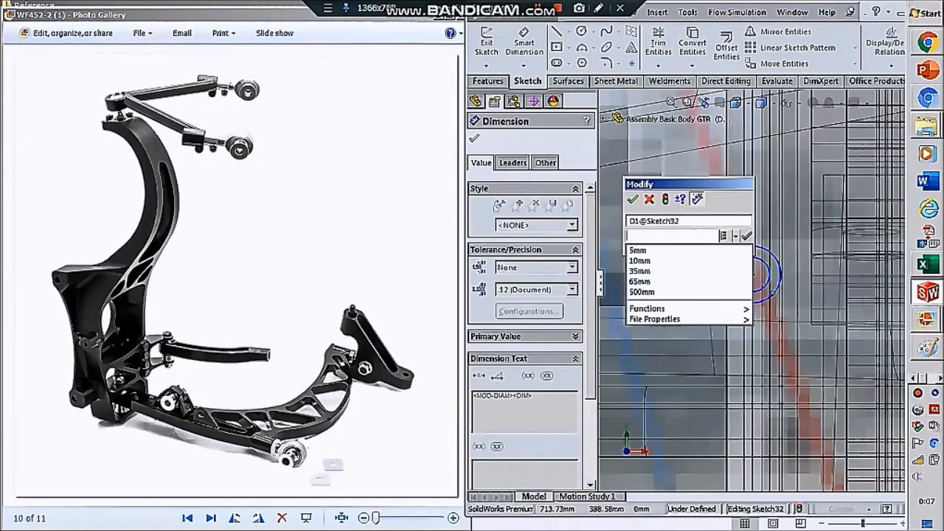
key(Return)
double_click(701, 210)
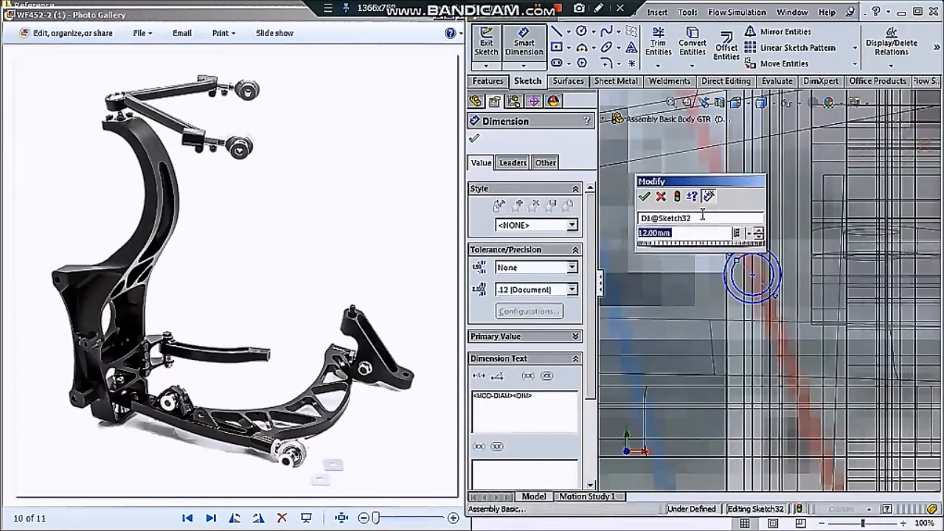
text(10)
key(Return)
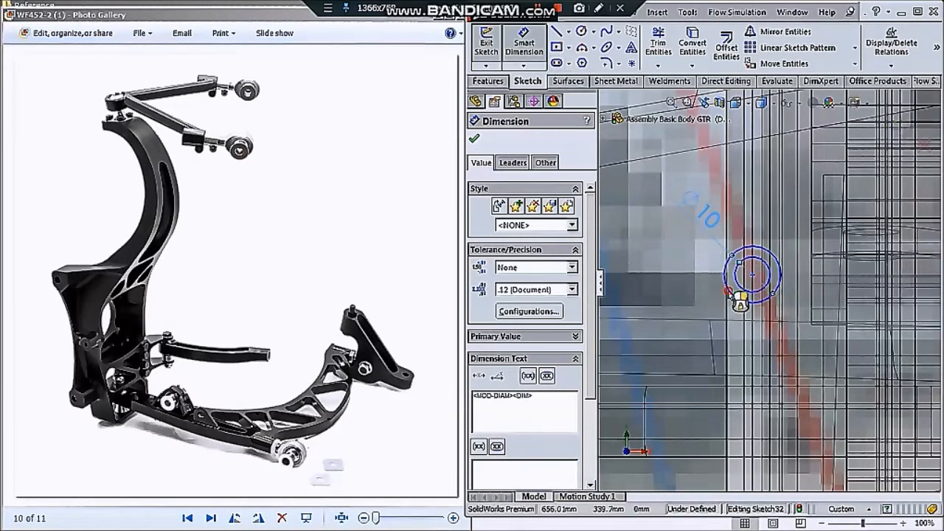
Dimension the outer circle's diameter at 16 mm
click(729, 292)
scroll(685, 262, up, 1)
click(685, 261)
text(16)
key(Return)
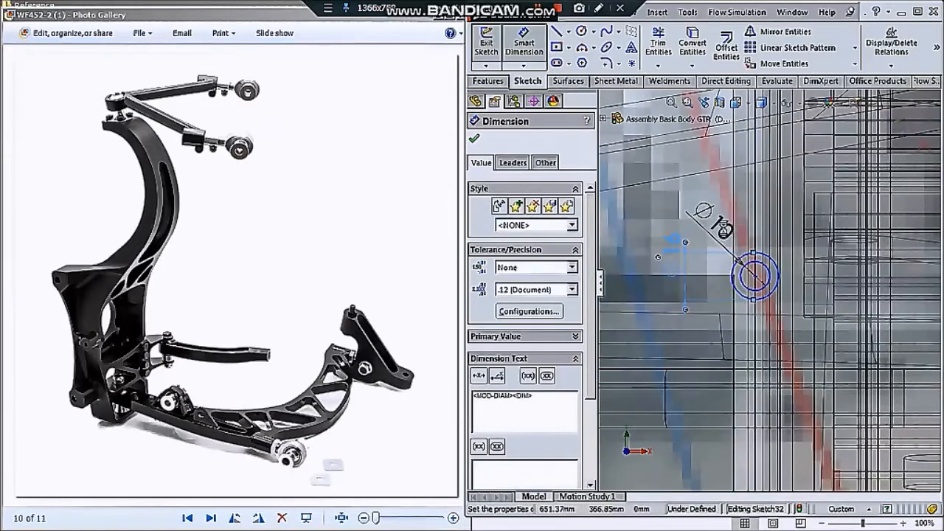
key(Escape)
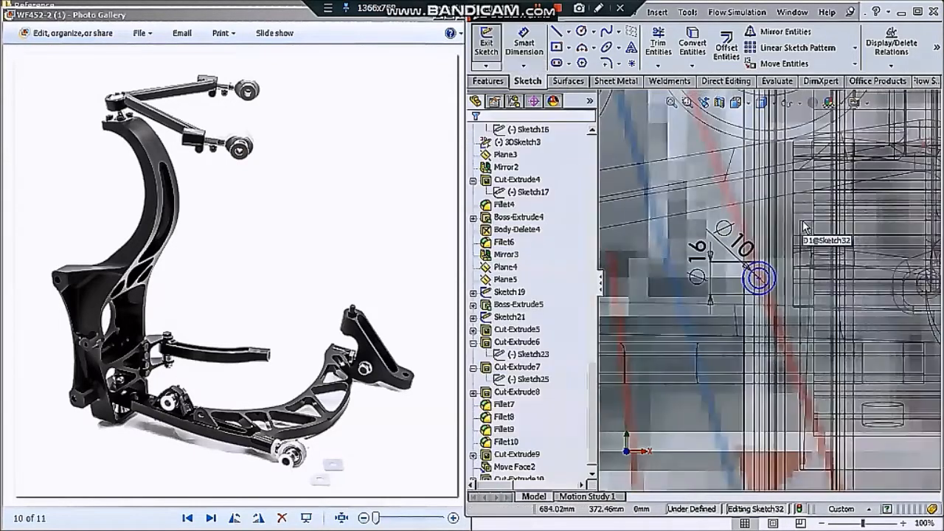
Return to shaded display and extrude the concentric circles as a Mid Plane boss 25 mm deep
key(e)
click(763, 103)
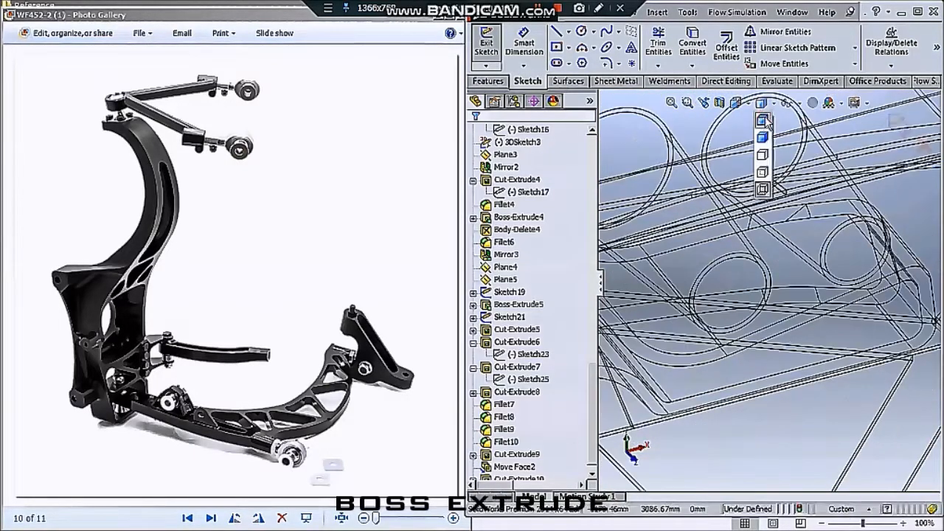
click(762, 121)
scroll(843, 416, up, 10)
scroll(810, 281, down, 6)
scroll(809, 281, down, 7)
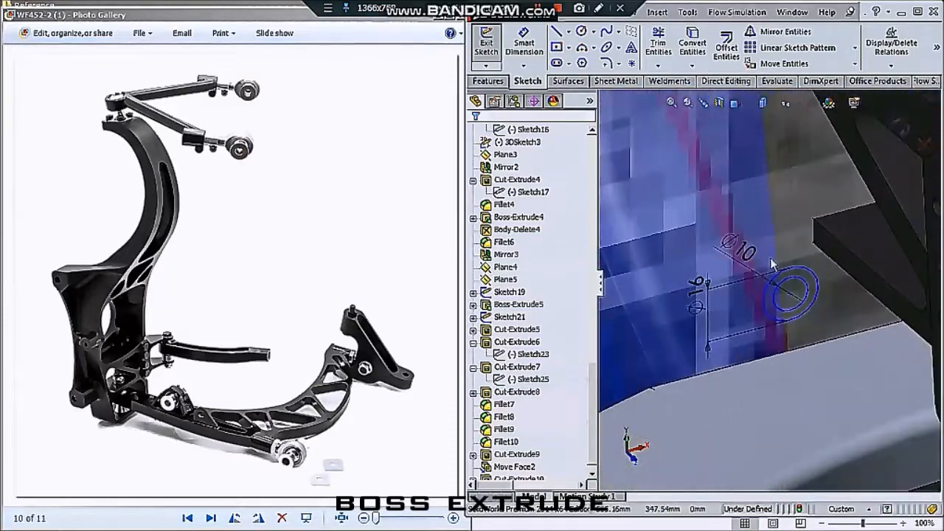
click(489, 82)
click(492, 49)
scroll(773, 313, up, 4)
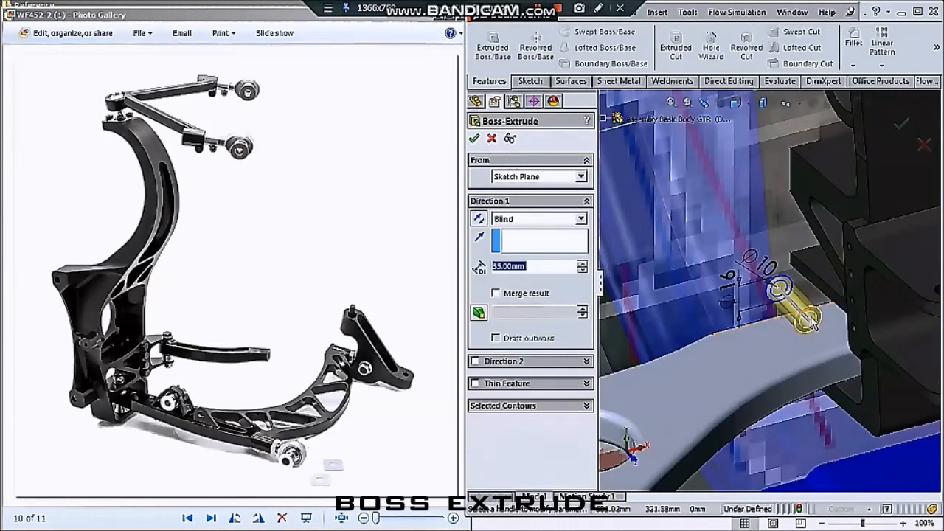
middle_drag(832, 323, 737, 244)
click(538, 219)
click(524, 270)
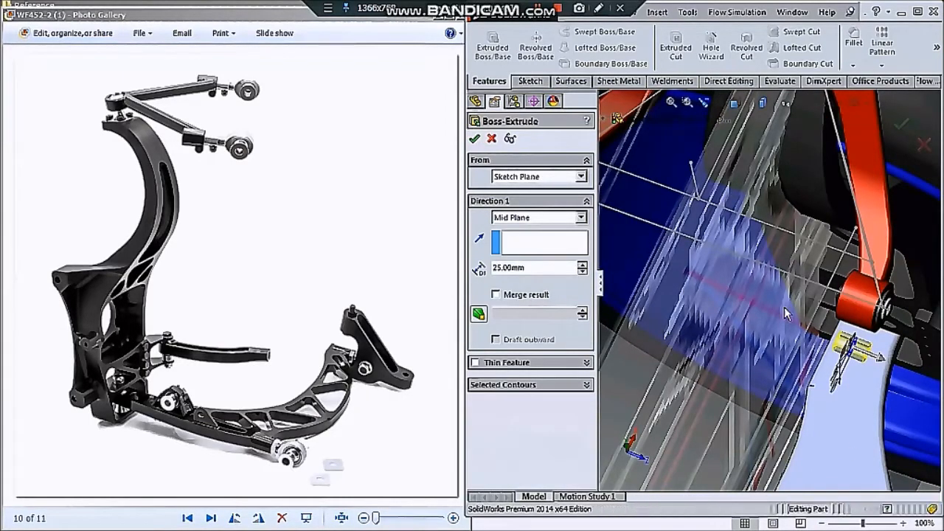
key(Return)
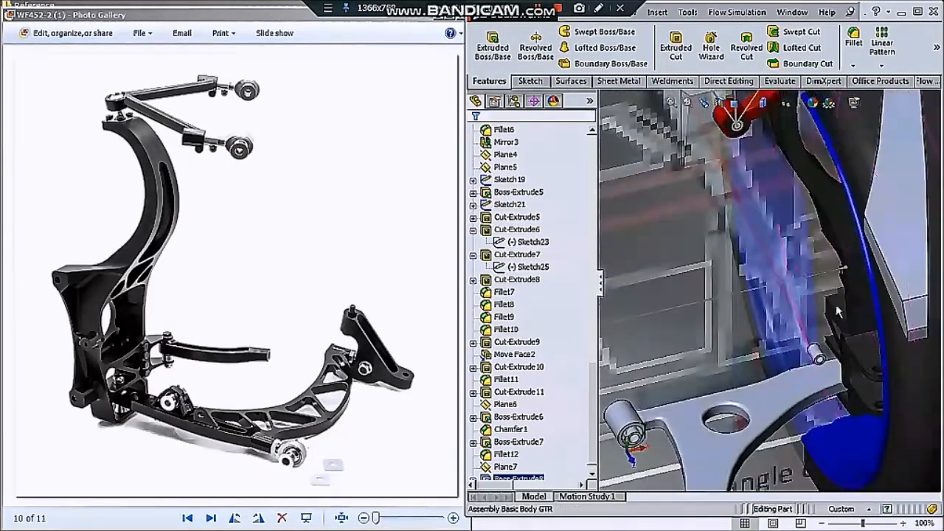
Start another sketch on the shock absorber plane in wireframe display and draw two circles concentric with the extruded sleeve
middle_drag(859, 267, 818, 269)
scroll(516, 456, down, 1)
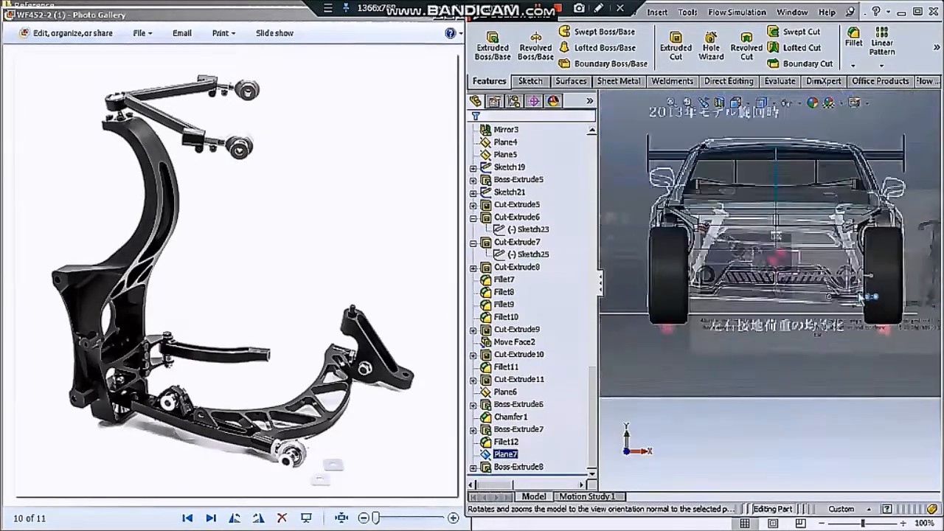
click(528, 81)
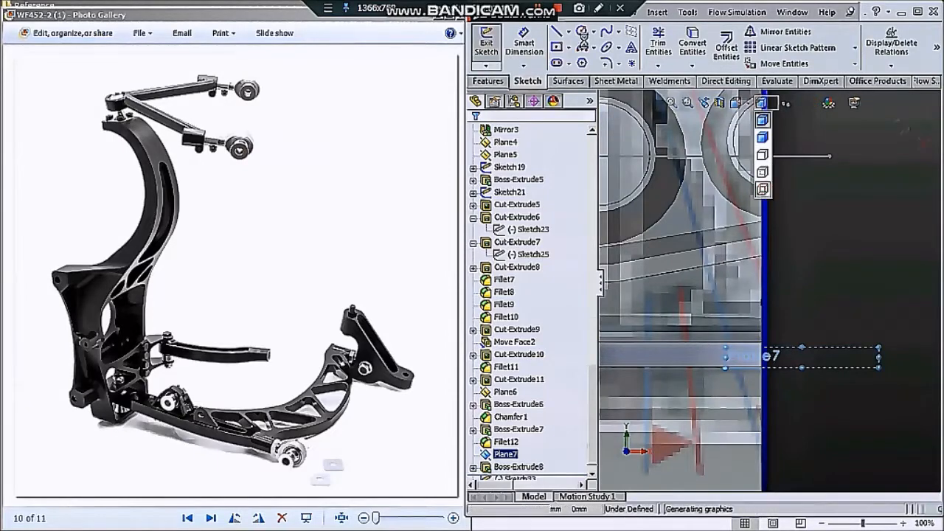
click(582, 32)
click(742, 224)
key(Escape)
click(583, 32)
click(741, 267)
click(715, 213)
key(Escape)
scroll(690, 234, up, 4)
scroll(692, 239, up, 2)
Draw connected lines from the outer circle diagonally down to the arm surface, horizontally to below the sleeve, and up to its centre
click(557, 32)
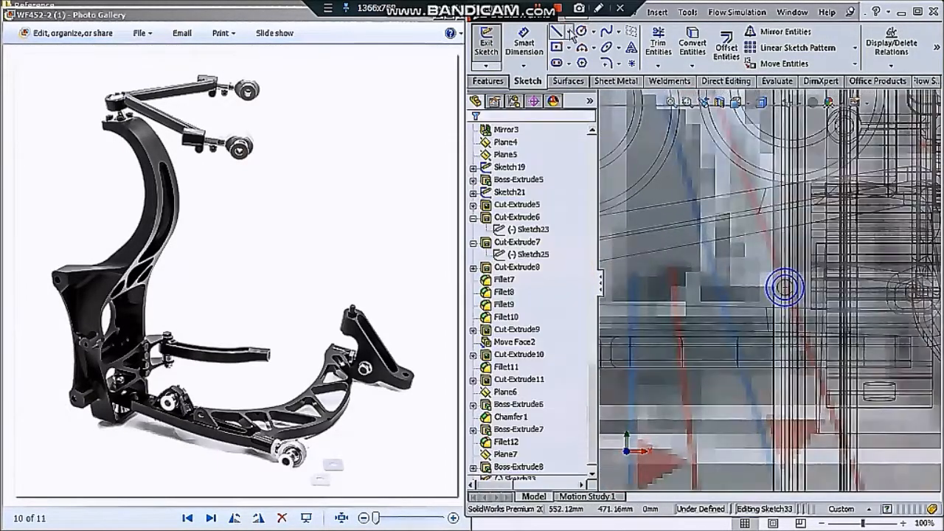
click(785, 286)
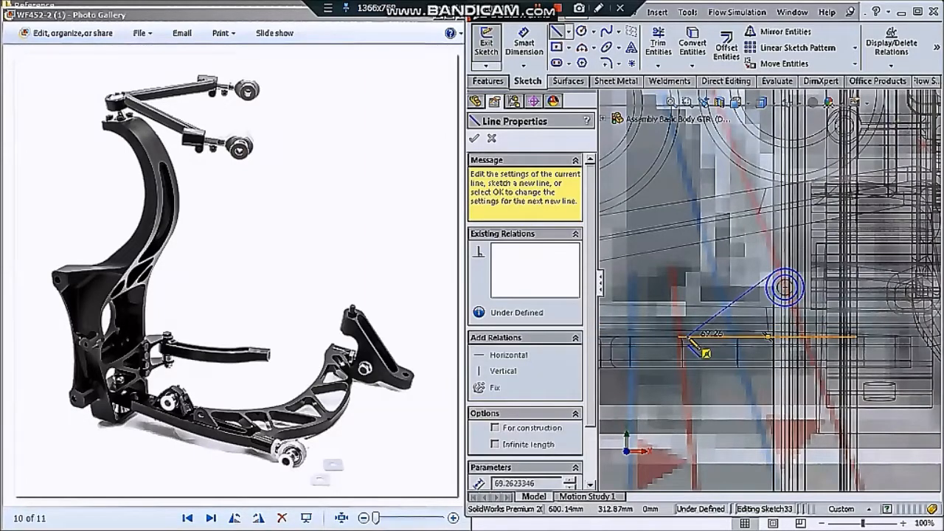
scroll(830, 354, down, 3)
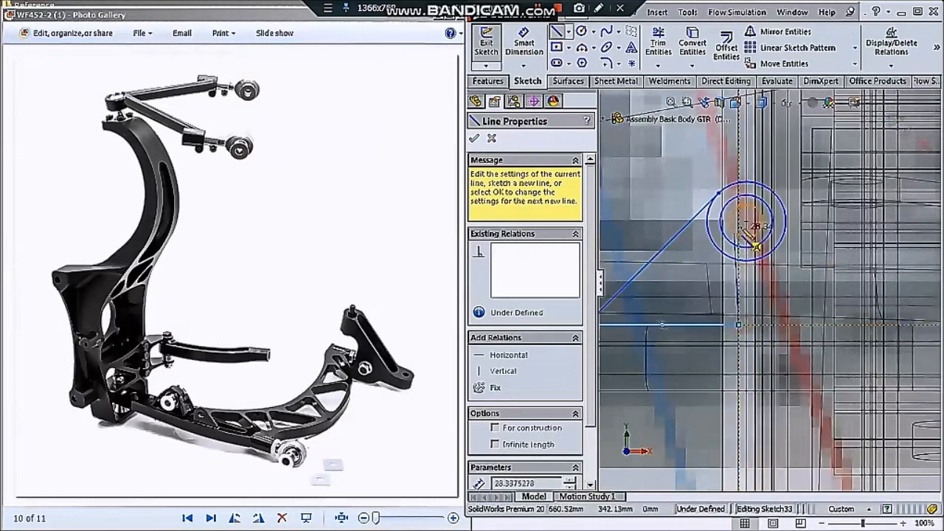
click(745, 223)
key(Escape)
Make the line into the sleeve's centre vertical and delete the relation that conflicts with it
click(743, 256)
click(794, 207)
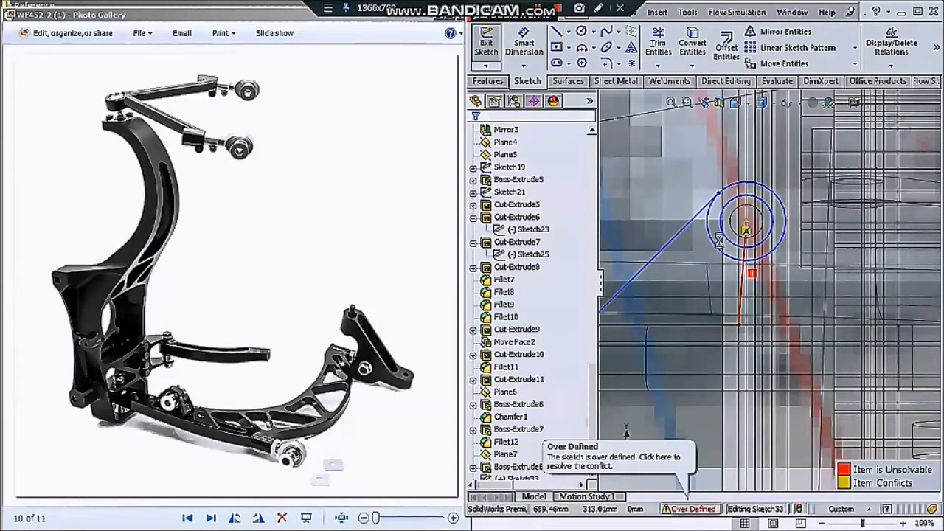
scroll(714, 260, down, 1)
click(743, 339)
key(Delete)
scroll(756, 273, up, 1)
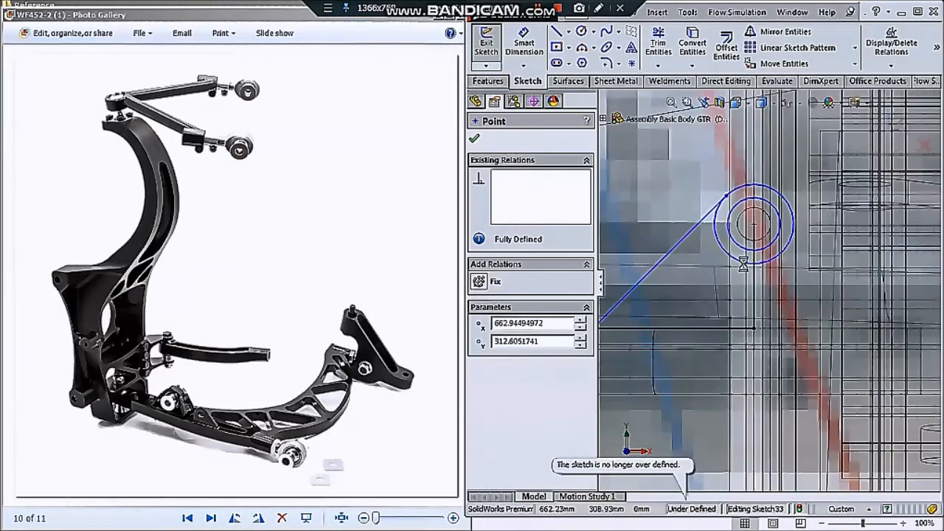
Mirror the slanted line and the base line about the vertical centre line
scroll(767, 281, up, 3)
click(717, 260)
ctrl+click(751, 308)
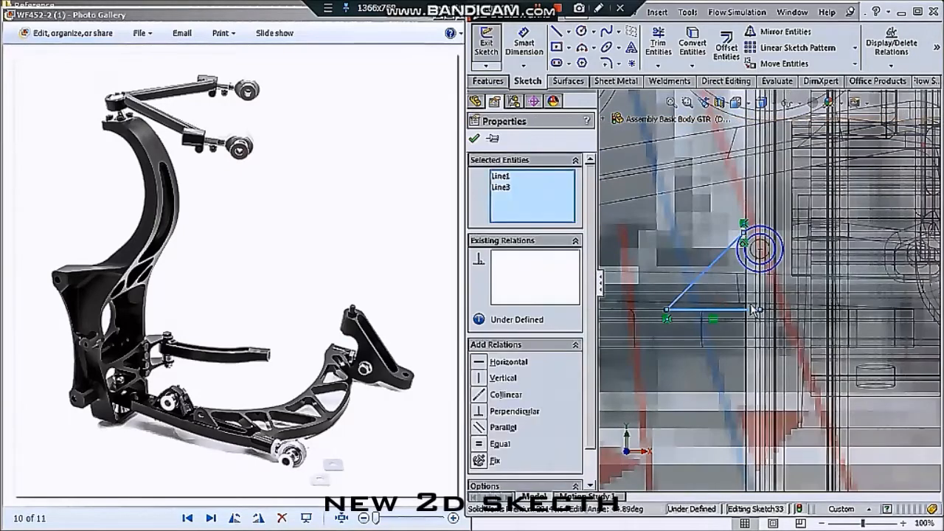
click(783, 32)
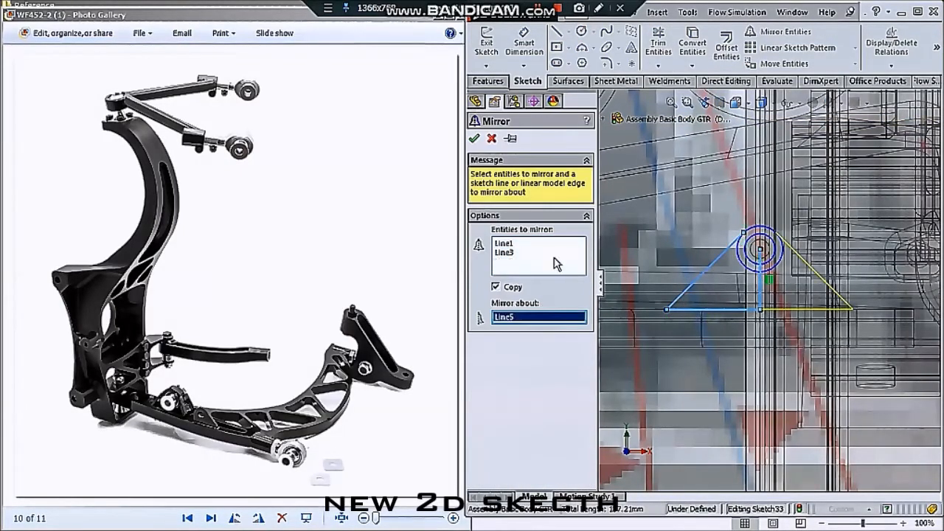
click(474, 139)
click(488, 81)
click(493, 46)
scroll(771, 288, down, 3)
click(770, 296)
click(730, 301)
click(732, 269)
scroll(745, 279, up, 3)
middle_drag(736, 275, 770, 272)
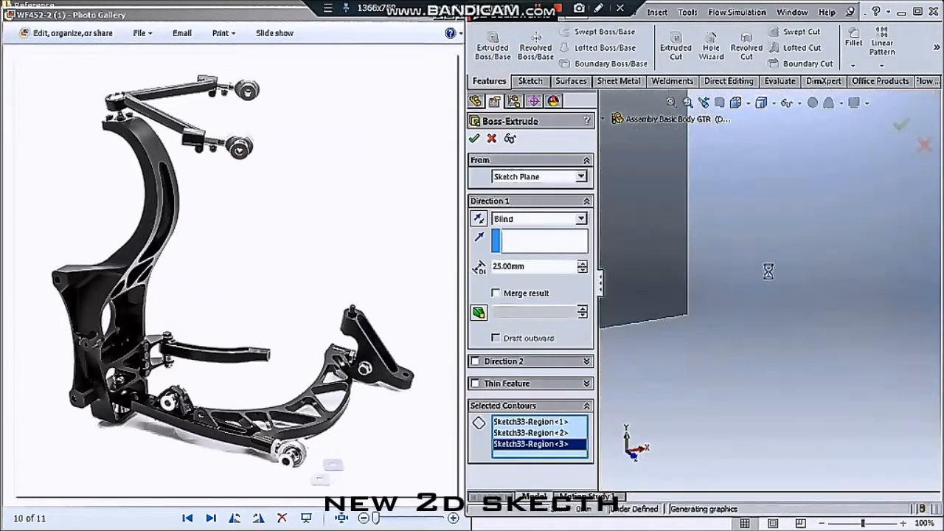
Switch the model back to shaded display and hide the reference sketch pictures
click(772, 104)
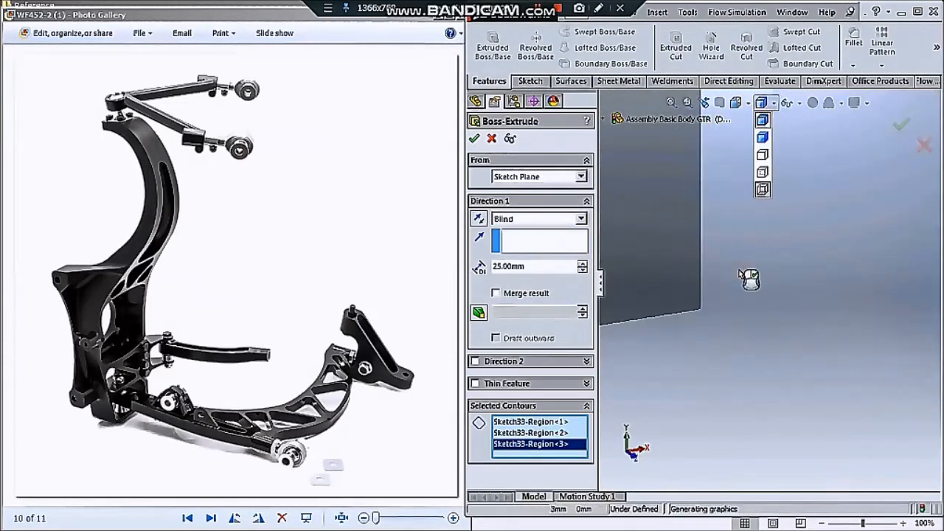
scroll(739, 275, up, 3)
click(786, 105)
click(787, 211)
scroll(754, 298, up, 4)
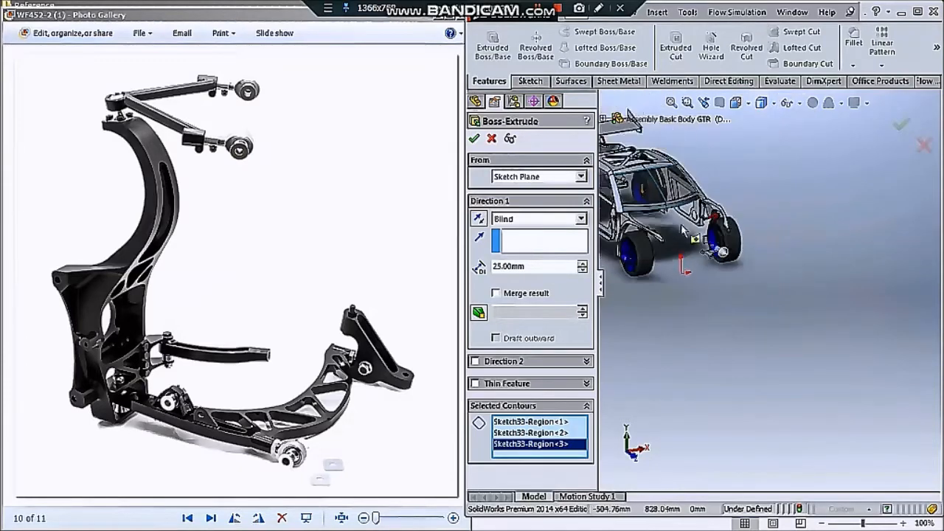
scroll(754, 279, down, 3)
scroll(760, 290, down, 10)
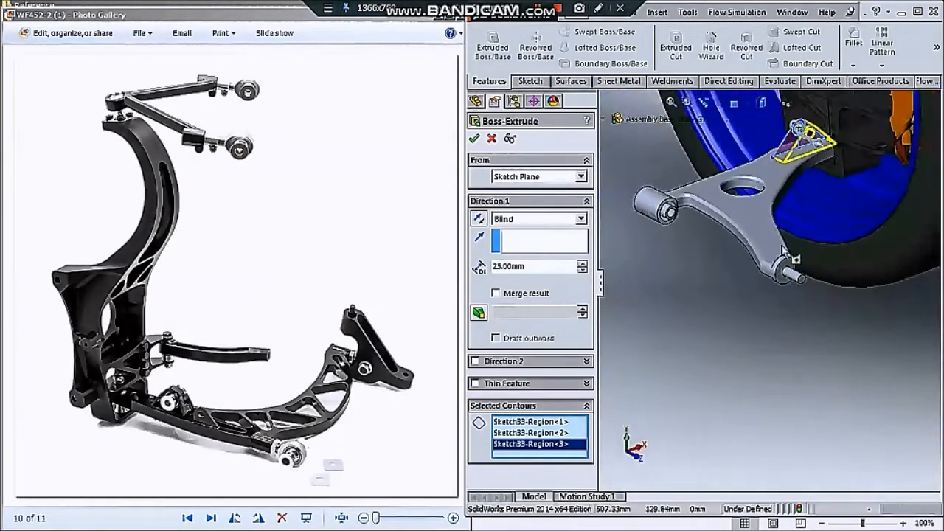
scroll(810, 148, down, 6)
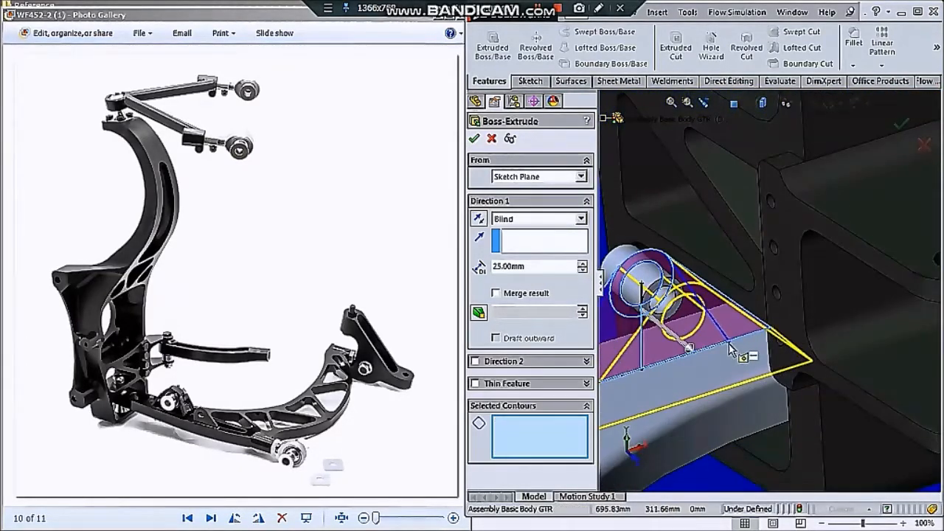
scroll(727, 343, up, 4)
key(Escape)
Move the mirrored triangle's lower corner slightly inward along the arm surface
middle_drag(717, 335, 700, 301)
scroll(699, 302, down, 4)
drag(794, 330, 778, 336)
scroll(763, 295, up, 4)
scroll(730, 308, down, 3)
Extrude both bracket triangles and the region around the sleeve as a Mid Plane boss, lowering the depth by one increment
click(492, 52)
click(680, 295)
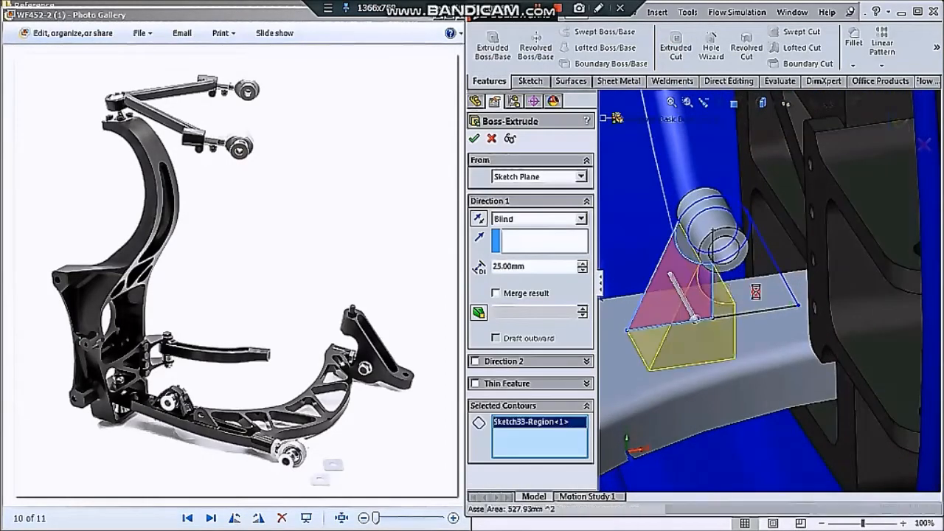
click(757, 294)
click(738, 215)
click(737, 217)
scroll(737, 217, down, 2)
click(720, 214)
click(581, 218)
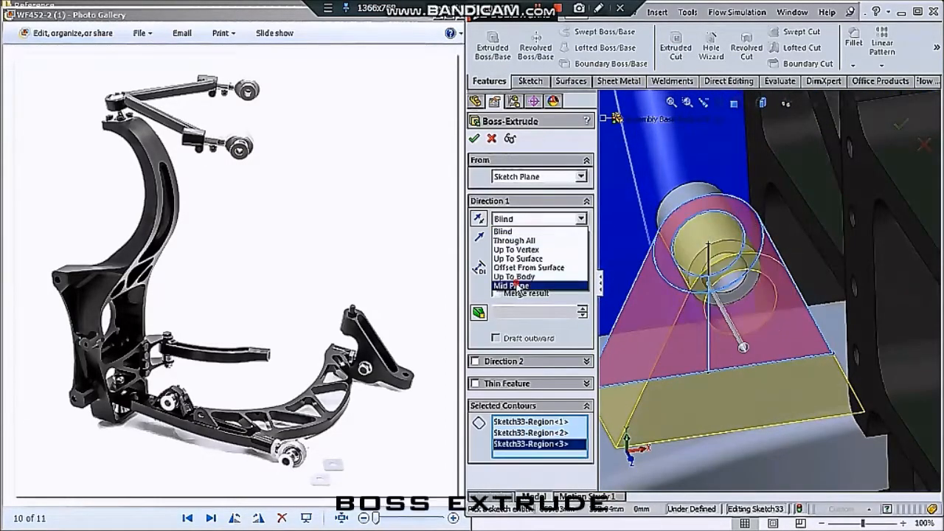
click(516, 291)
click(583, 271)
key(Return)
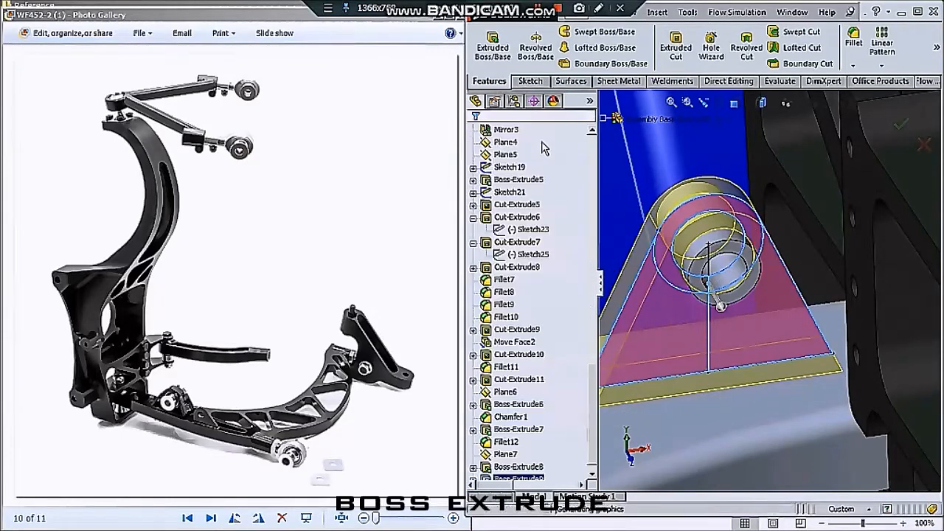
Examine the shock absorber bracket on the lower arm and within the complete chassis
scroll(684, 406, up, 5)
middle_drag(744, 321, 777, 278)
scroll(777, 279, up, 5)
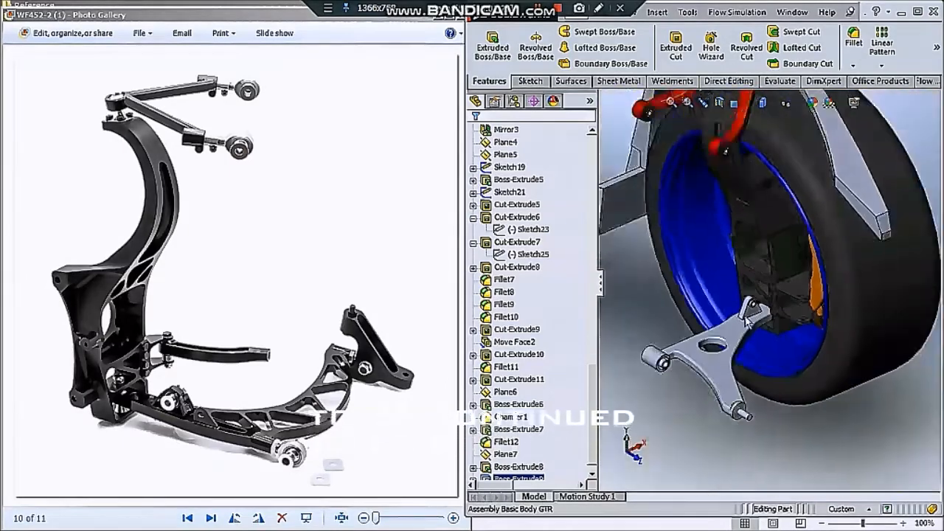
scroll(531, 295, up, 8)
scroll(738, 280, up, 4)
scroll(531, 295, up, 10)
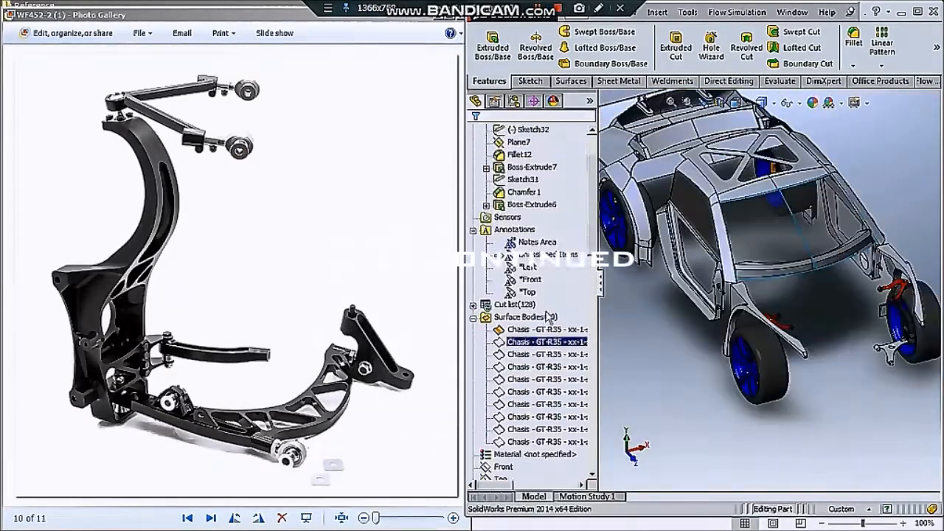
click(526, 354)
scroll(514, 377, down, 8)
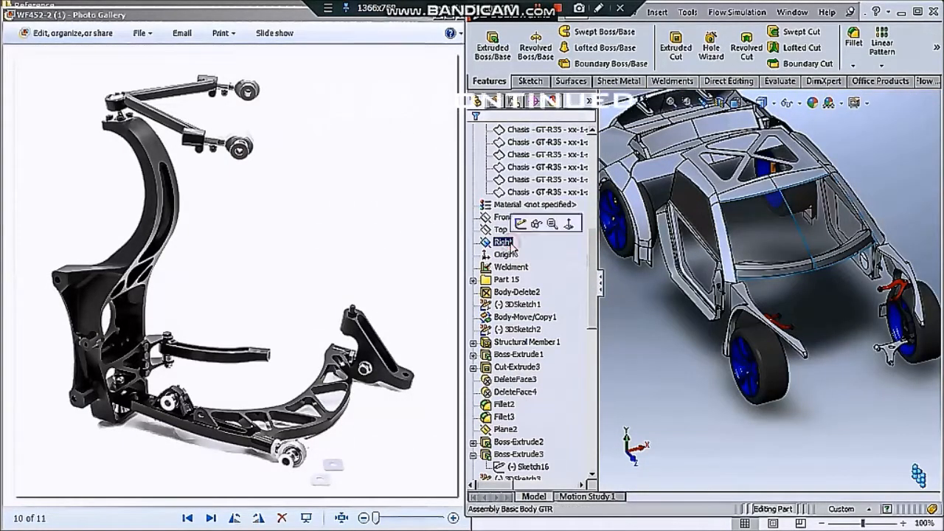
scroll(738, 295, up, 3)
Edit the appearance of the front lower suspension arm's body and set its color to red from the standard swatches
scroll(737, 332, down, 6)
scroll(811, 310, down, 3)
click(827, 302)
click(887, 280)
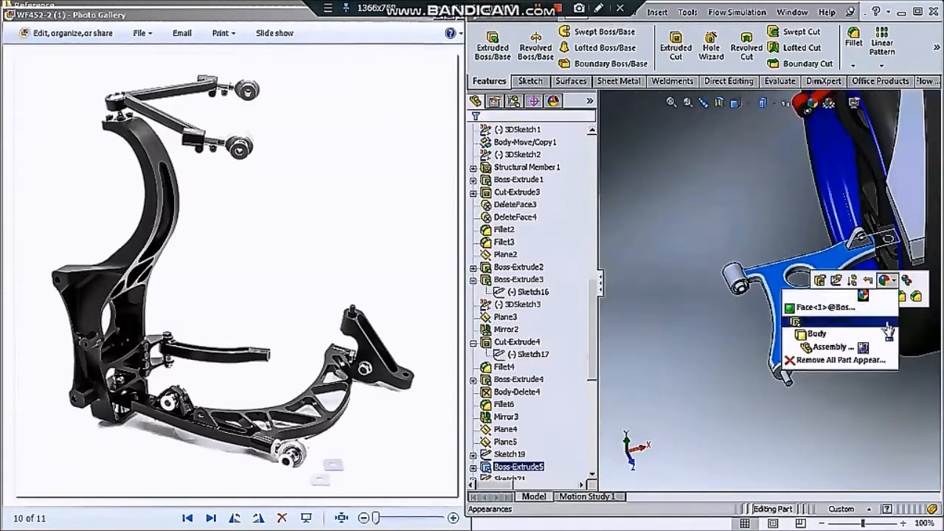
scroll(778, 332, up, 3)
scroll(797, 280, down, 6)
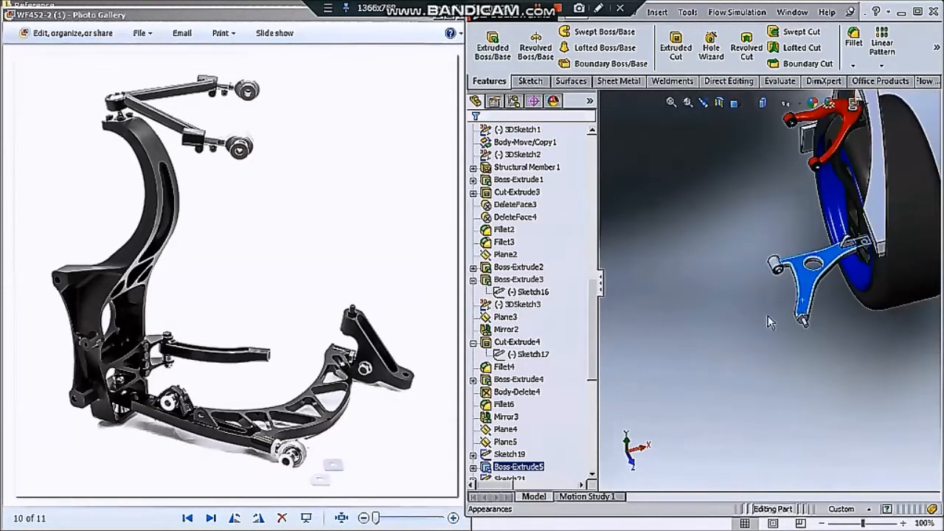
right_click(796, 244)
click(820, 65)
click(499, 435)
Add the shock absorber bracket's body to the same red appearance and apply it
scroll(747, 325, up, 4)
scroll(833, 221, down, 3)
click(823, 222)
scroll(792, 269, up, 3)
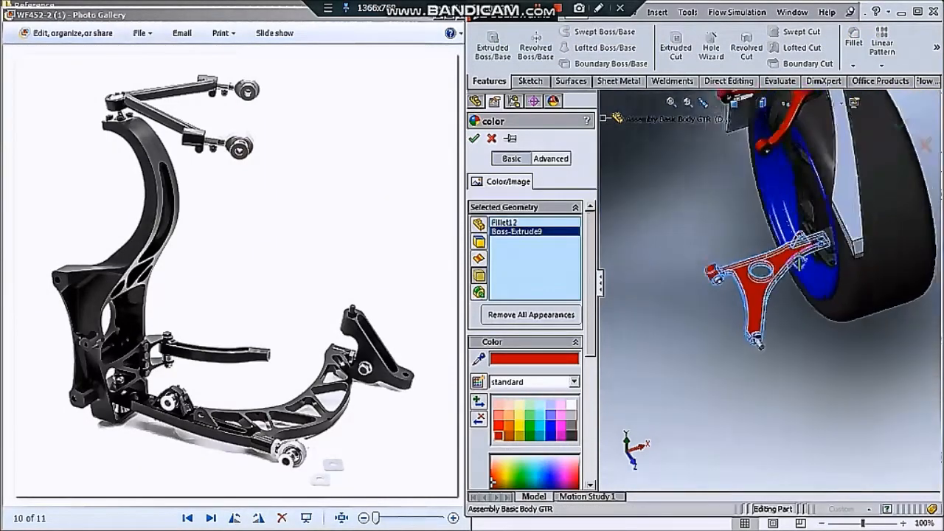
click(474, 138)
Mirror the front lower arm's bodies, including its end sleeves and shock absorber bracket, about the Right plane to the opposite wheel
scroll(686, 214, up, 5)
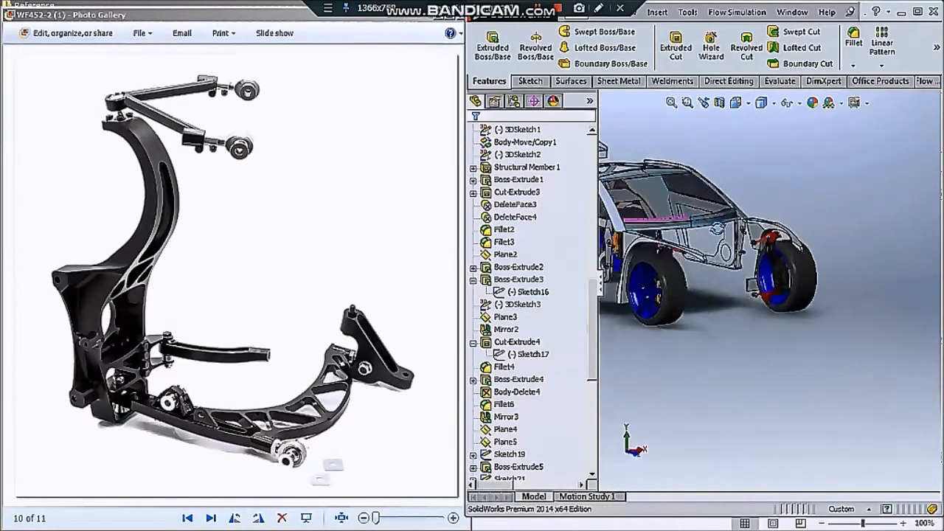
middle_drag(717, 229, 726, 249)
scroll(773, 251, down, 4)
scroll(777, 281, up, 3)
scroll(514, 380, up, 12)
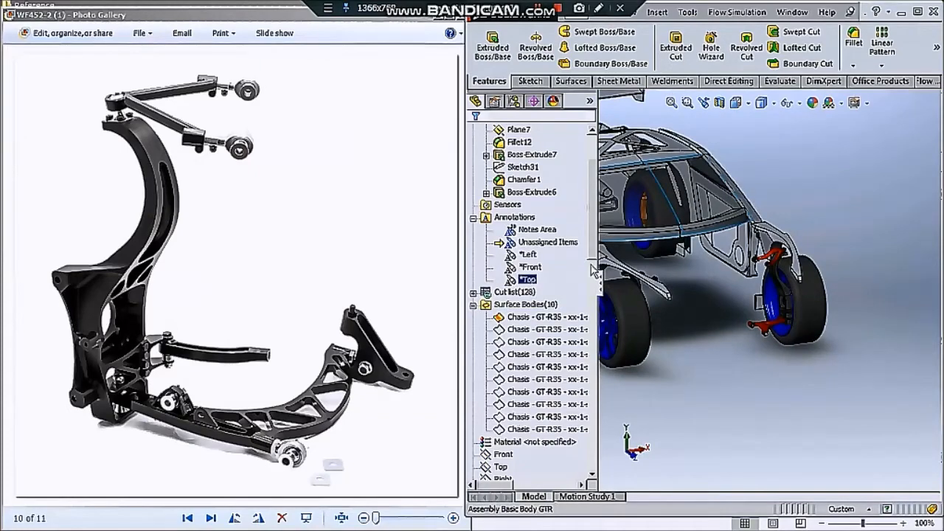
scroll(583, 310, down, 7)
click(503, 221)
scroll(531, 295, up, 4)
click(882, 65)
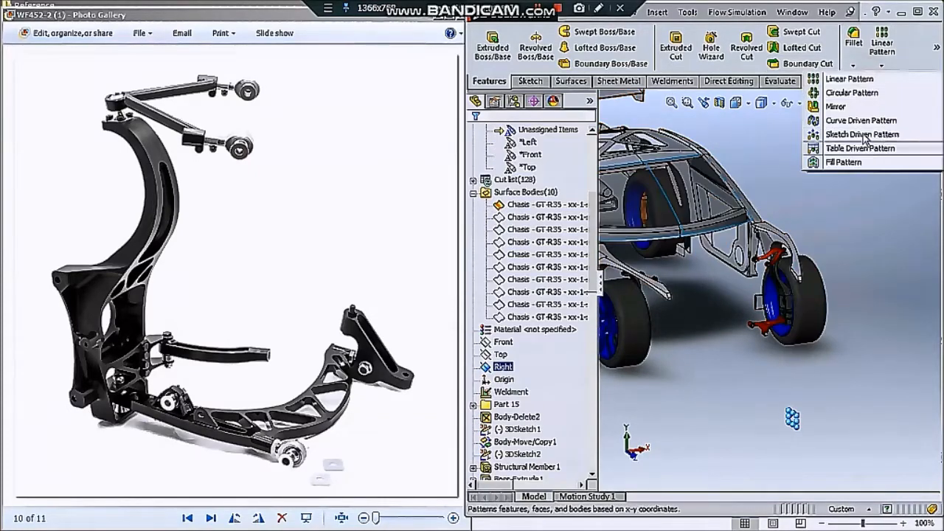
click(836, 106)
click(516, 247)
scroll(789, 288, down, 5)
click(774, 353)
click(739, 380)
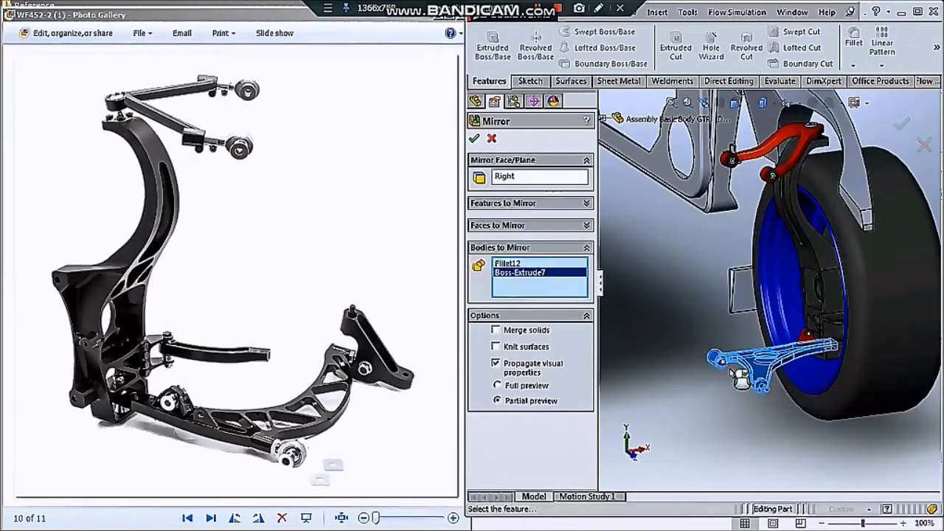
click(807, 336)
scroll(804, 337, up, 5)
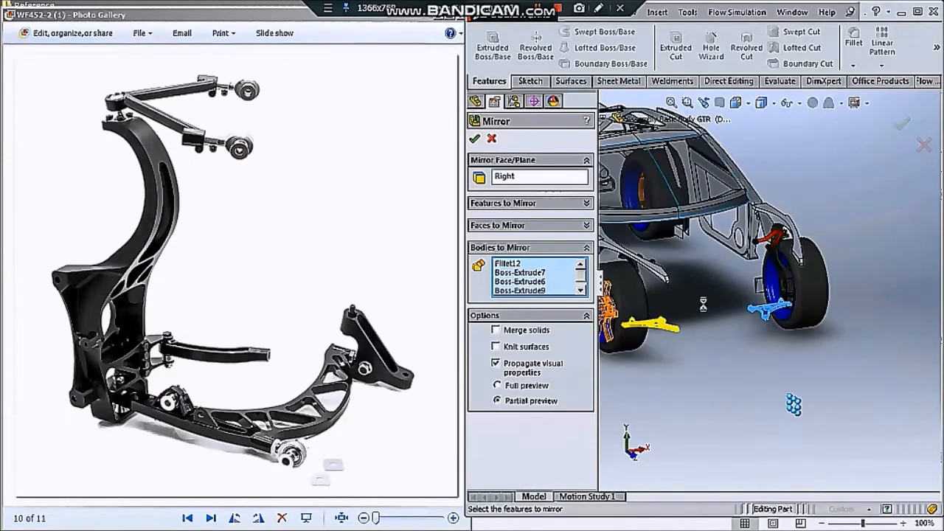
key(Return)
Examine both front lower arms from the top and front, and within the complete chassis
scroll(704, 311, up, 3)
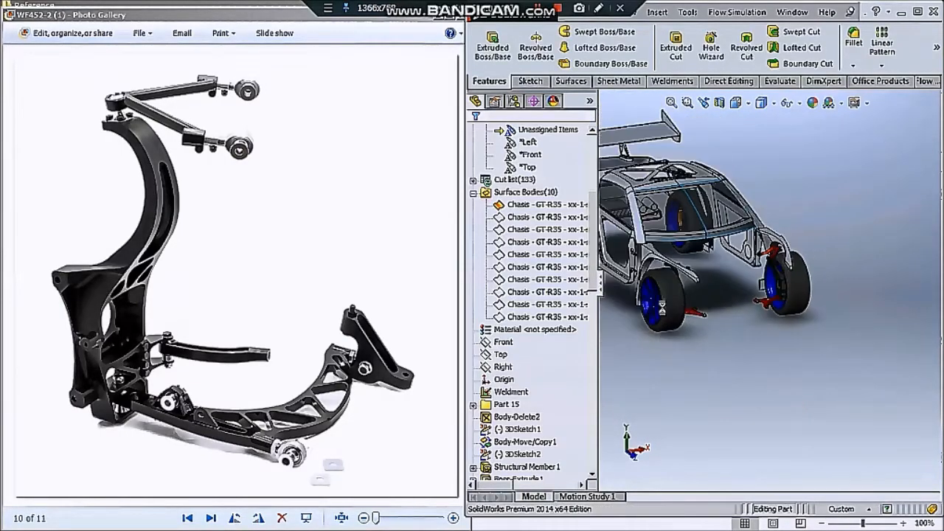
key(ctrl+1)
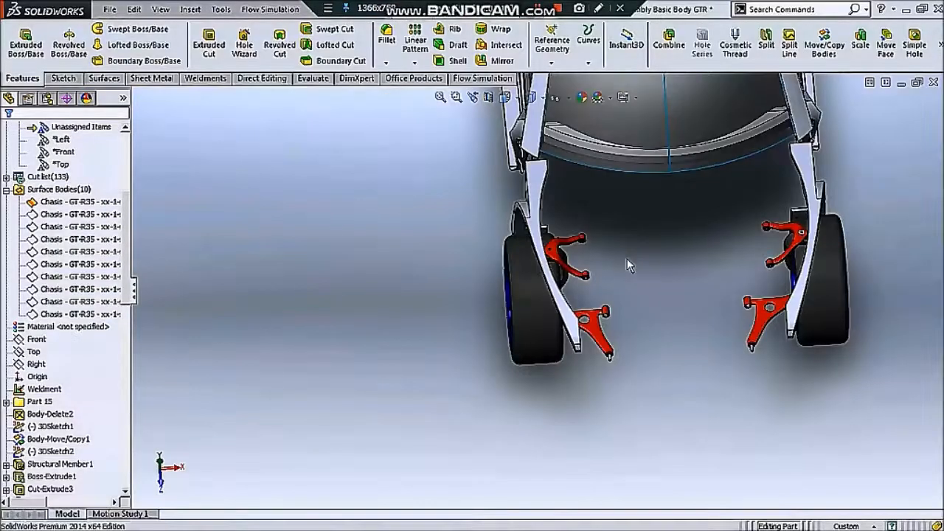
middle_drag(627, 258, 664, 153)
scroll(649, 184, up, 5)
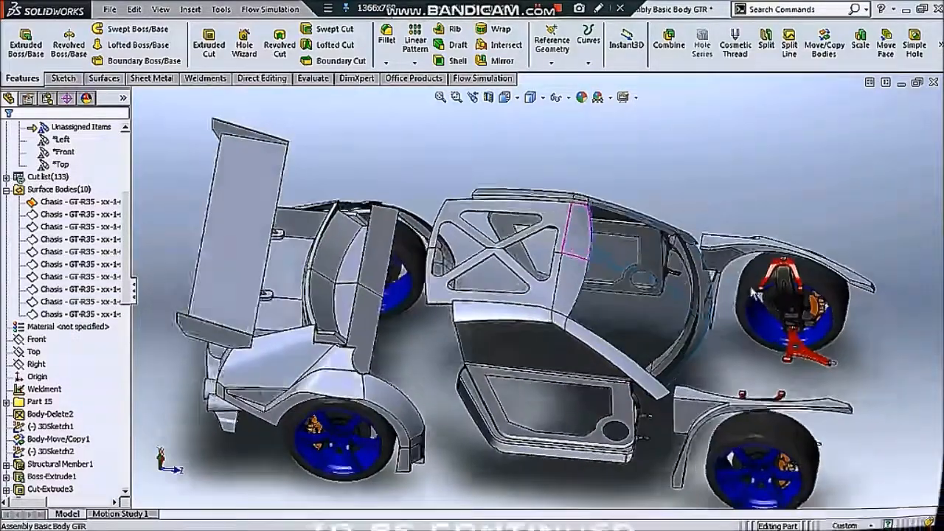